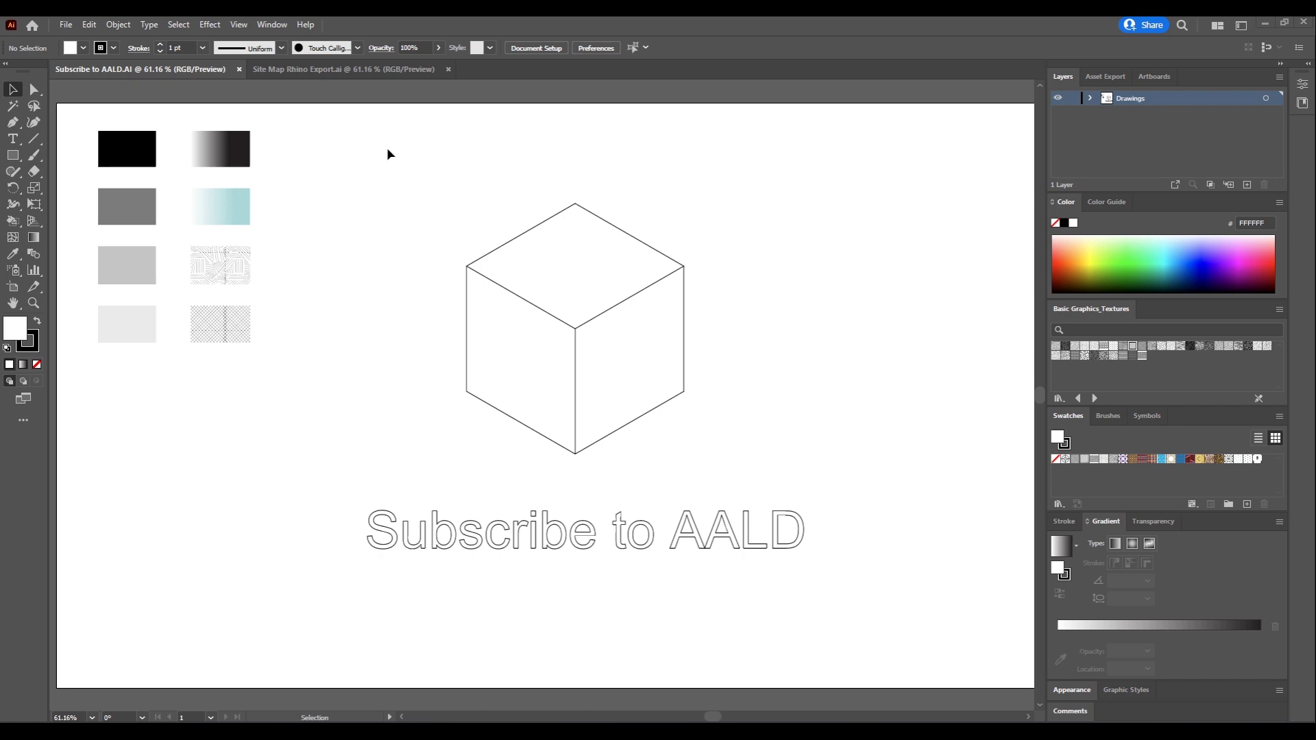
Step: Add a new layer named 'Live Paint' and move it below the Drawings layer
left_click(1247, 185)
double_click(1131, 98)
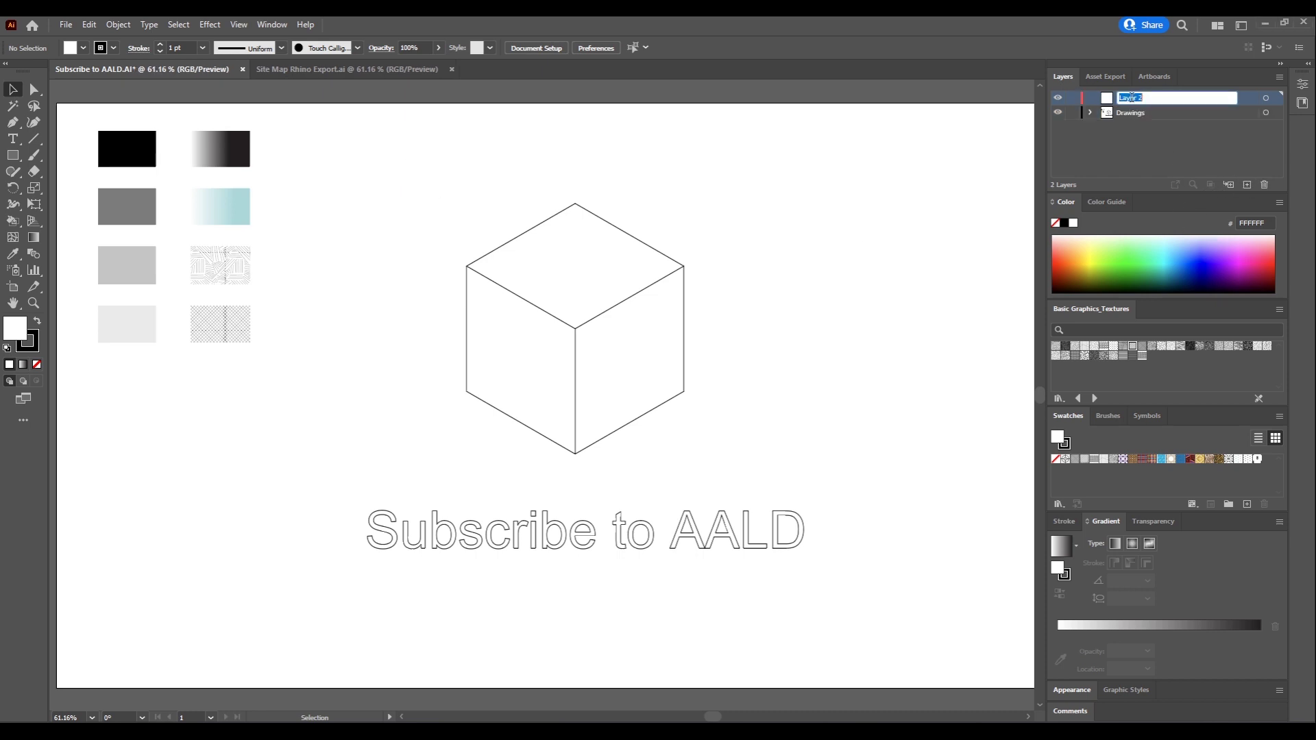
type("Live Paint")
key("Return")
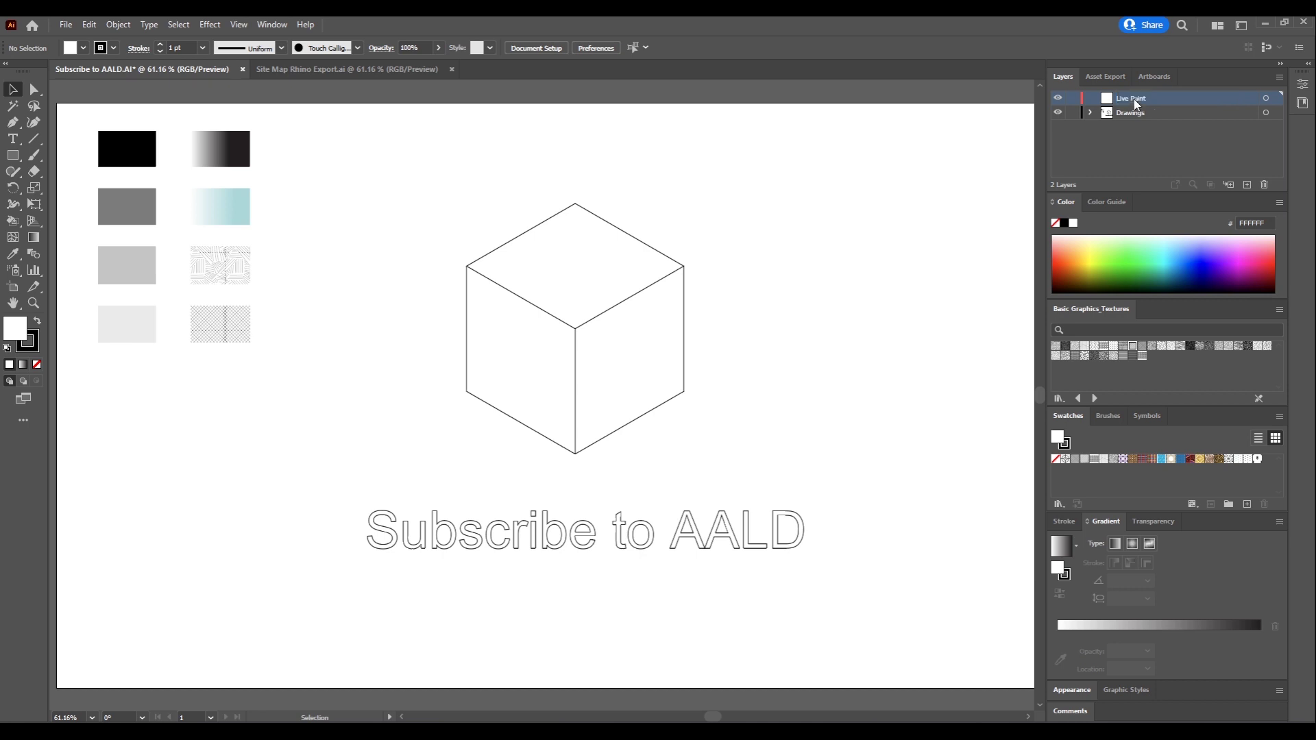
left_click_drag(1138, 98, 1134, 117)
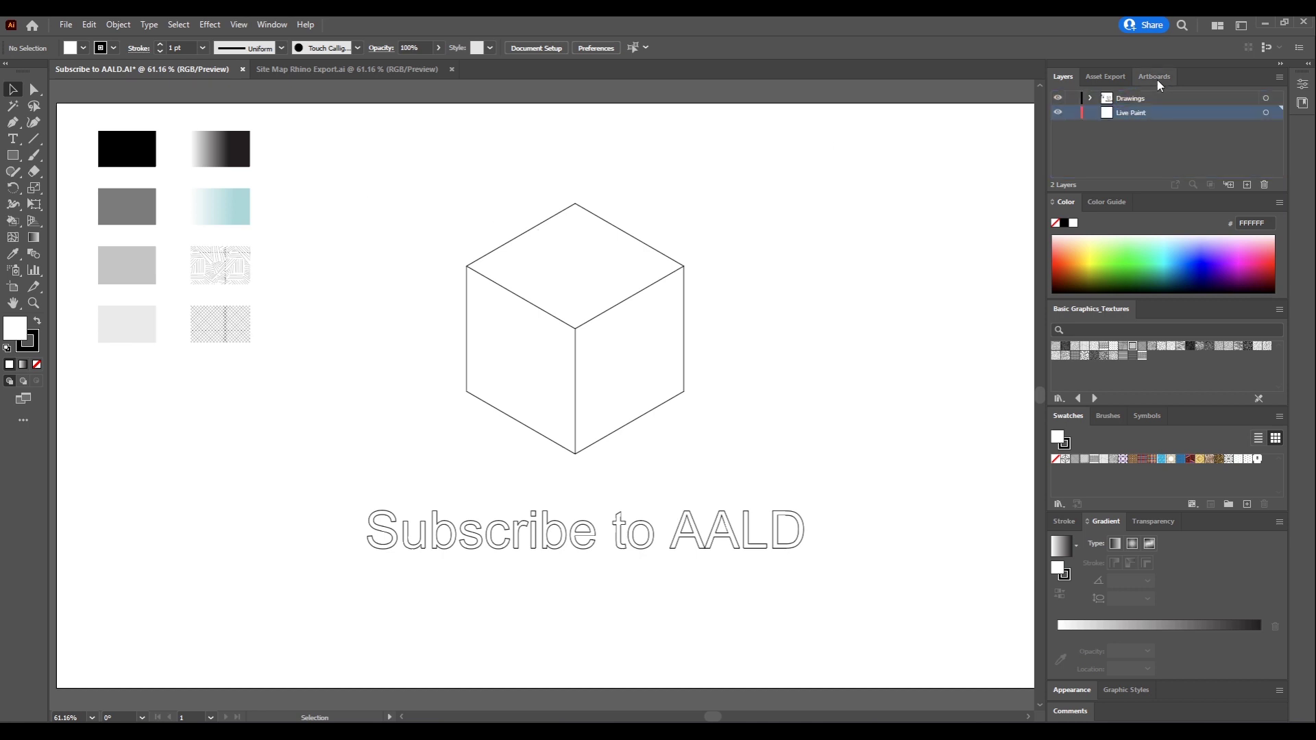
Step: Lock the Drawings layer and paste the cube and text in place onto Live Paint
left_click(1157, 103)
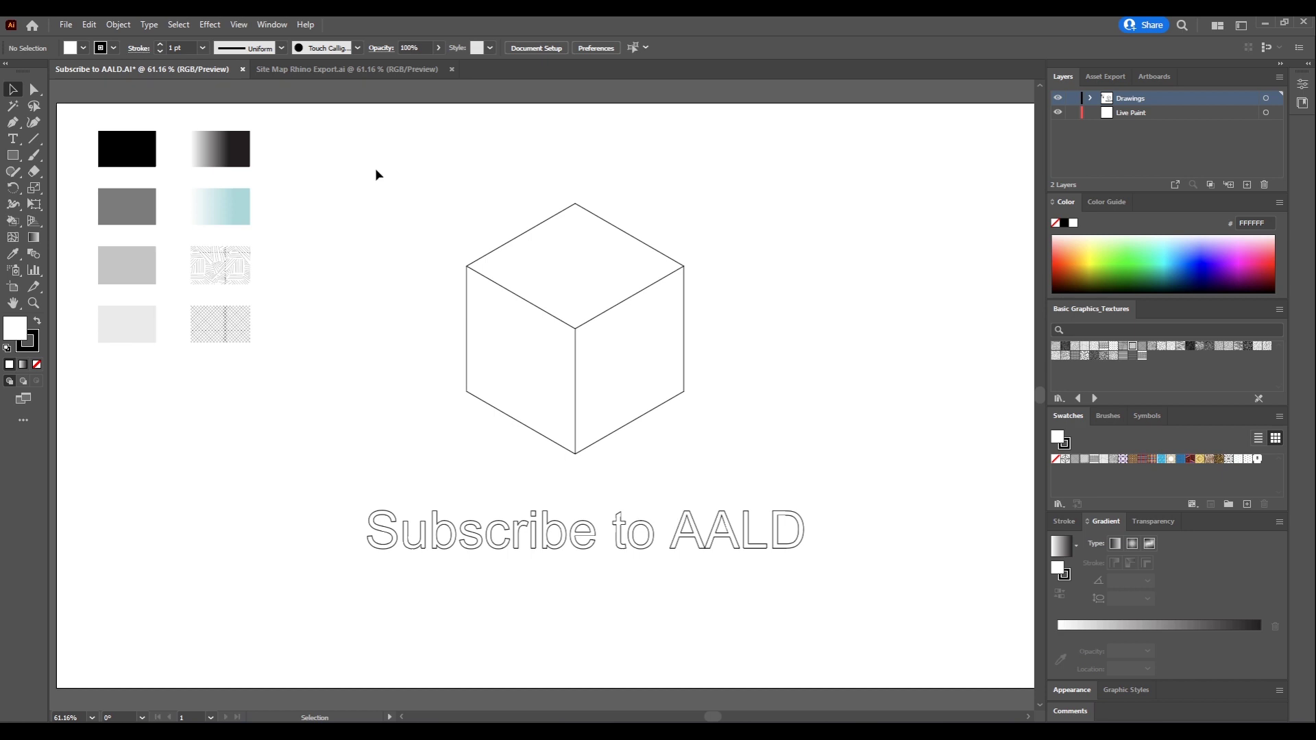
left_click_drag(306, 153, 839, 567)
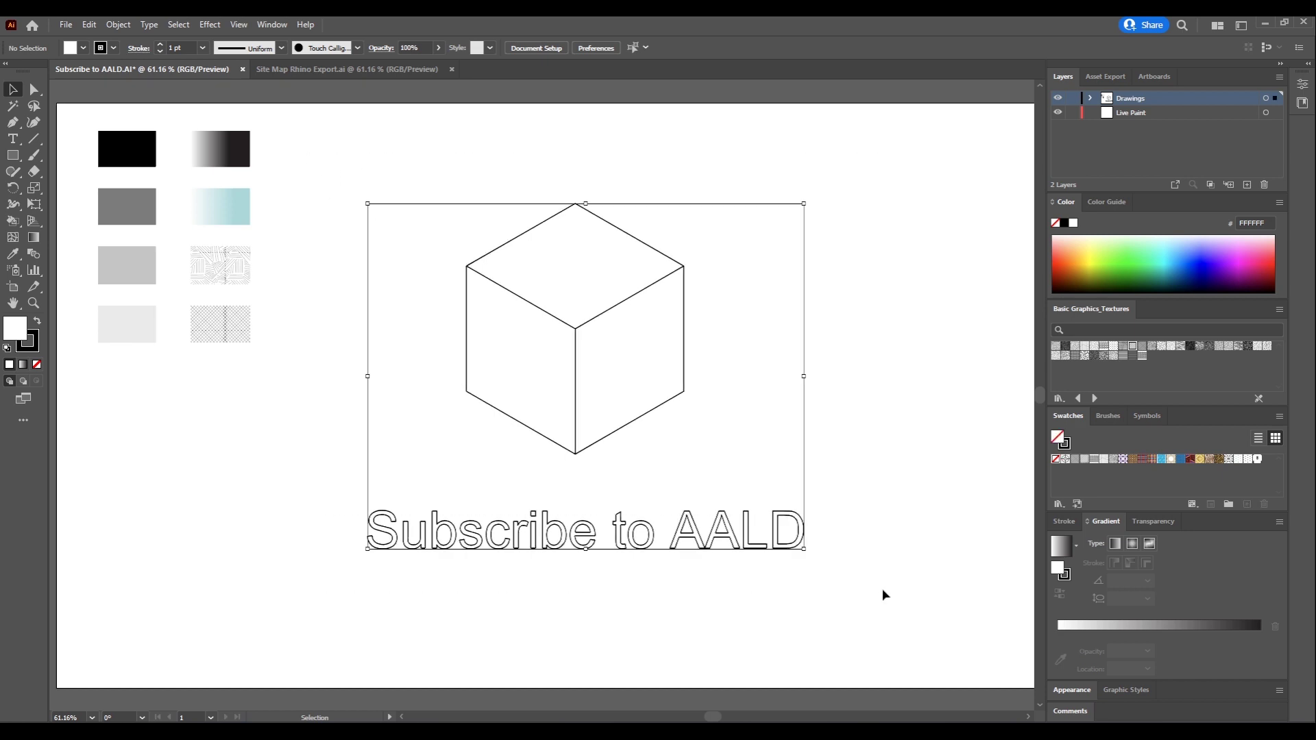
left_click(705, 616)
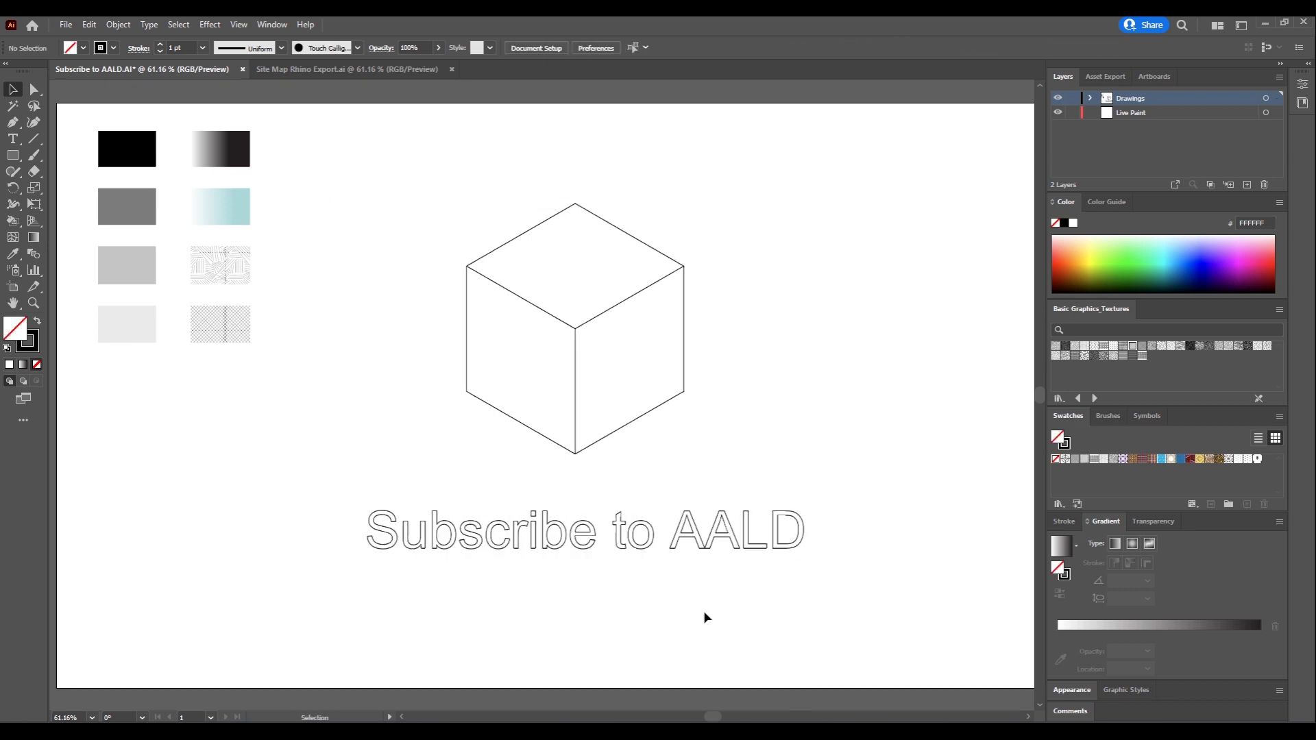
left_click(1072, 100)
left_click(1162, 116)
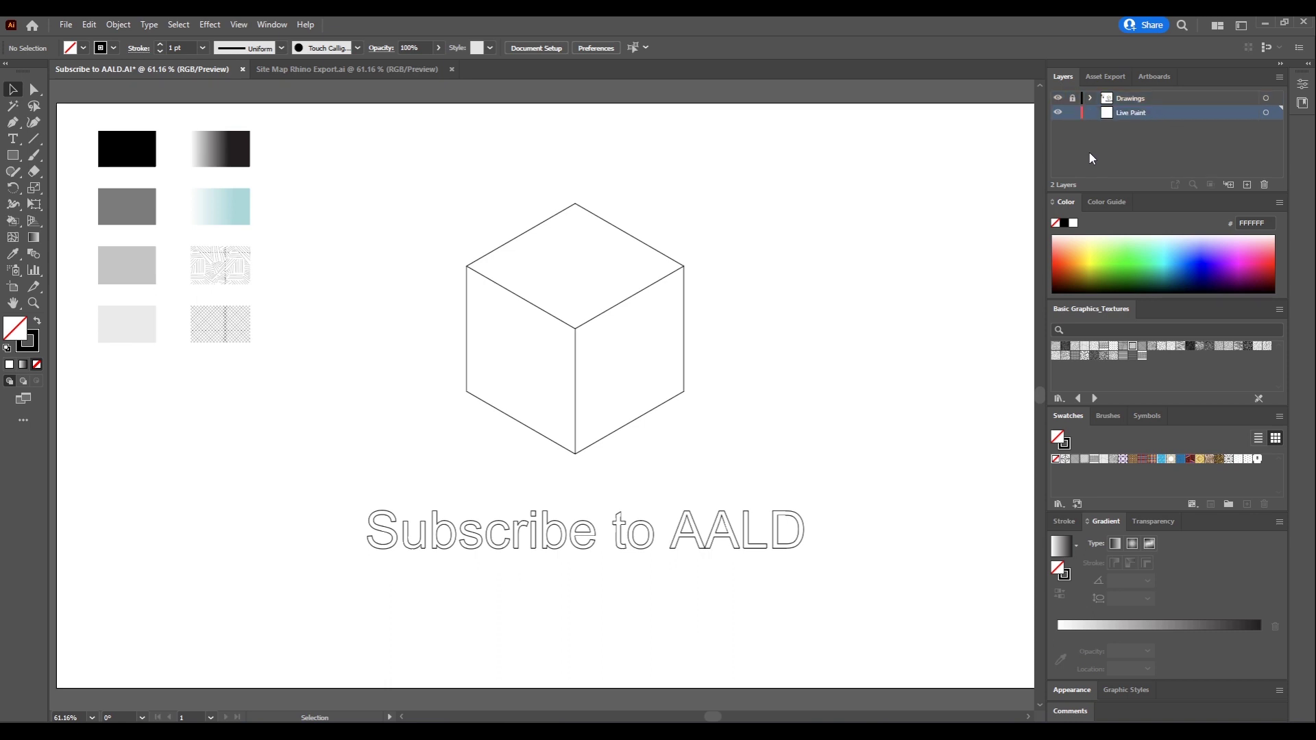
key("ctrl+shift+v")
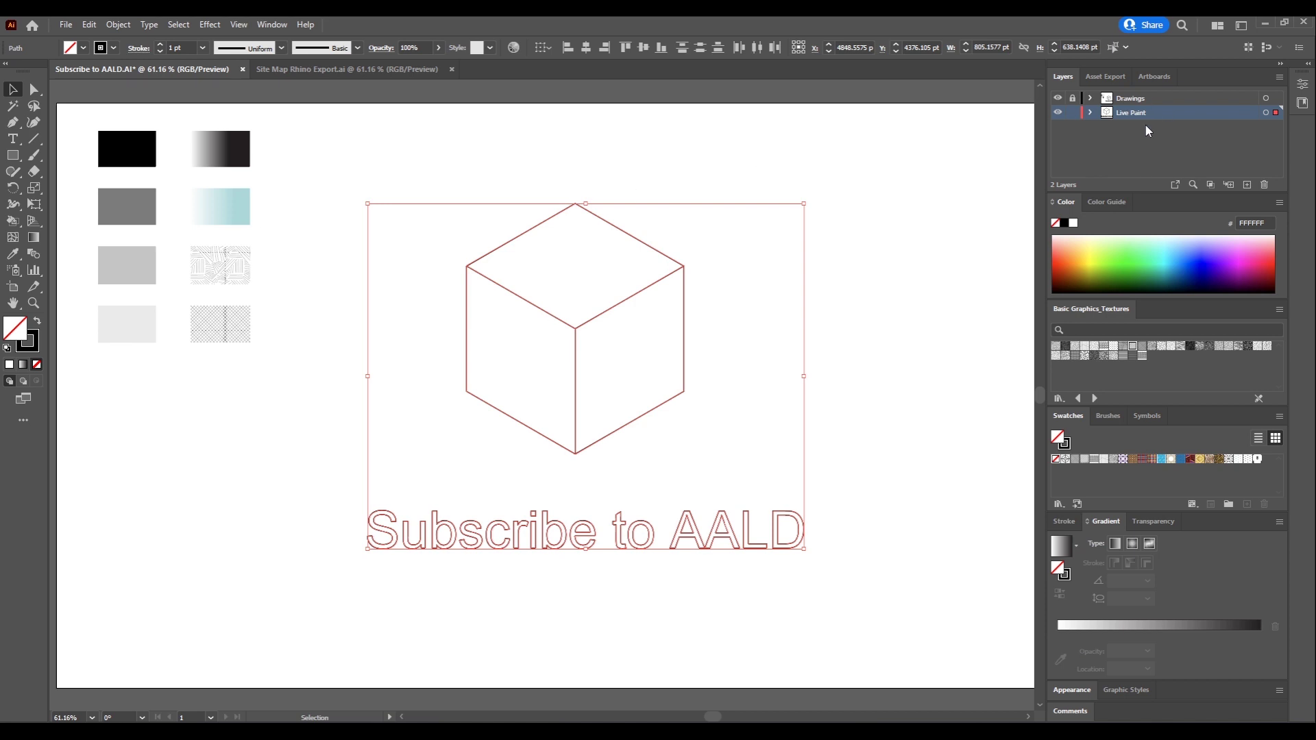
Step: Make the pasted cube and 'Subscribe to AALD' outlines into a Live Paint group
left_click(118, 25)
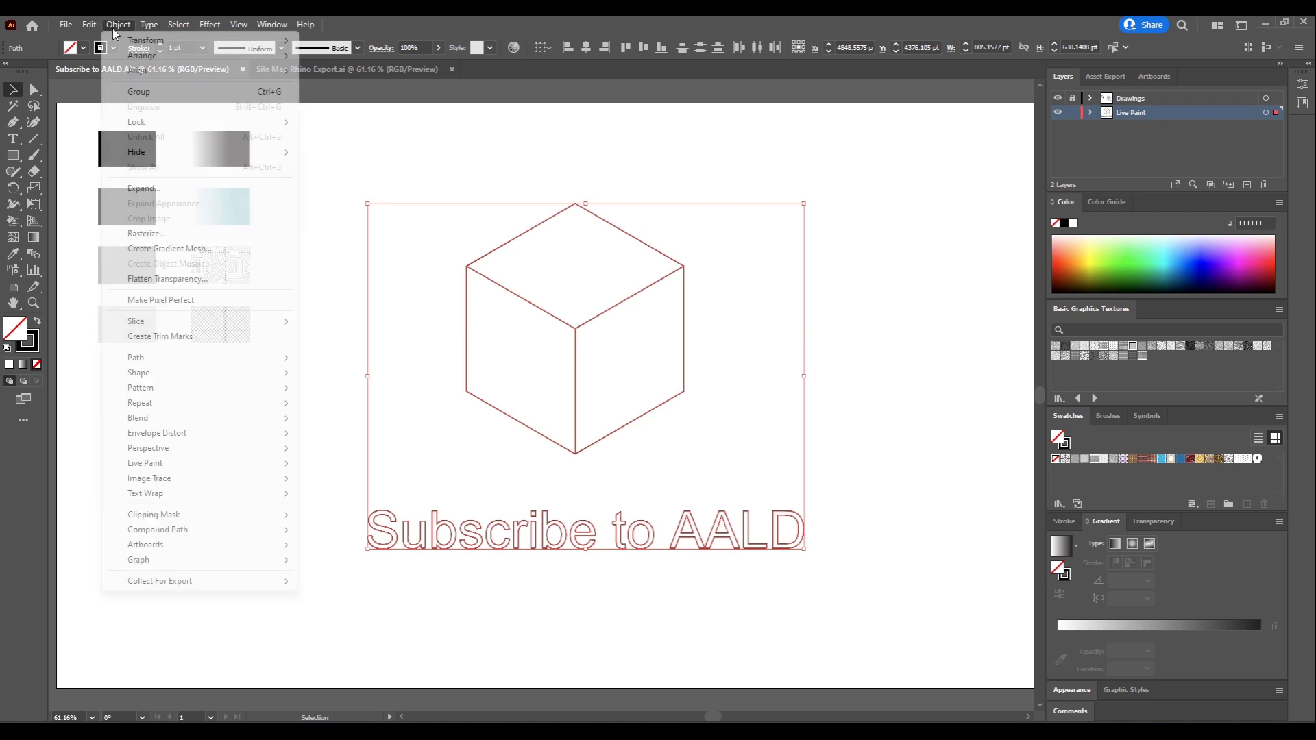
mouse_move(263, 465)
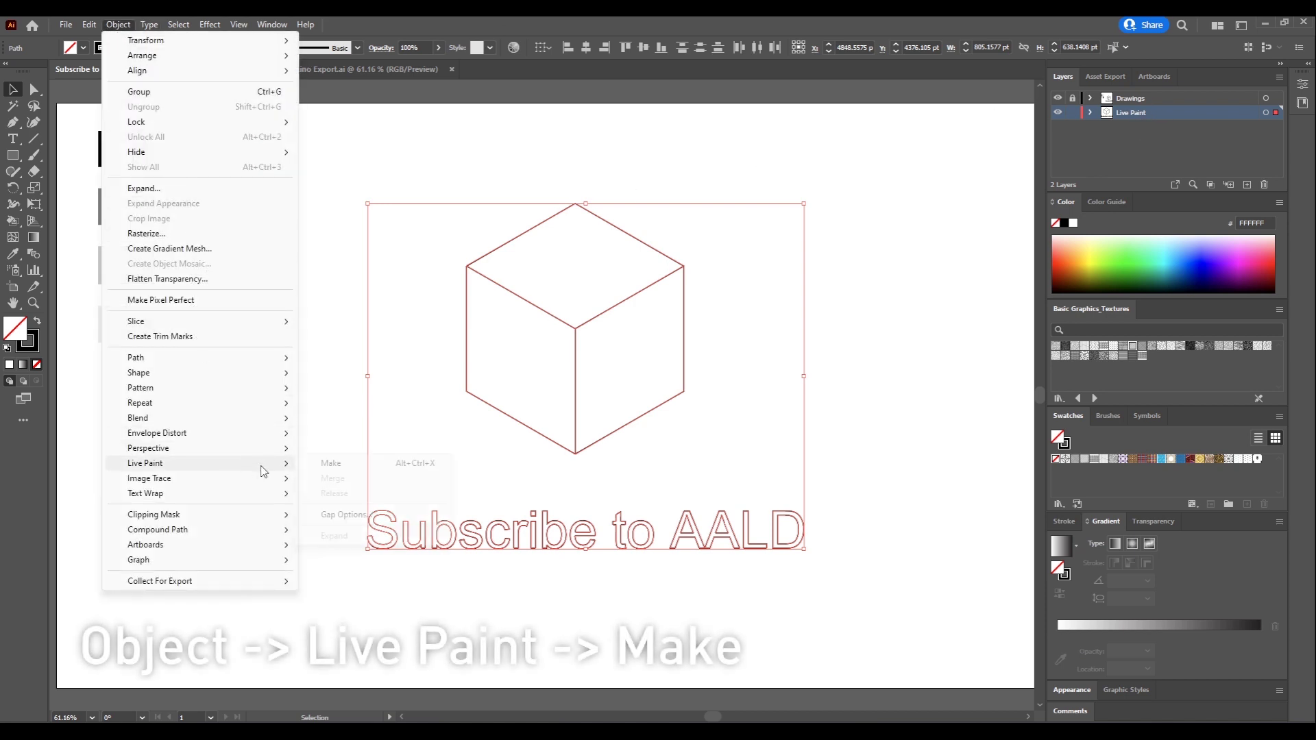
left_click(331, 463)
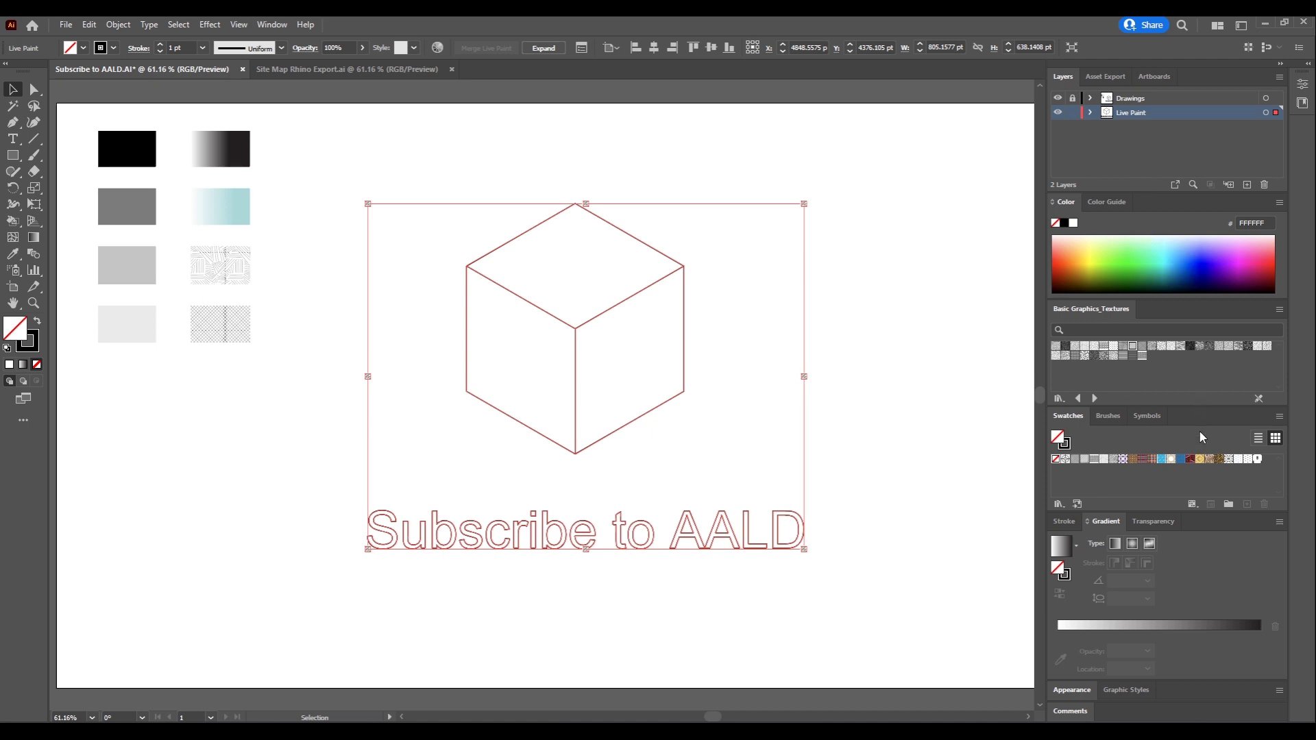
Step: Show the Properties panel and float it beside the canvas
left_click(68, 26)
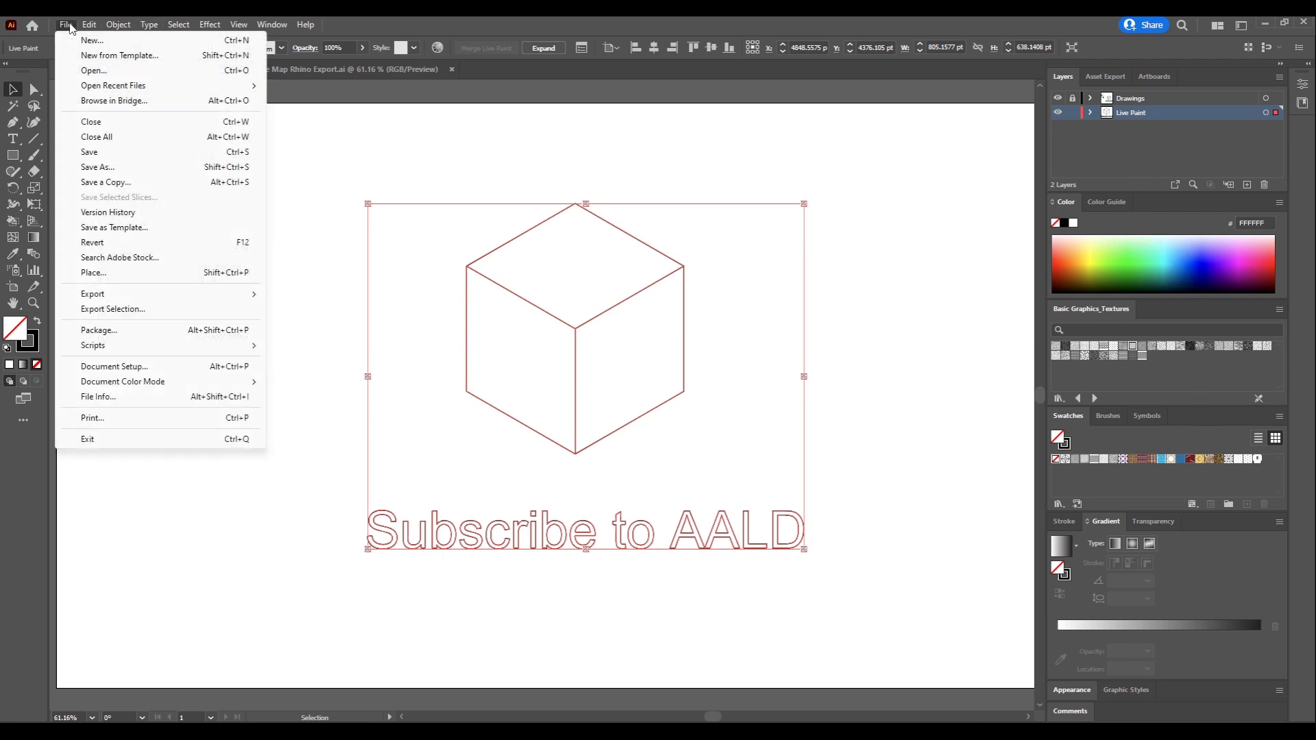
left_click(72, 28)
left_click(272, 24)
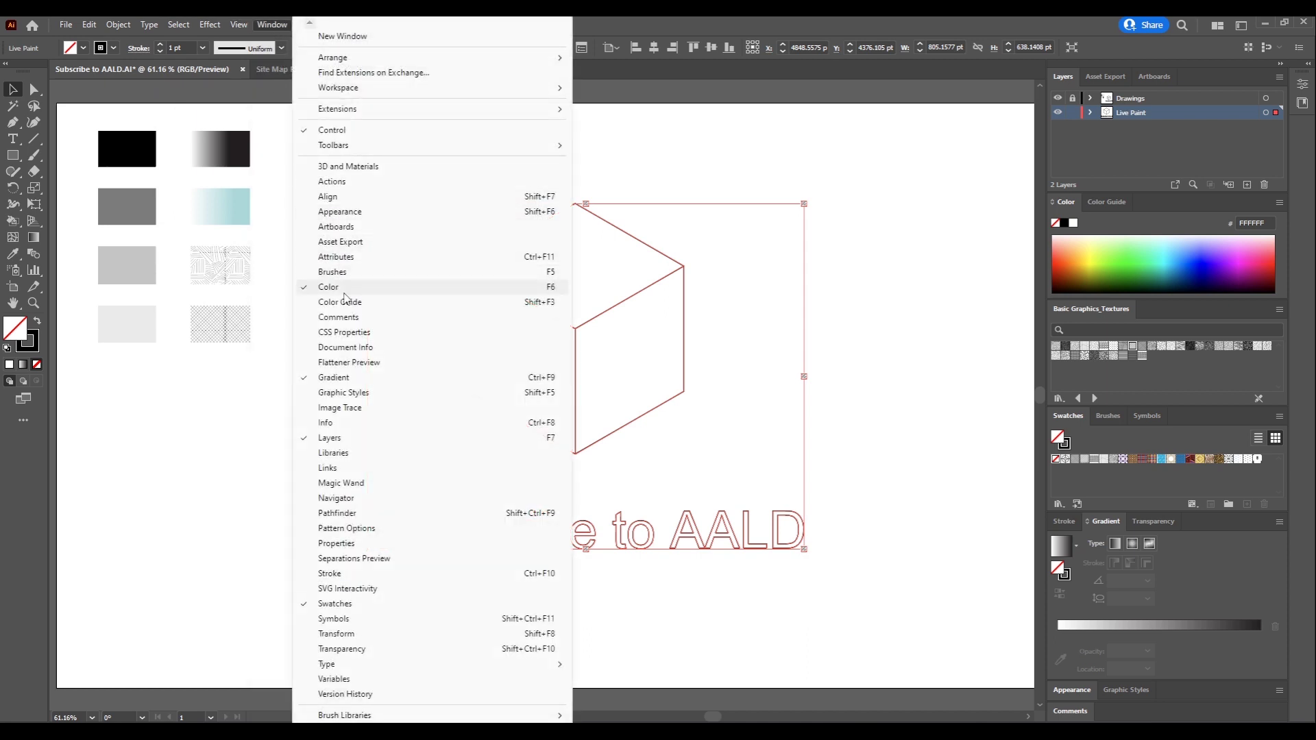
left_click(337, 543)
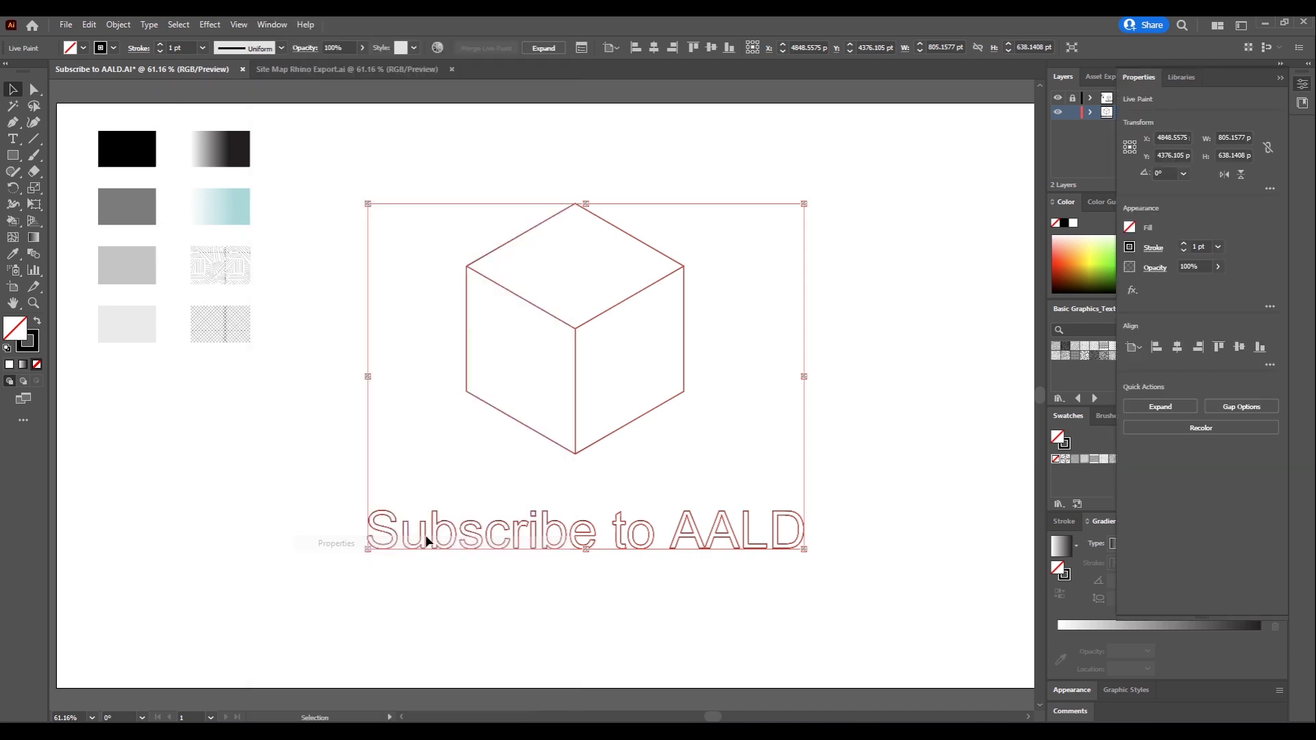
left_click_drag(1187, 88, 1004, 119)
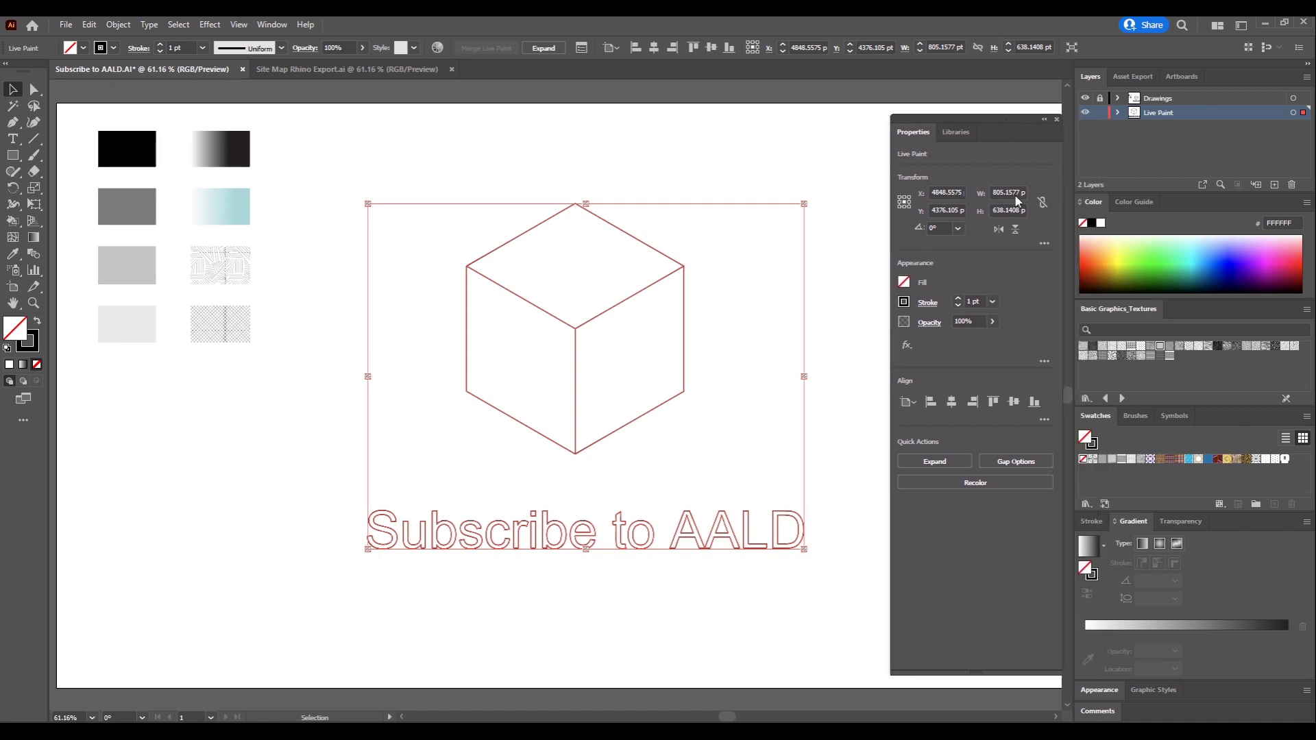
Step: Set the Live Paint group's stroke weight to 0 and deselect it
left_click(970, 301)
type("0")
key("Return")
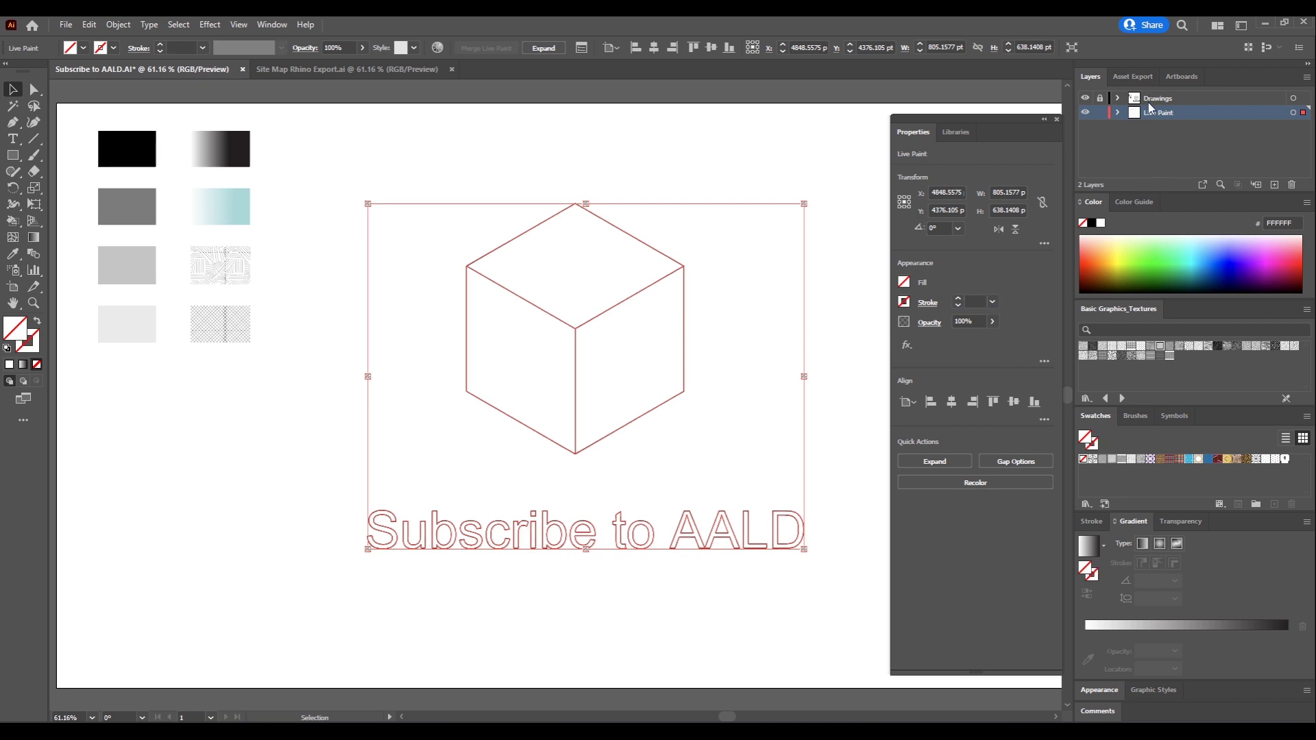
left_click(844, 233)
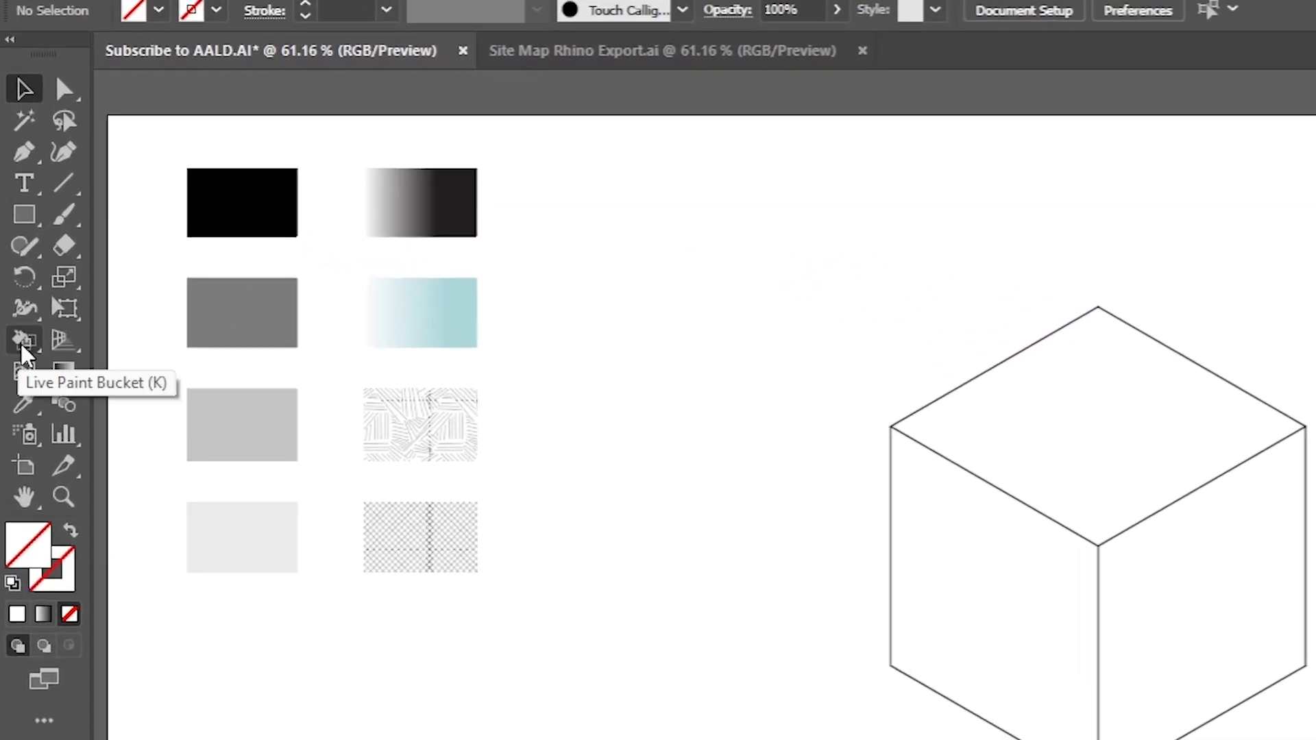
Step: Switch to the Live Paint Bucket tool from the Shape Builder flyout
left_click(25, 353)
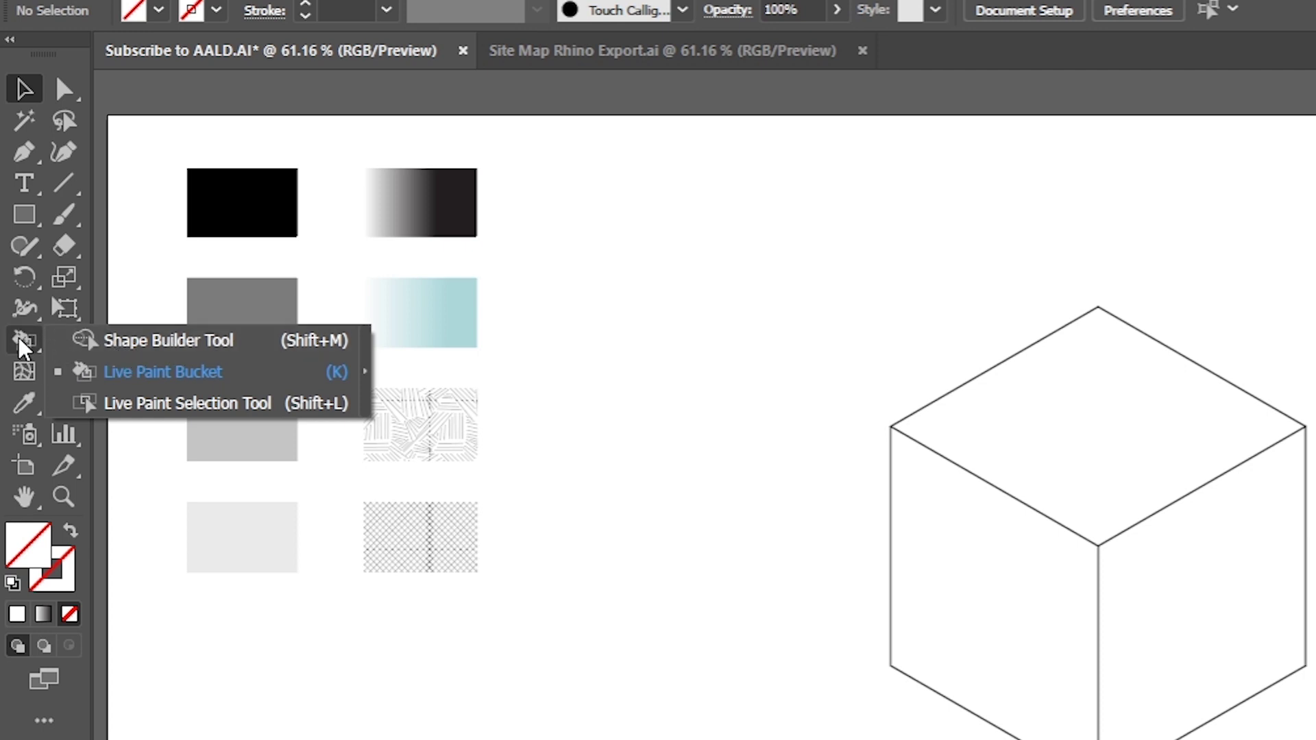
left_click(156, 387)
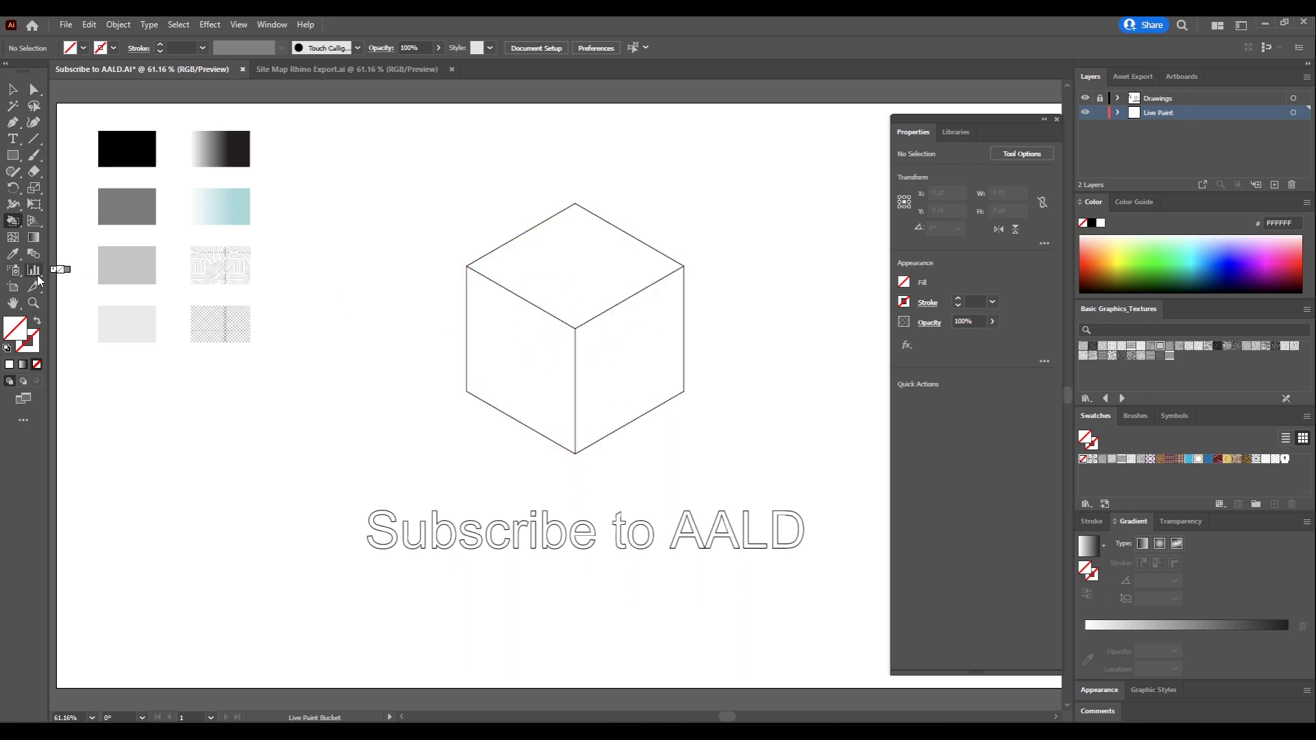
Step: Fill the cube faces with greys: top grey, left EAEAEA, right 7C7C7C
left_click(134, 146, "alt")
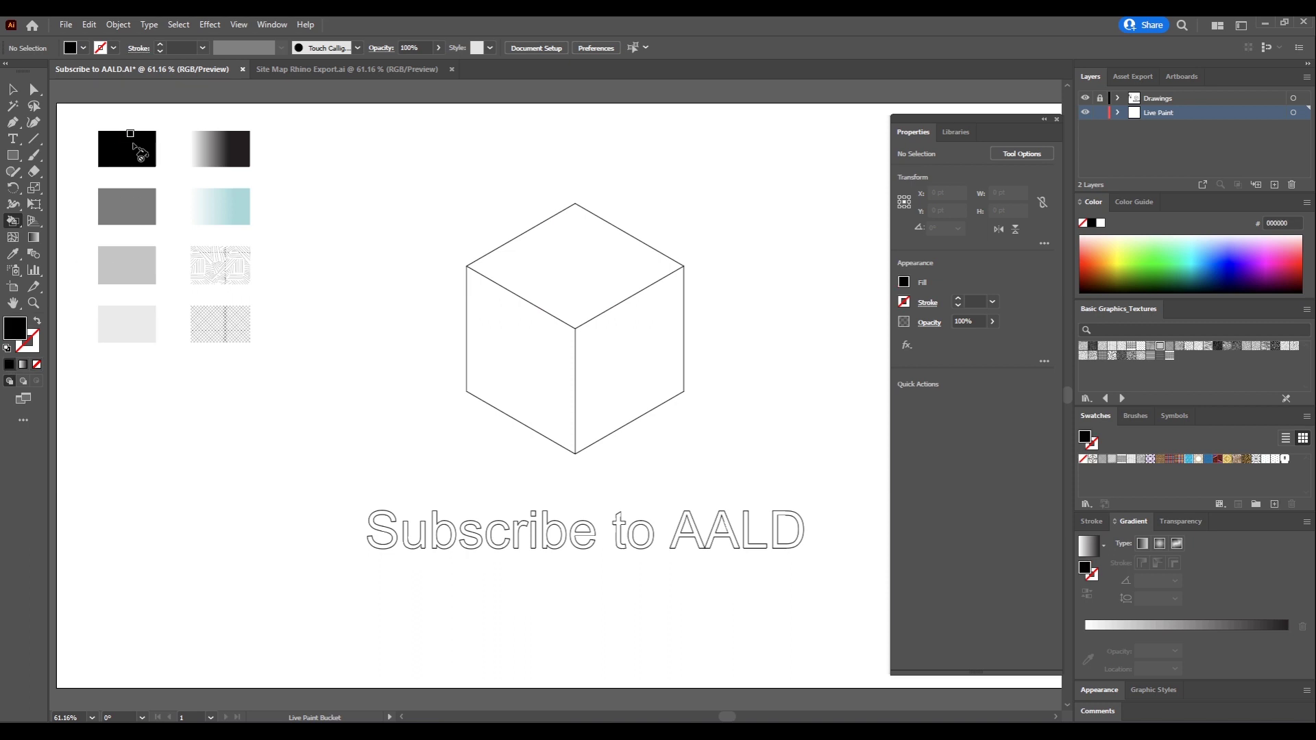
left_click(582, 252)
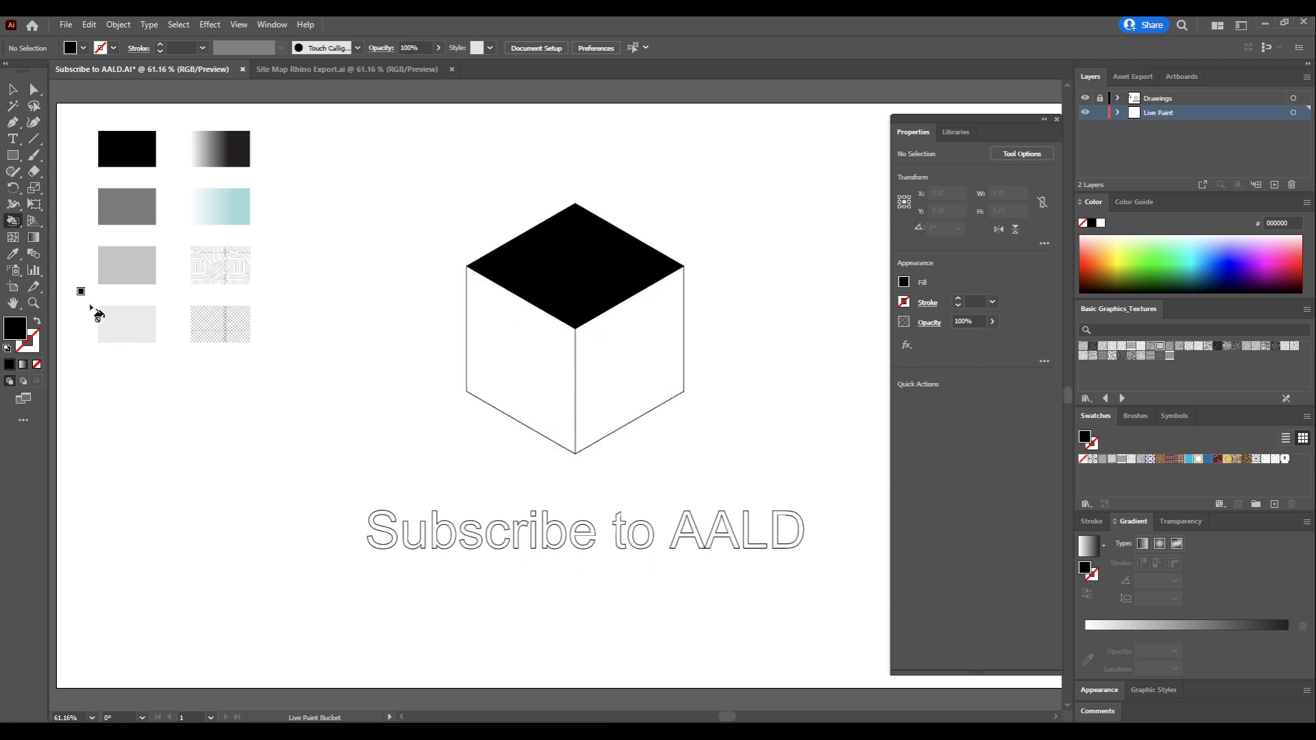
left_click(134, 251, "alt")
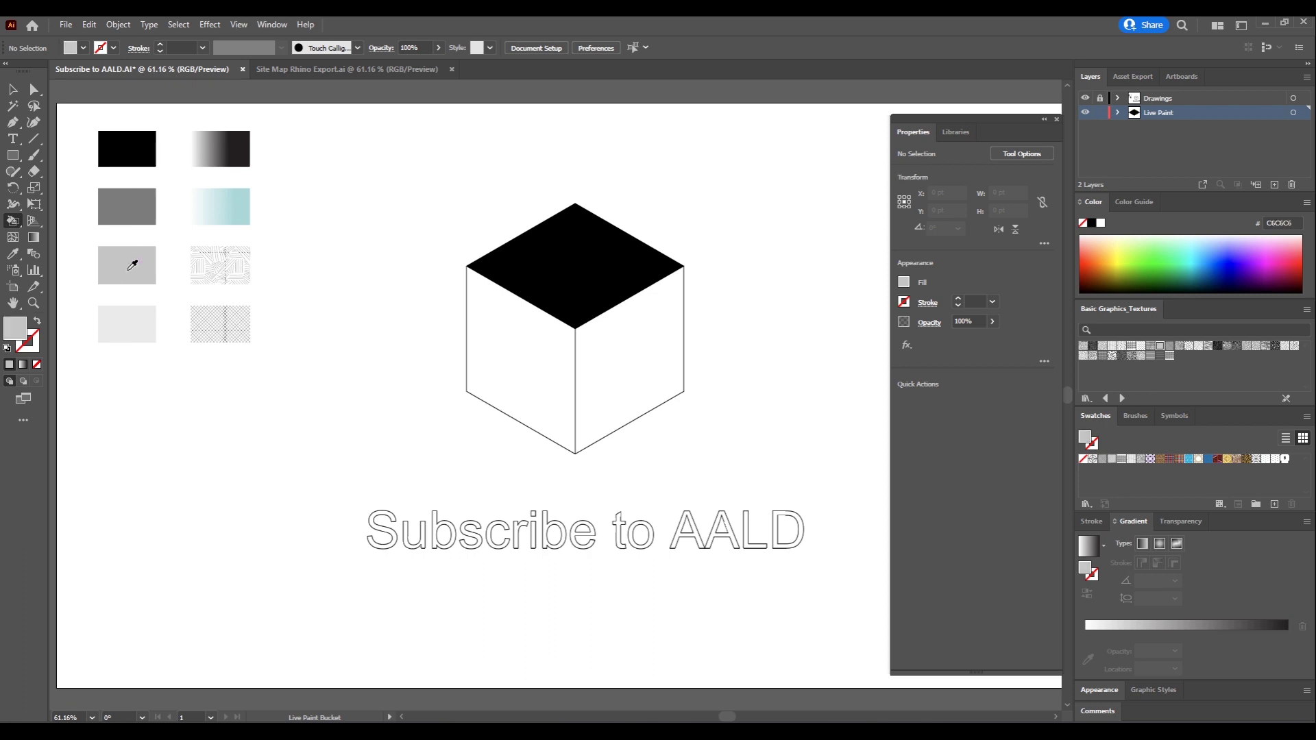
left_click(536, 267)
left_click(144, 321, "alt")
left_click(528, 352)
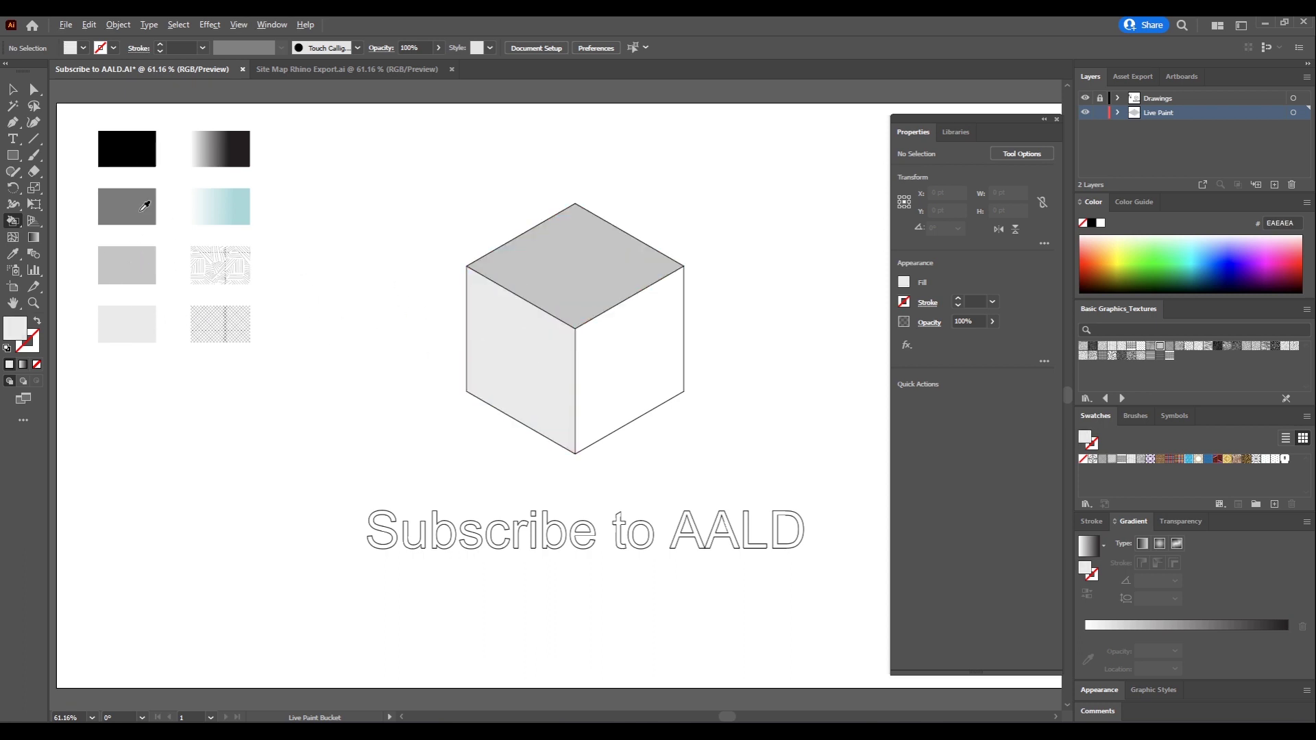
left_click(144, 218, "alt")
left_click(633, 355)
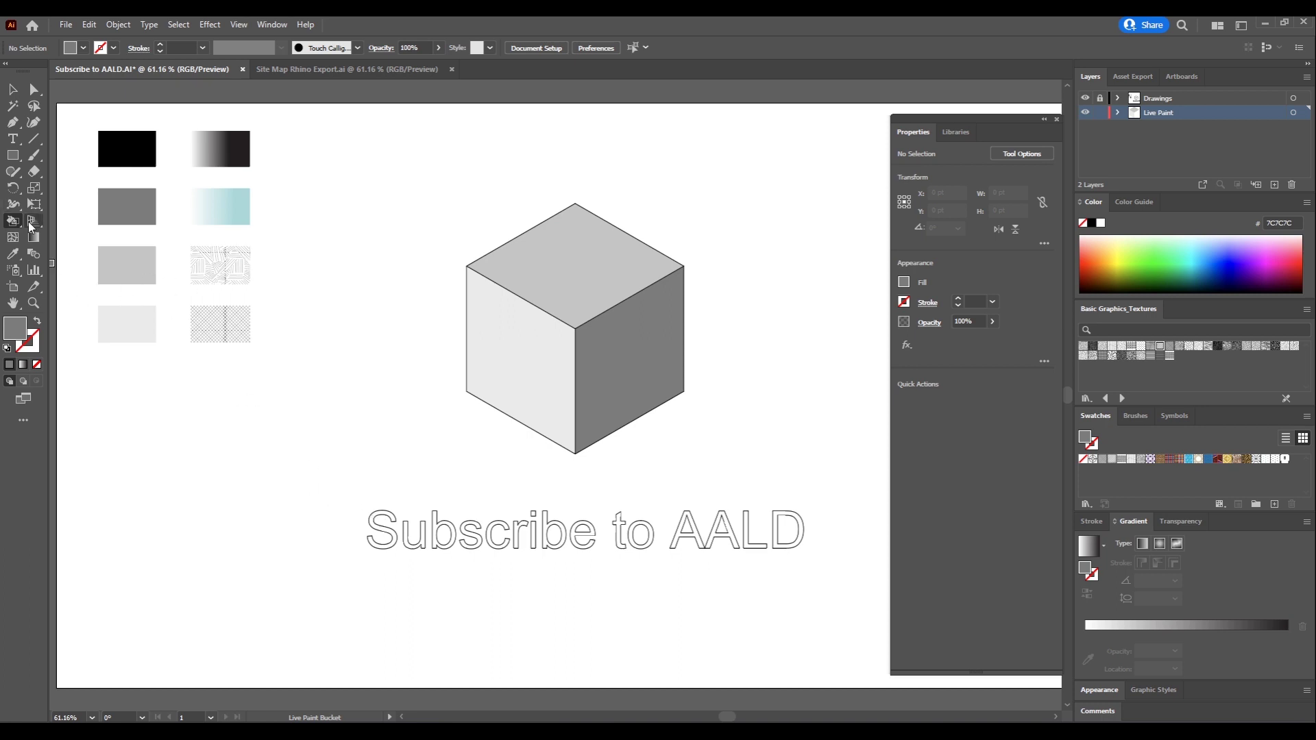
Step: Fill the letters S, u, b and 'to AALD' solid black
left_click(128, 152, "alt")
left_click(385, 528)
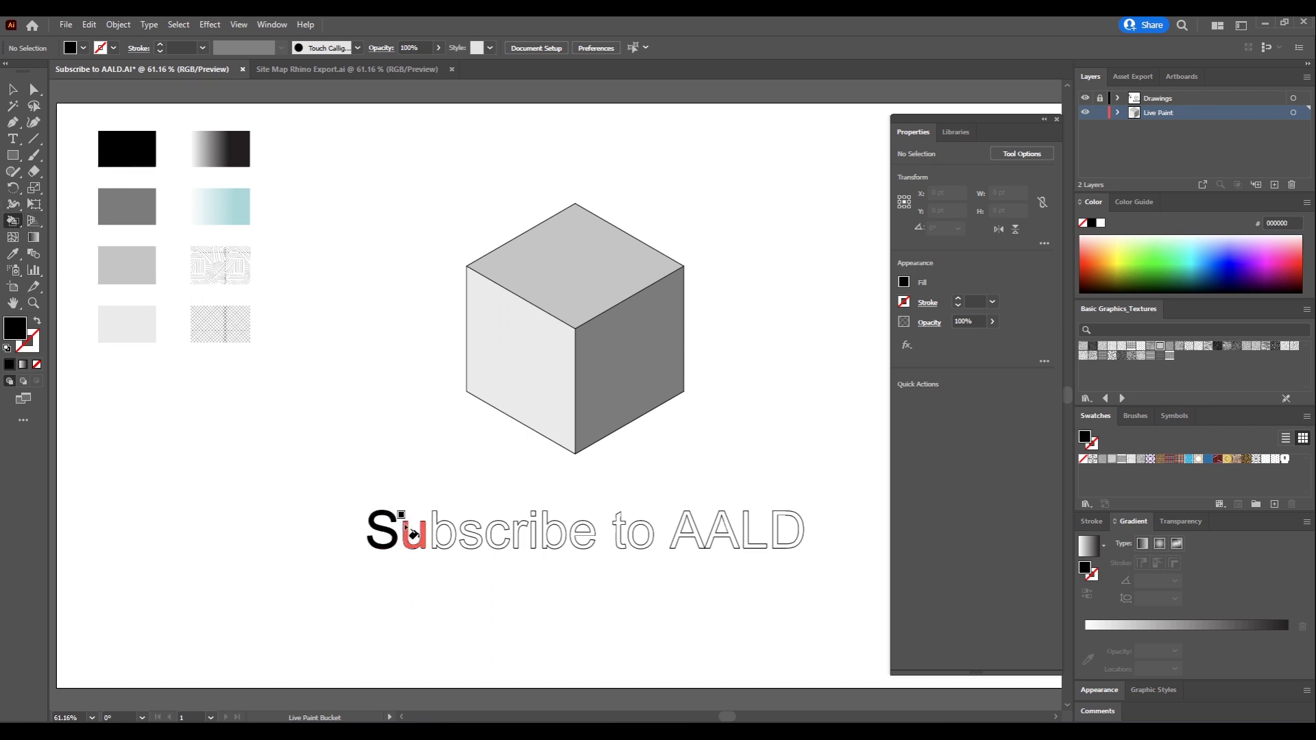
left_click(420, 534)
left_click(447, 531)
left_click(622, 533)
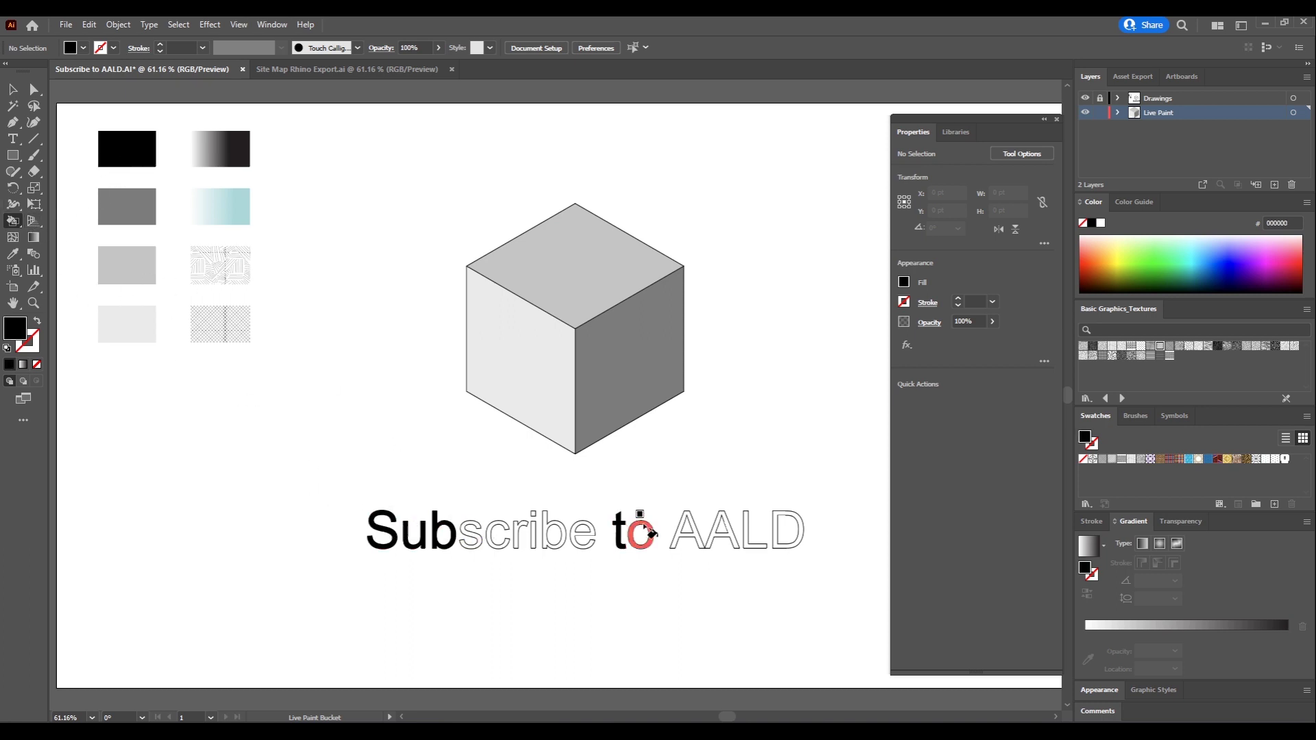
left_click(642, 533)
left_click(696, 538)
left_click(727, 538)
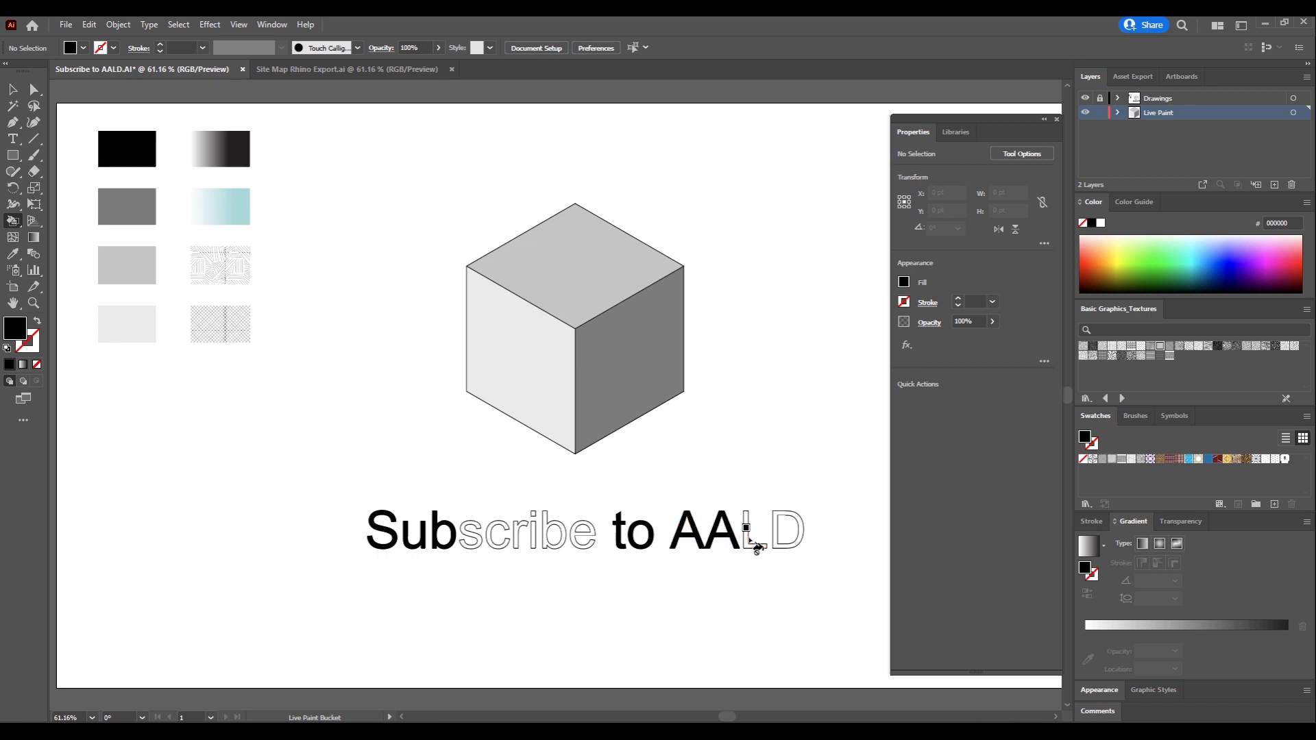
left_click(750, 534)
left_click(775, 531)
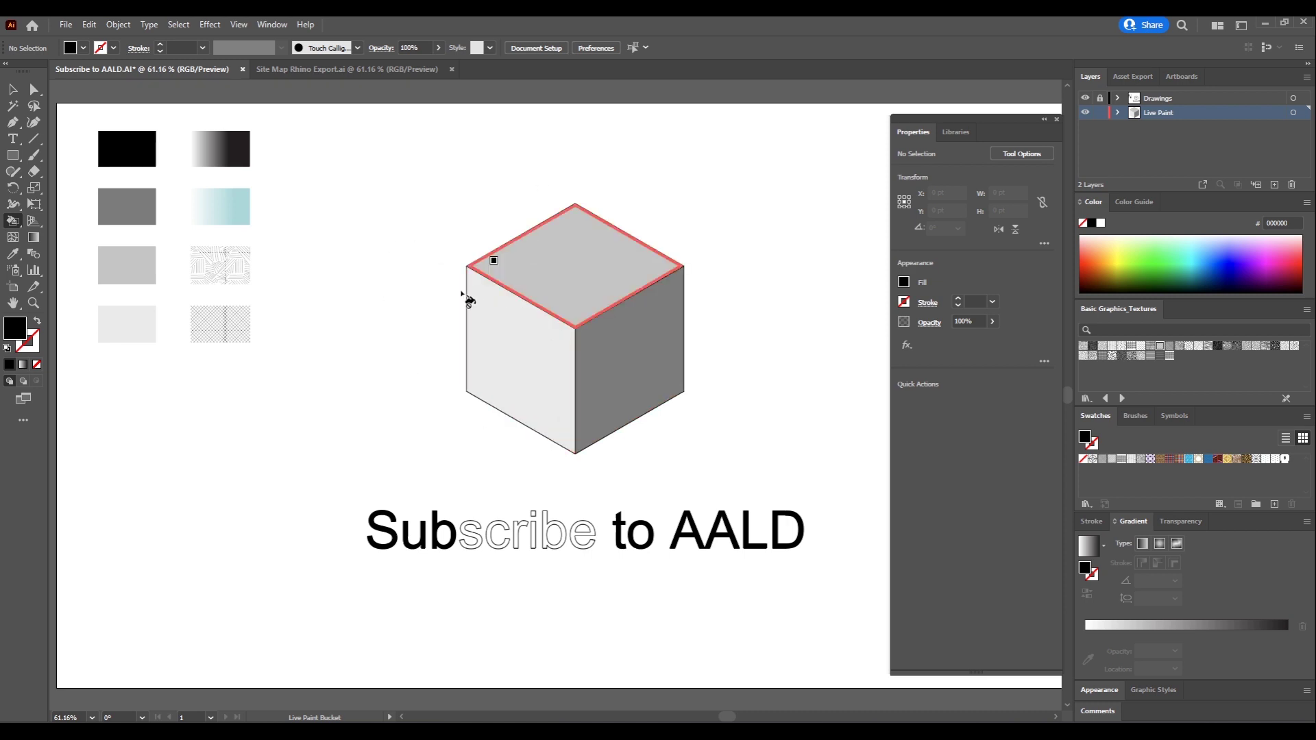
key("period")
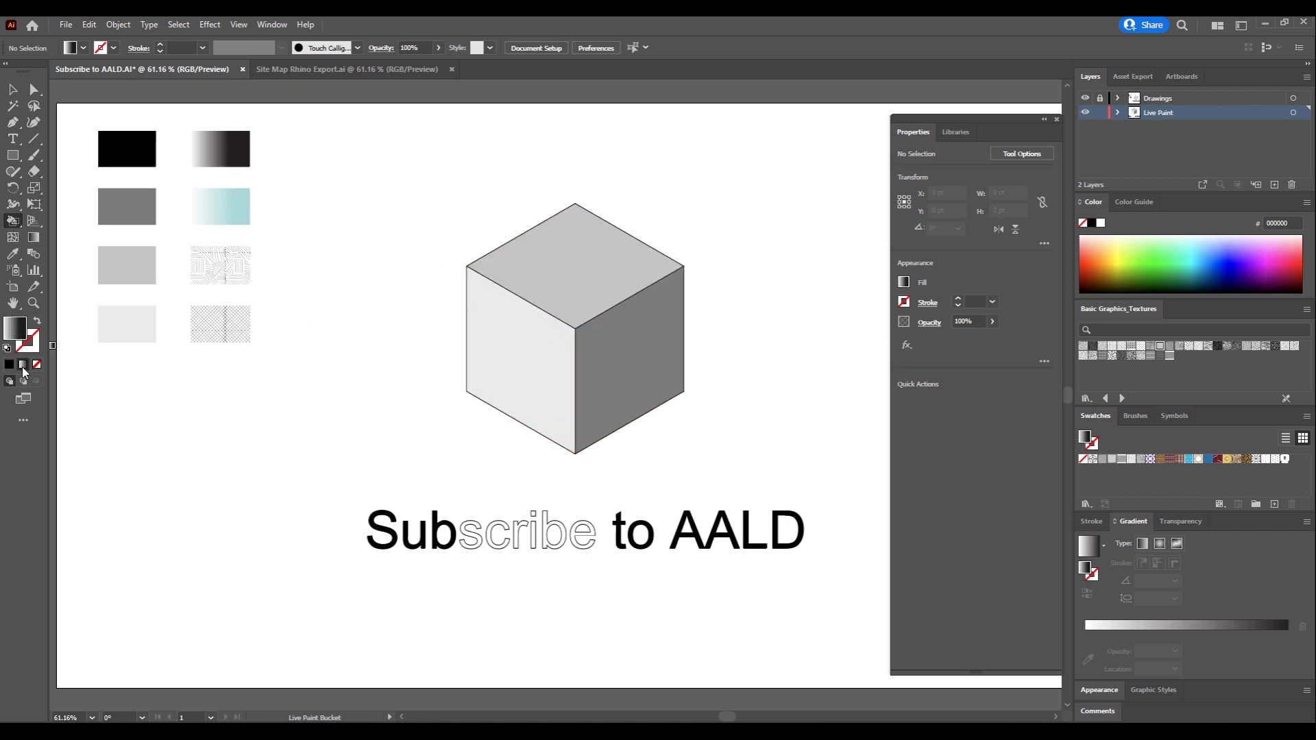
Step: Fill the cube's top, left and right faces with the light-blue gradient
left_click(548, 266)
left_click(231, 195, "alt")
left_click(545, 363)
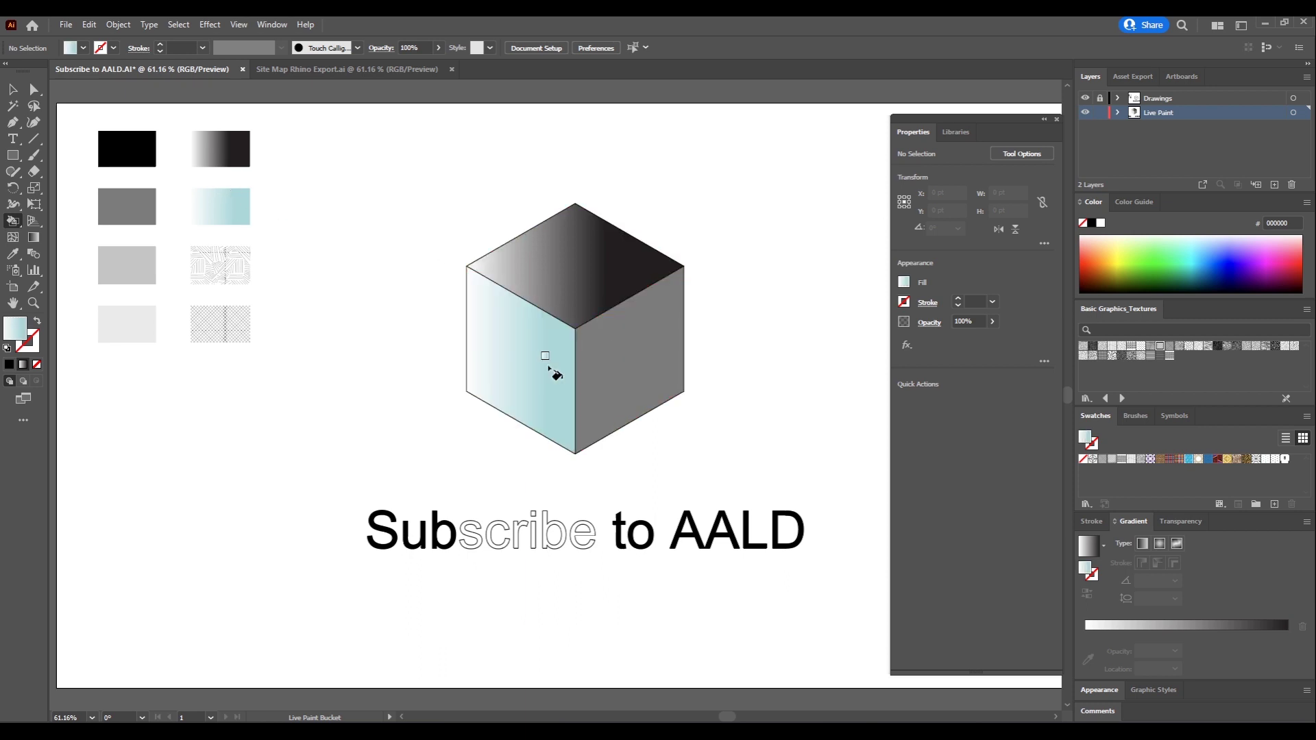
left_click(634, 391)
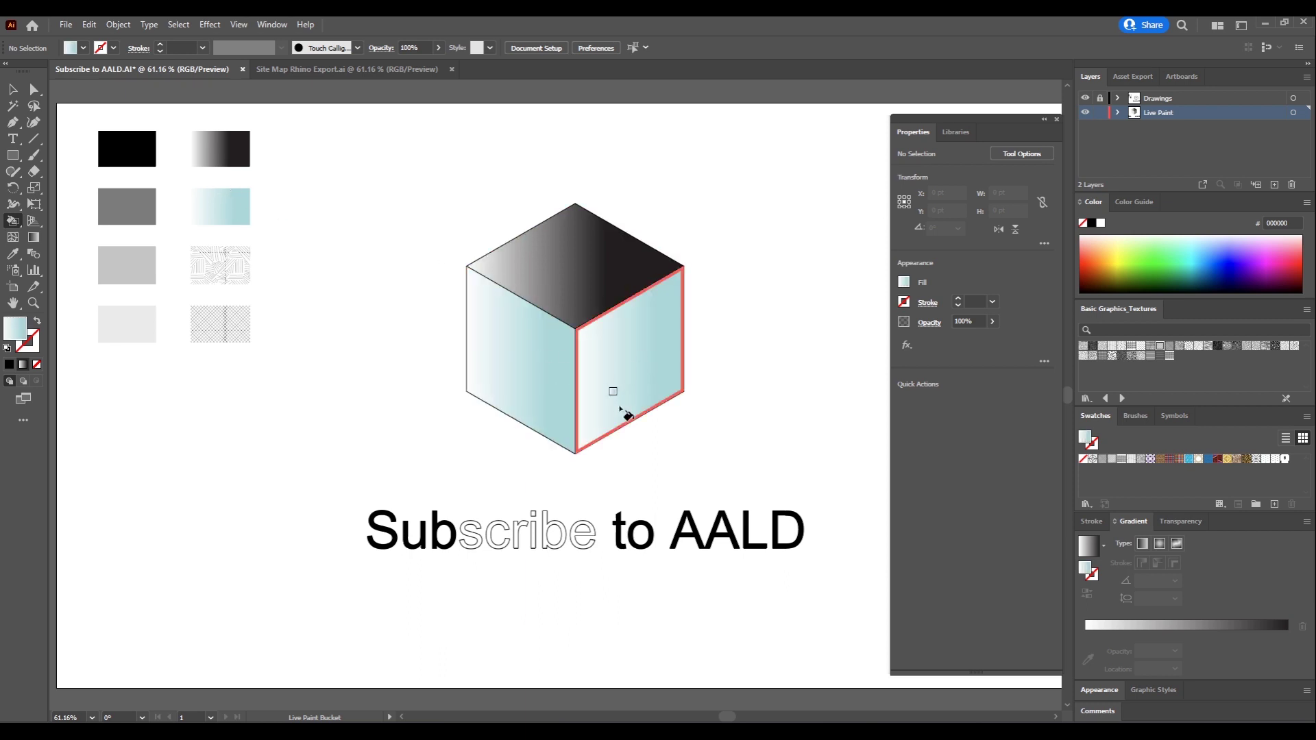
left_click(590, 288)
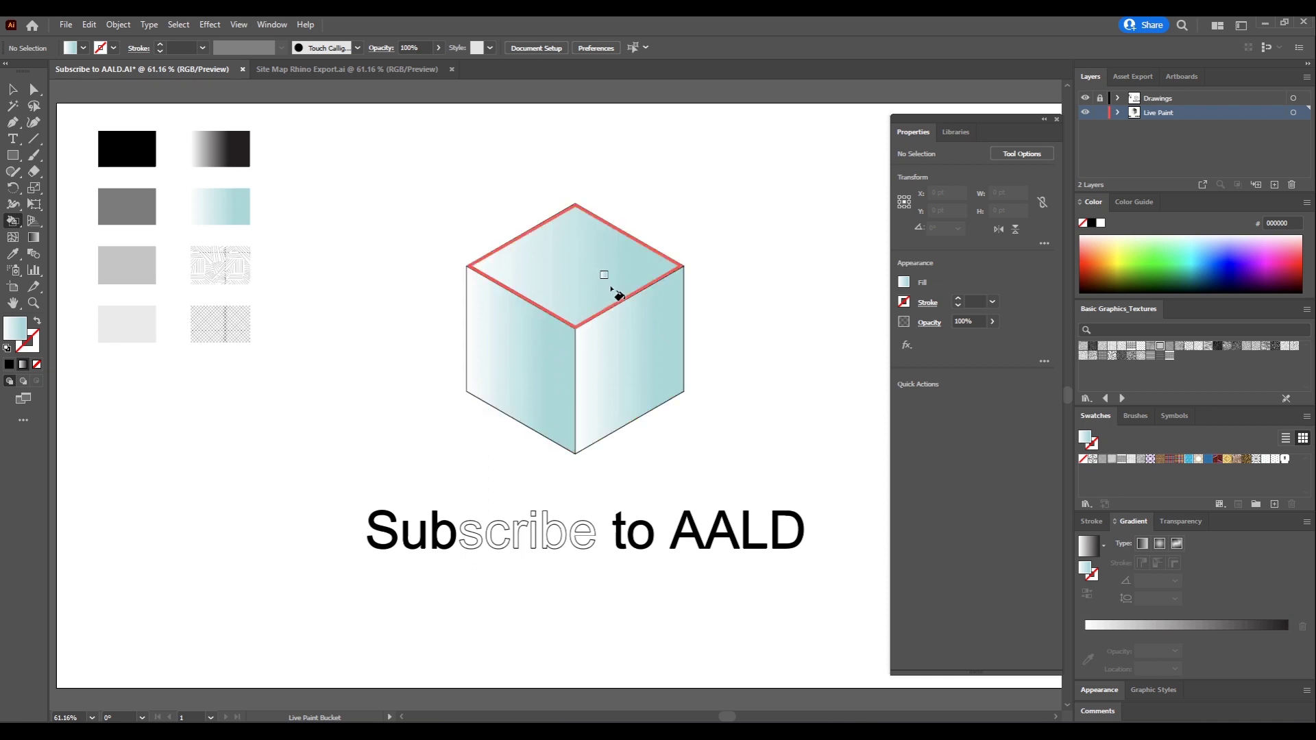
left_click(236, 338, "alt")
Step: Try the grey pattern on the cube's left face, undo it, and lock Live Paint
left_click(542, 360)
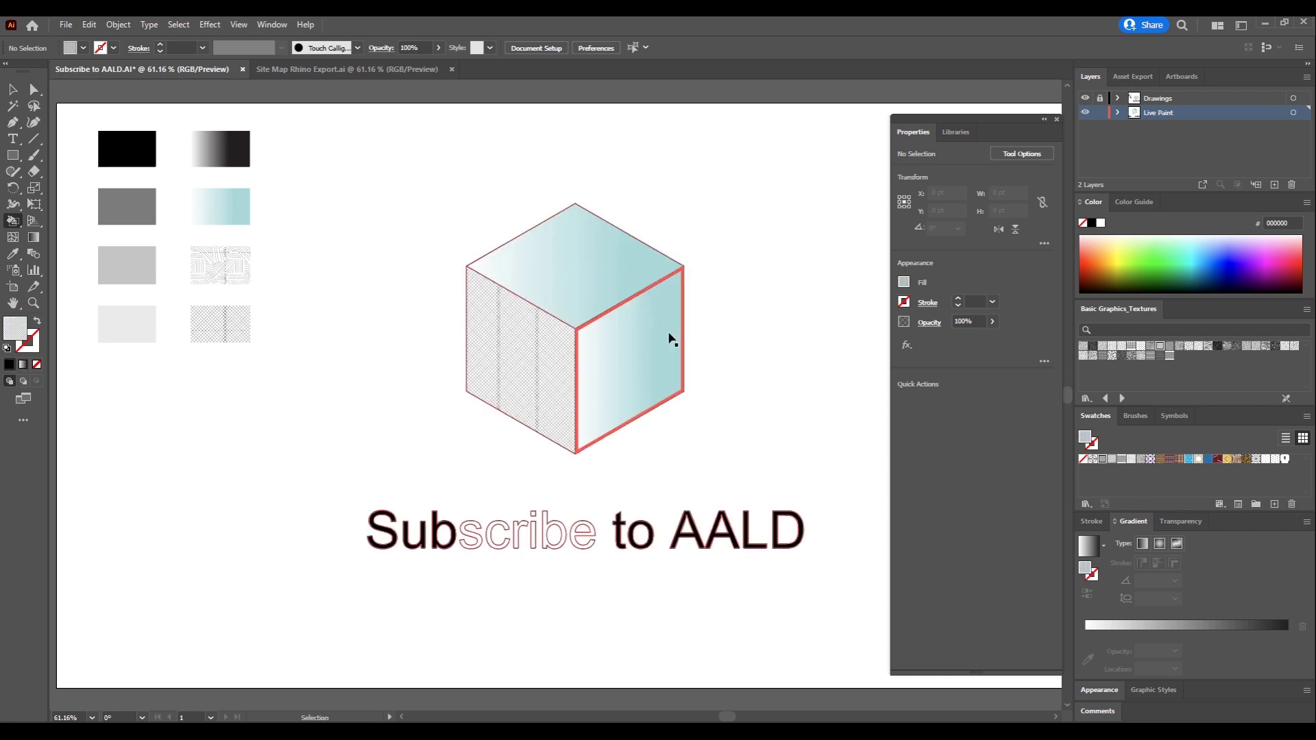
key("ctrl+z")
left_click(13, 90)
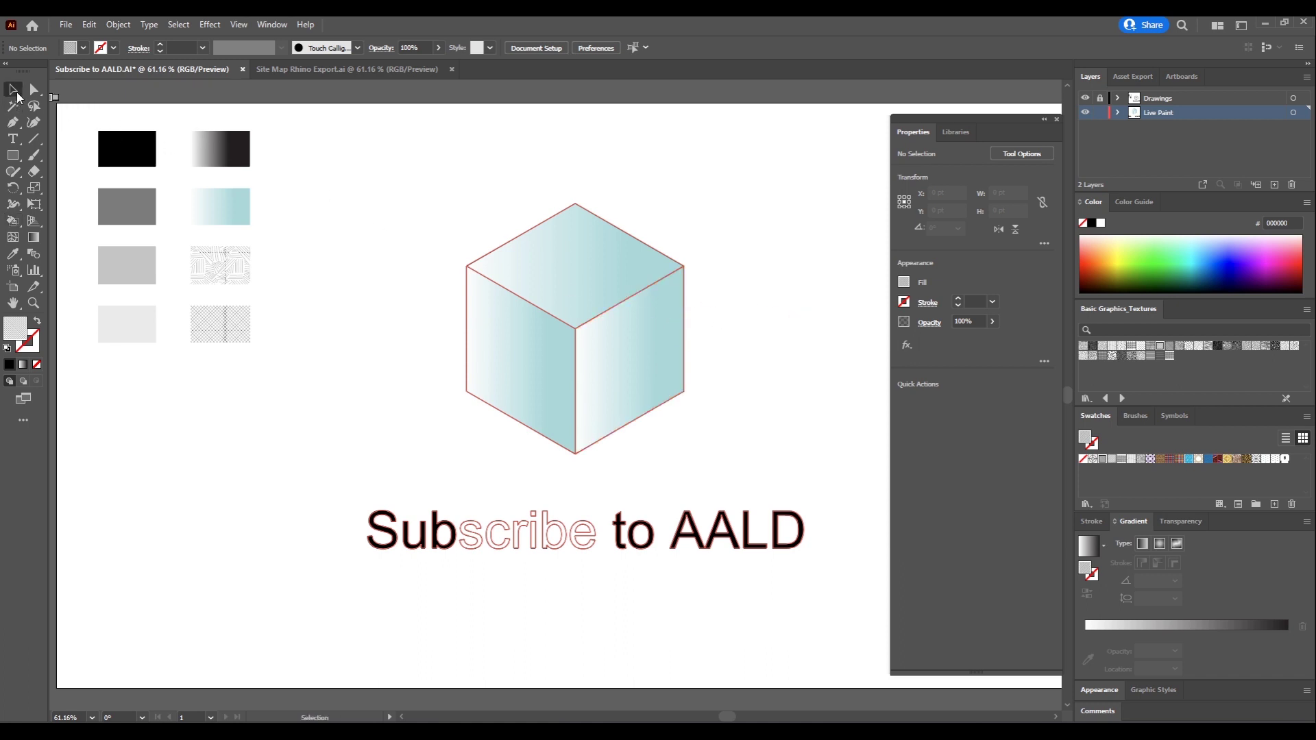
left_click(1099, 114)
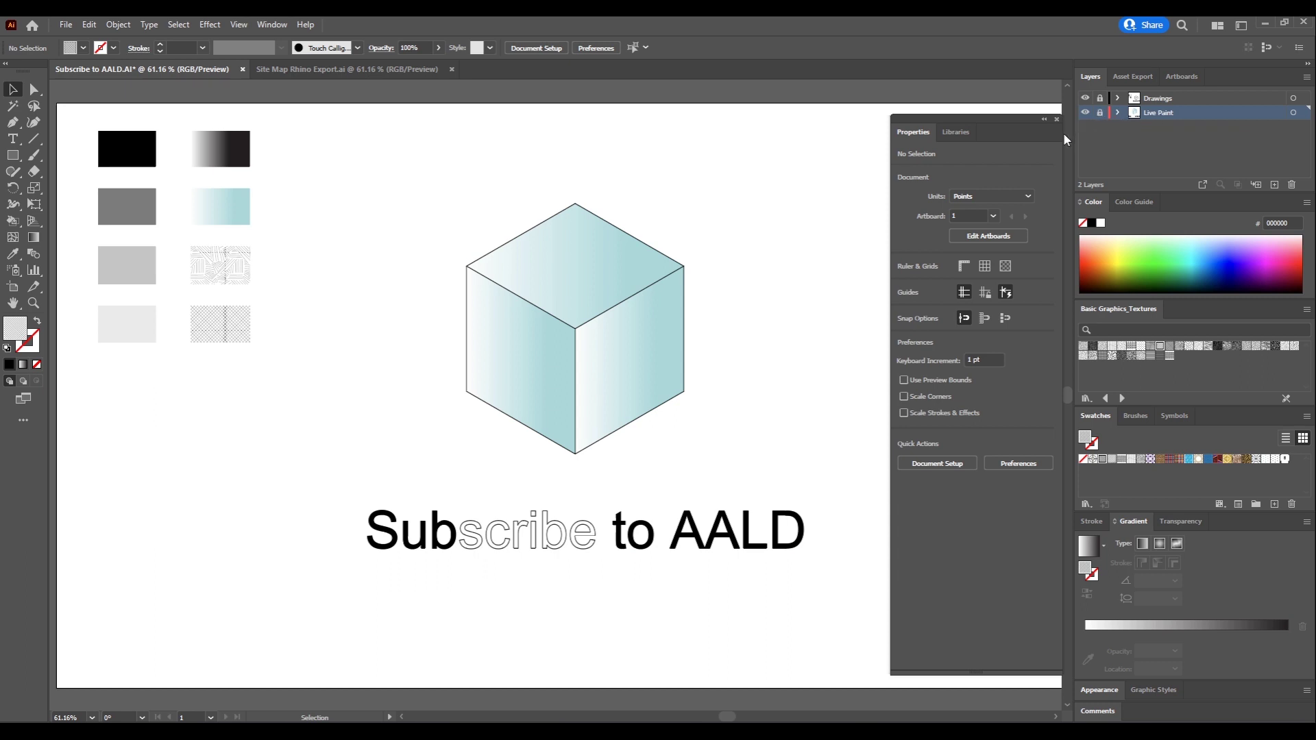
Step: Unlock and activate the Drawings layer, then select and deselect the cube and text outlines
left_click(1099, 112)
left_click(1158, 100)
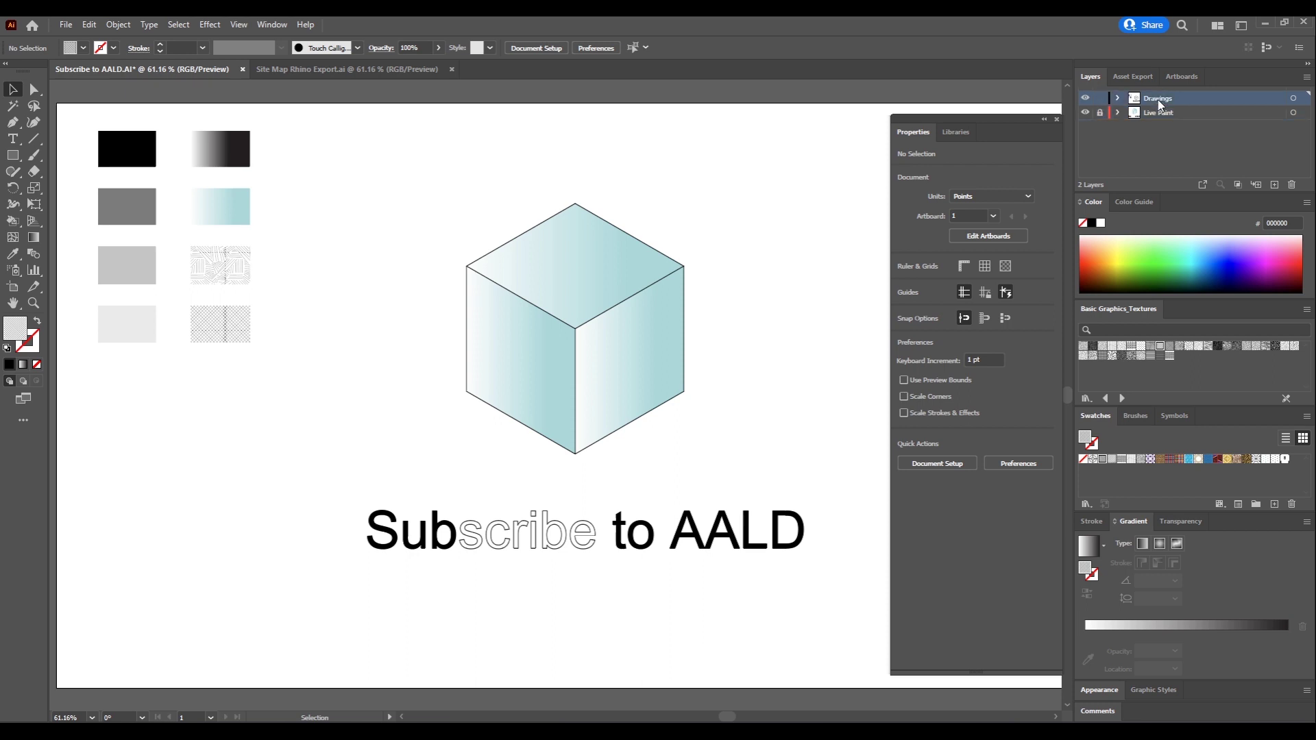
left_click_drag(294, 161, 845, 586)
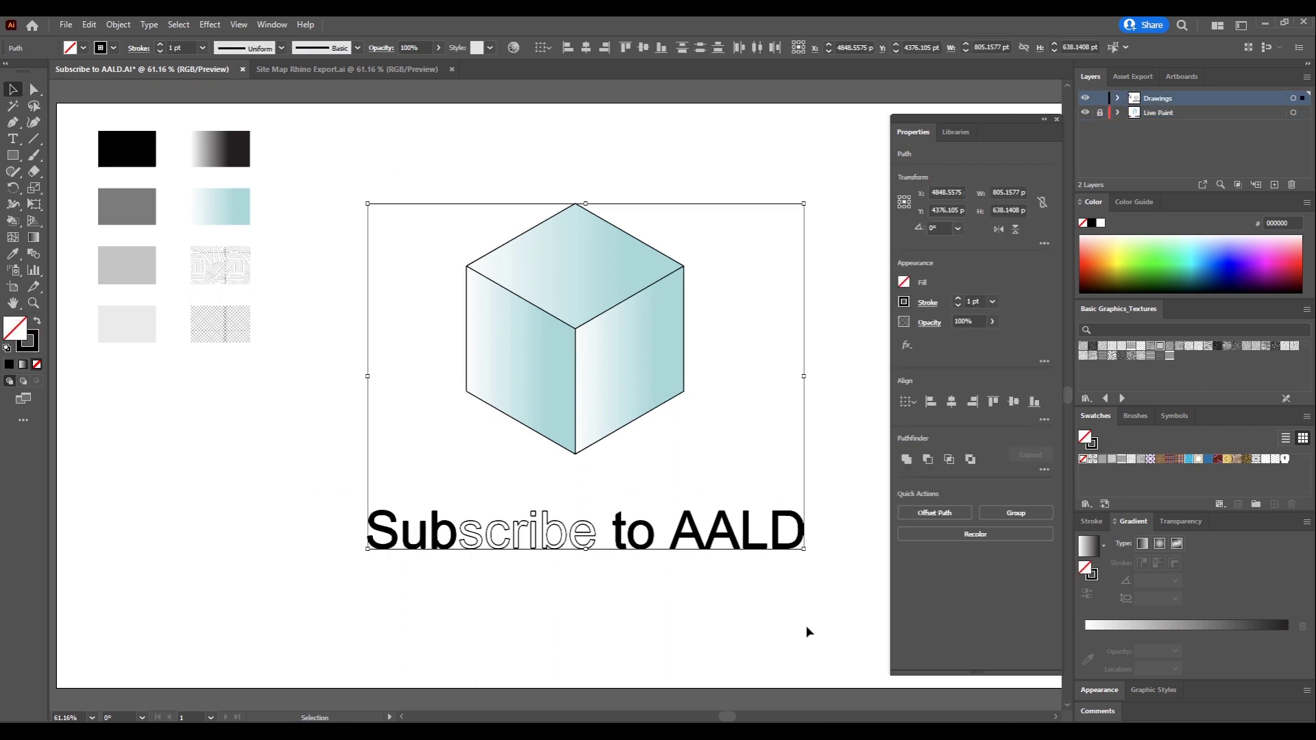
left_click(819, 590)
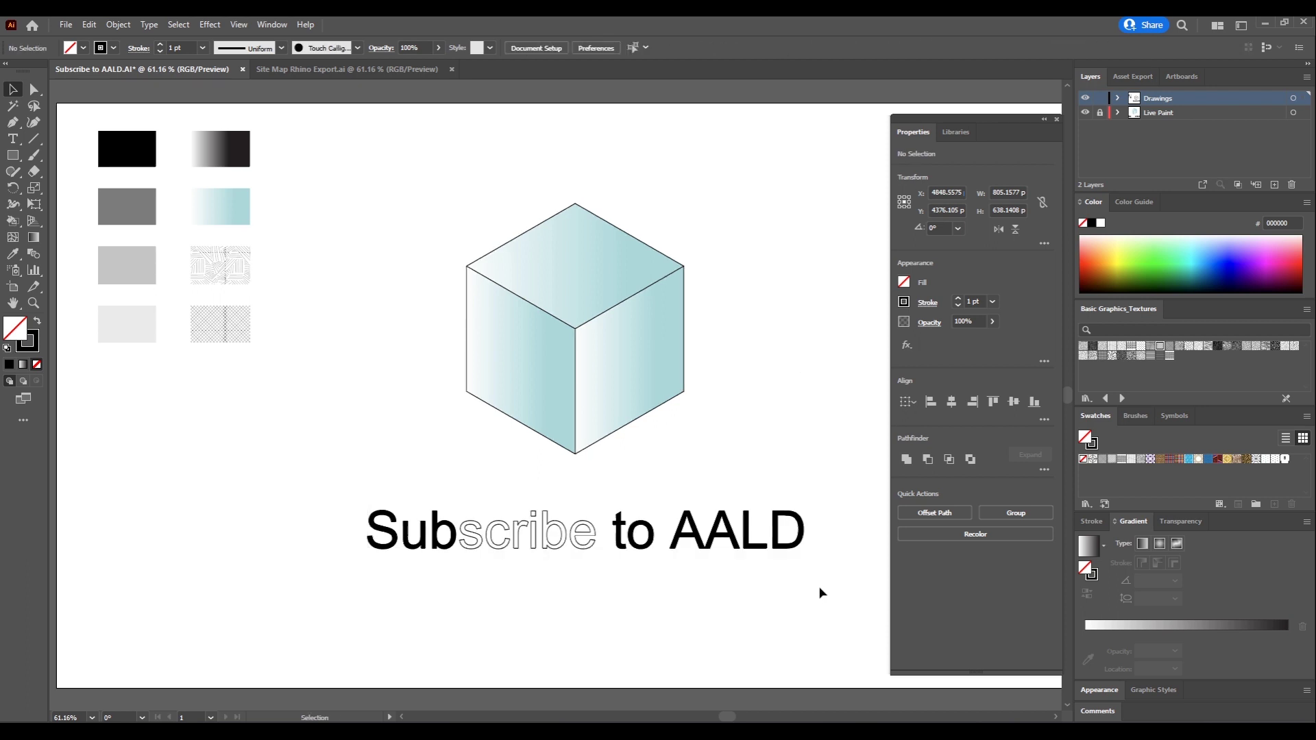
Step: Add a 'Live Paint 2' layer below Drawings and paste the cube and text in place on it
left_click(1273, 185)
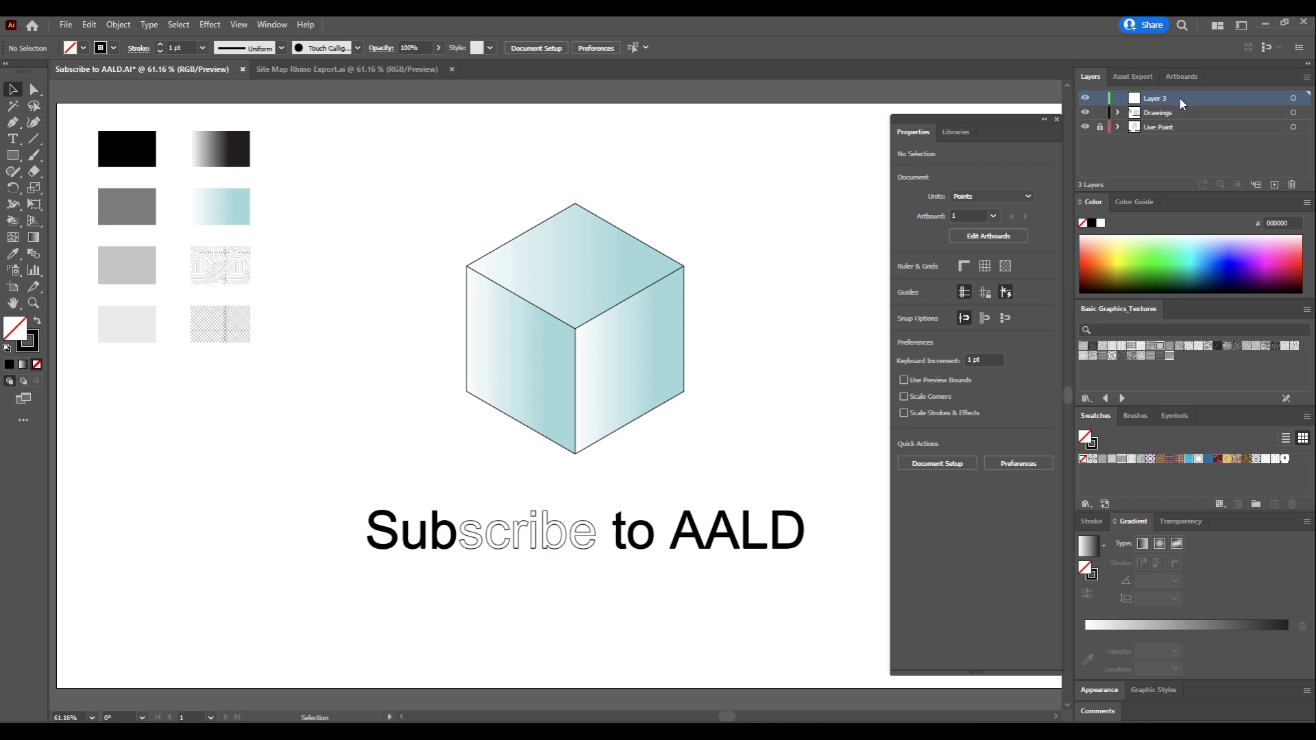
left_click_drag(1179, 97, 1179, 118)
double_click(1164, 117)
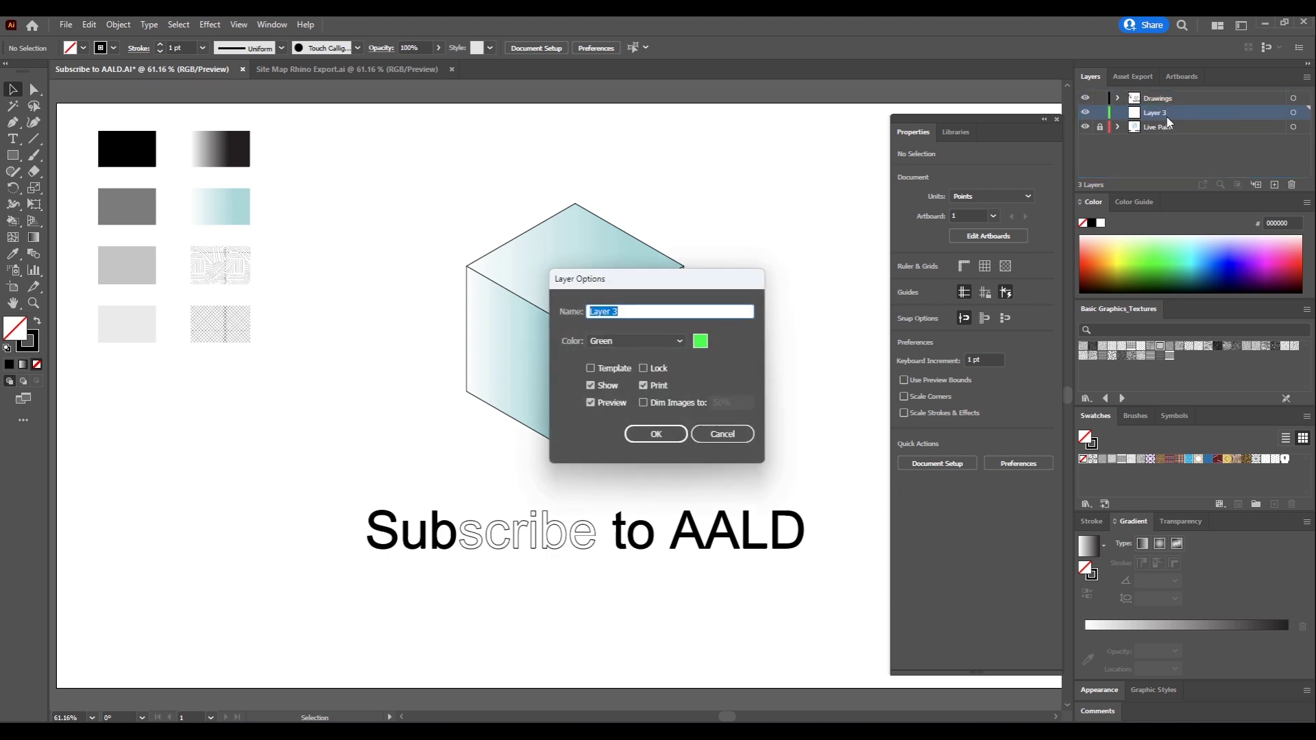
type("Live Paint 2")
key("Return")
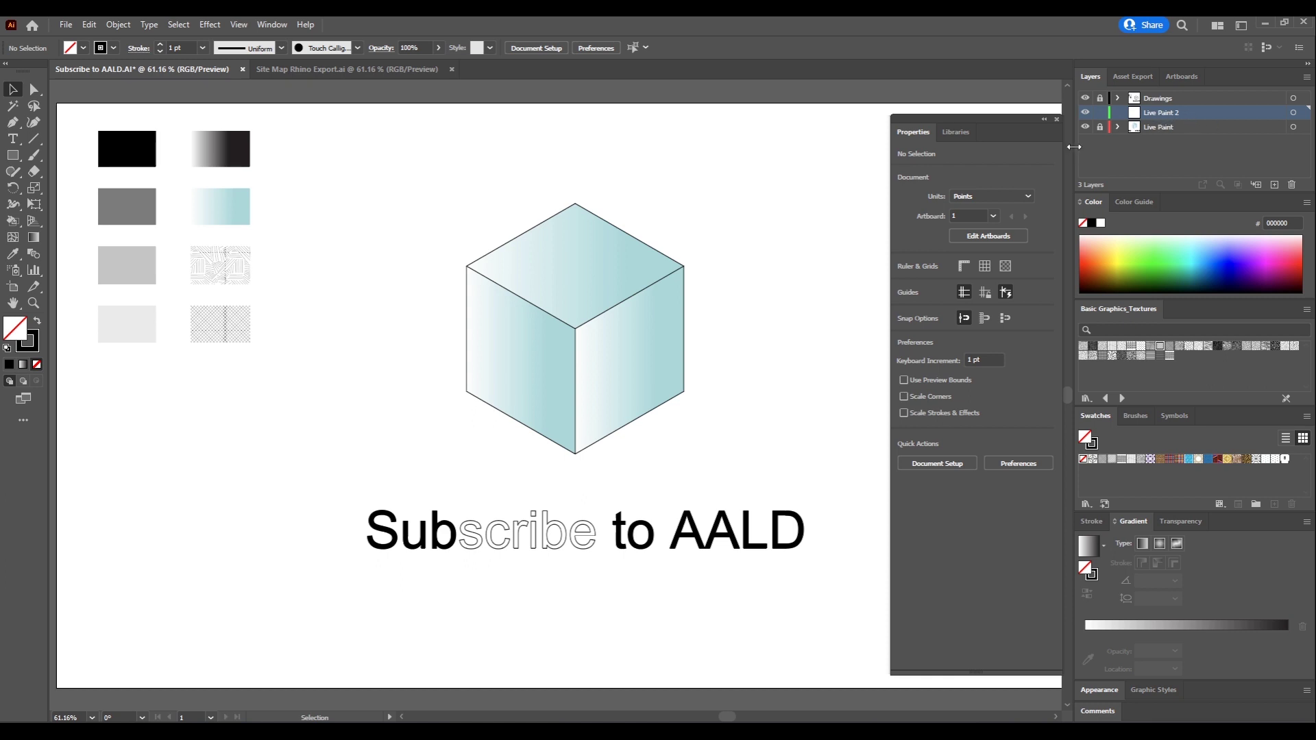
key("ctrl+f")
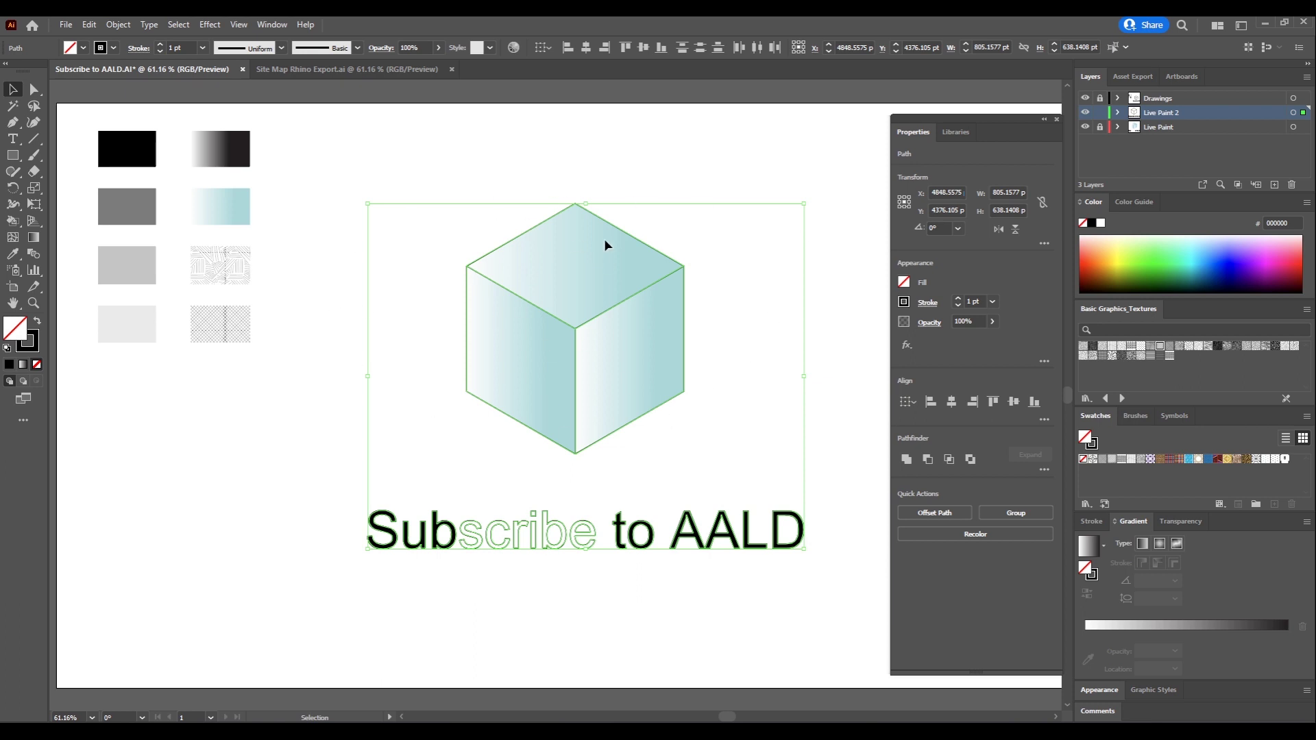
Step: Make the copied cube and text outlines into a Live Paint group
left_click(119, 26)
left_click(120, 26)
left_click(123, 26)
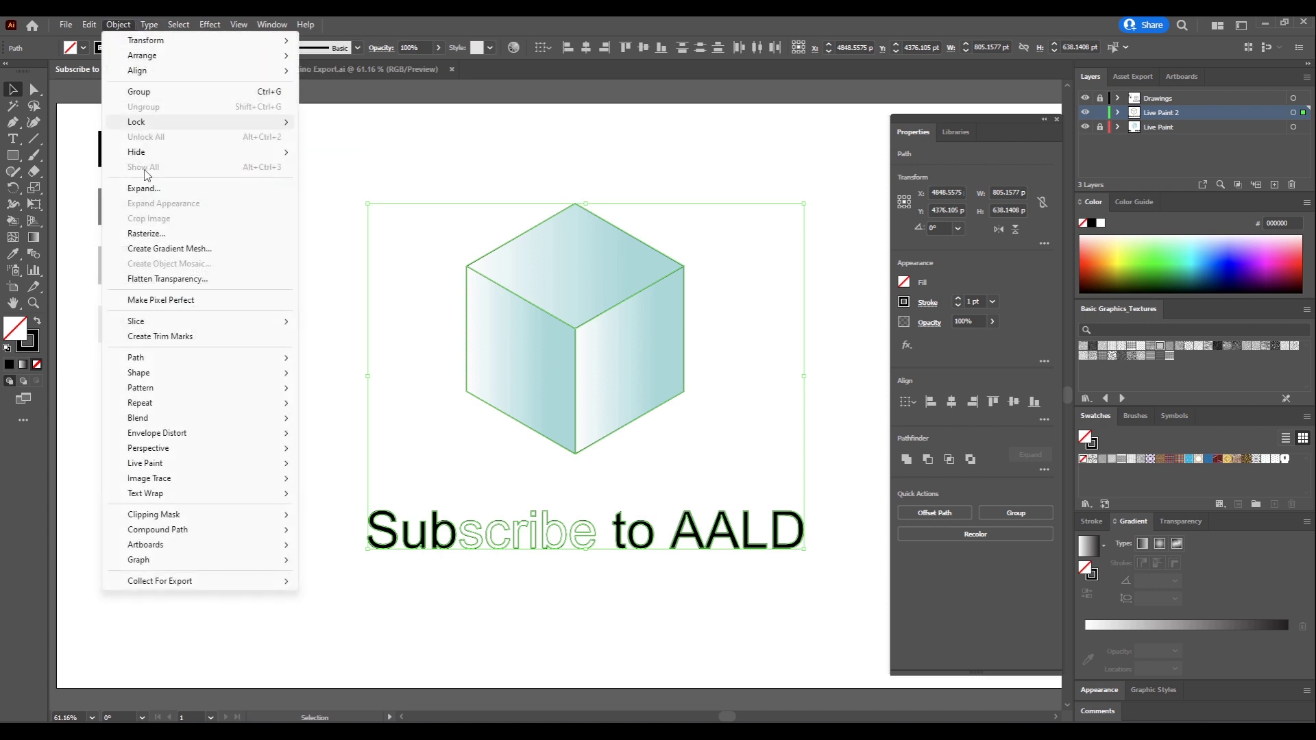
mouse_move(286, 463)
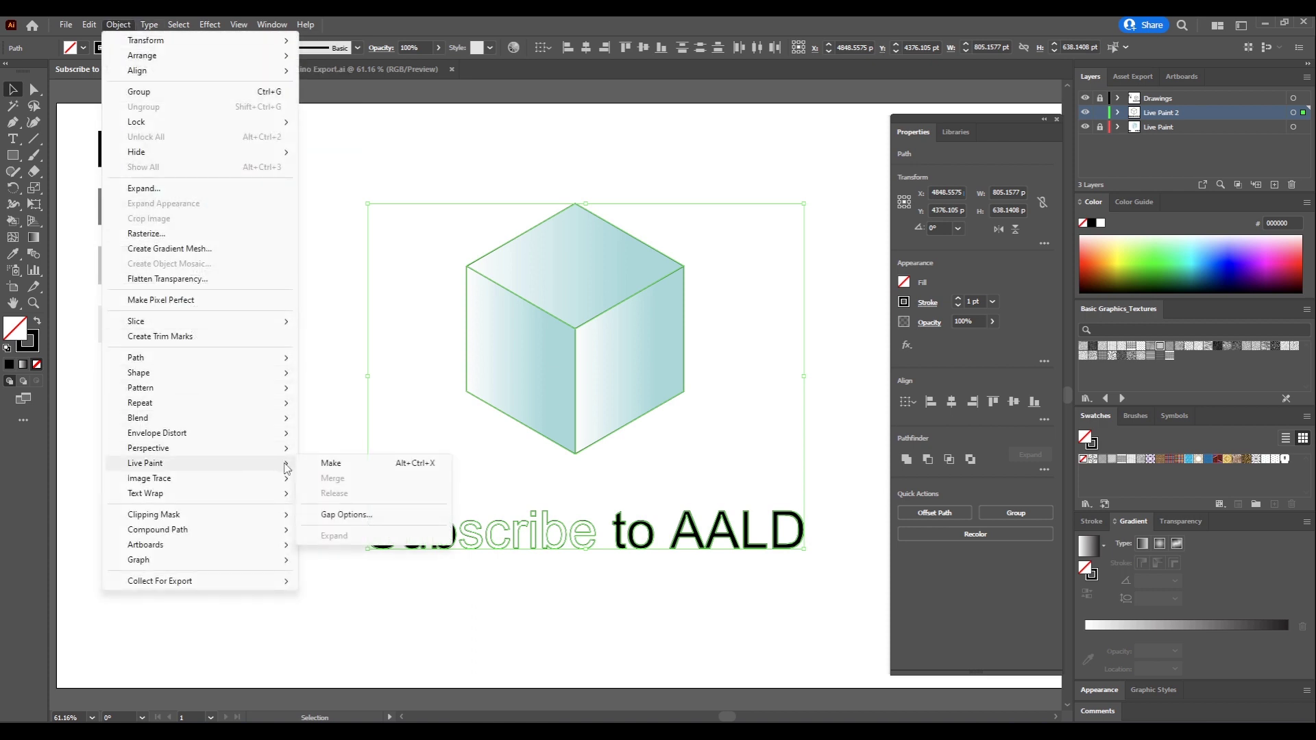
left_click(331, 462)
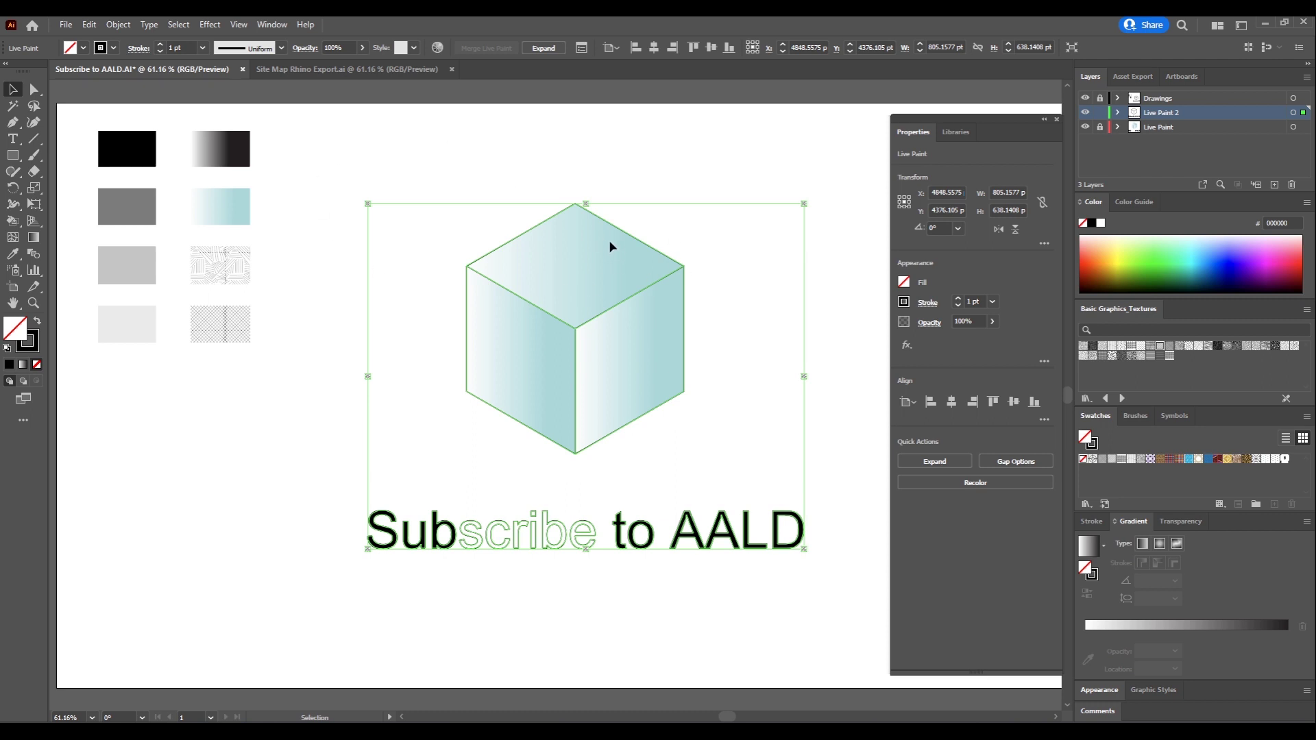
Step: Set the Live Paint group's stroke weight to 0 pt and deselect it
left_click(972, 302)
key("Return")
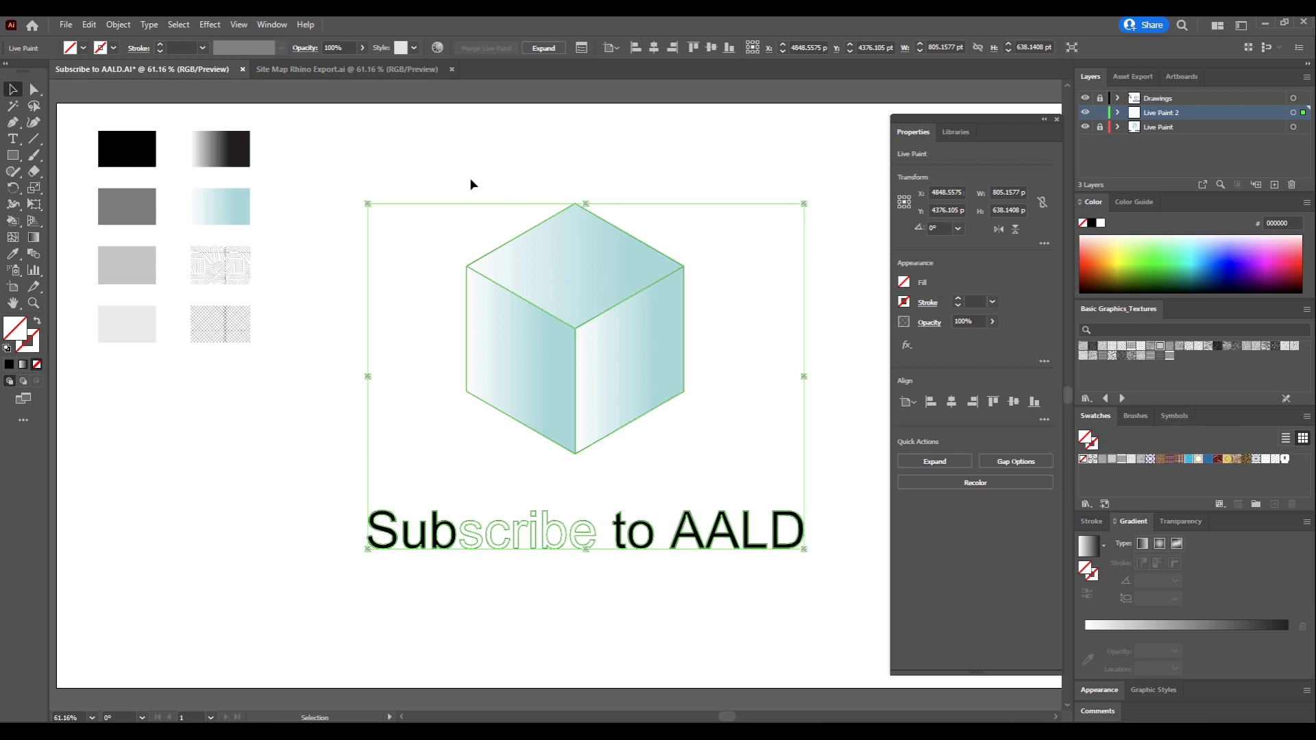
left_click(471, 172)
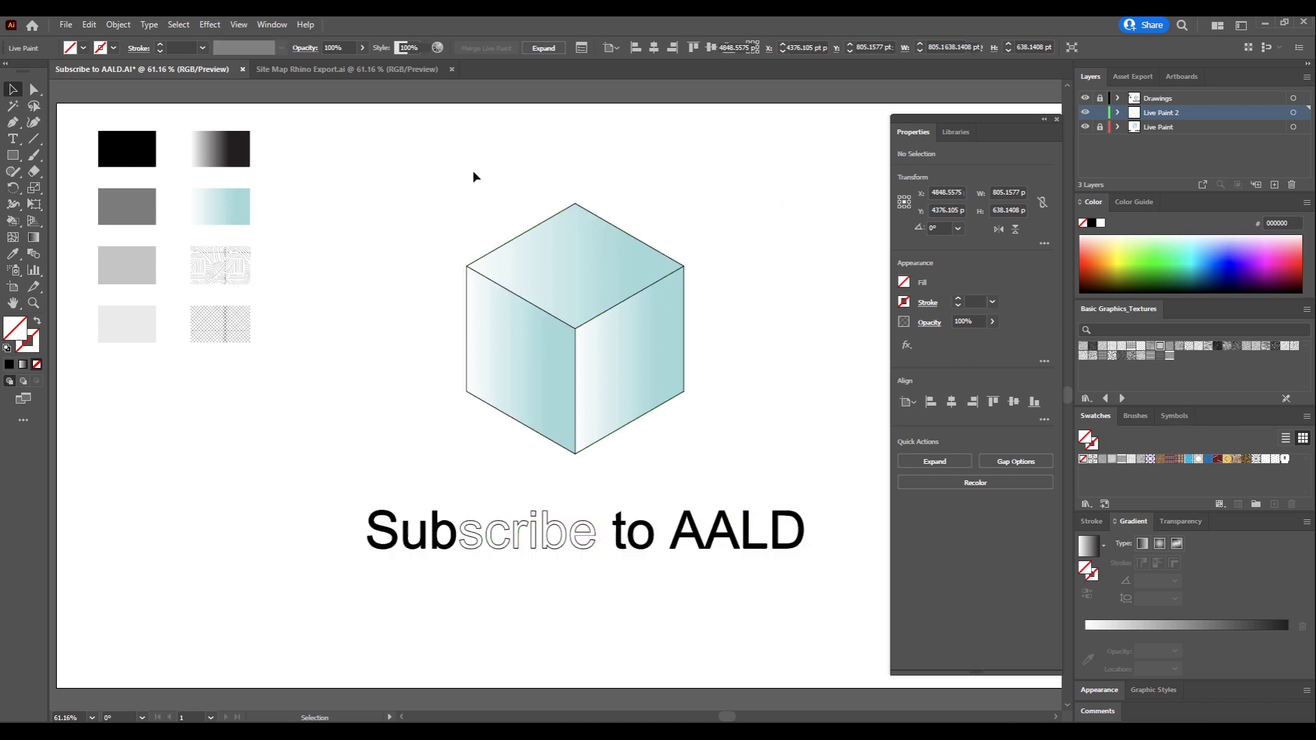
Step: Sample the hatched pattern from the bottom-right square with the Live Paint Bucket and show the Swatches panel
left_click(16, 222)
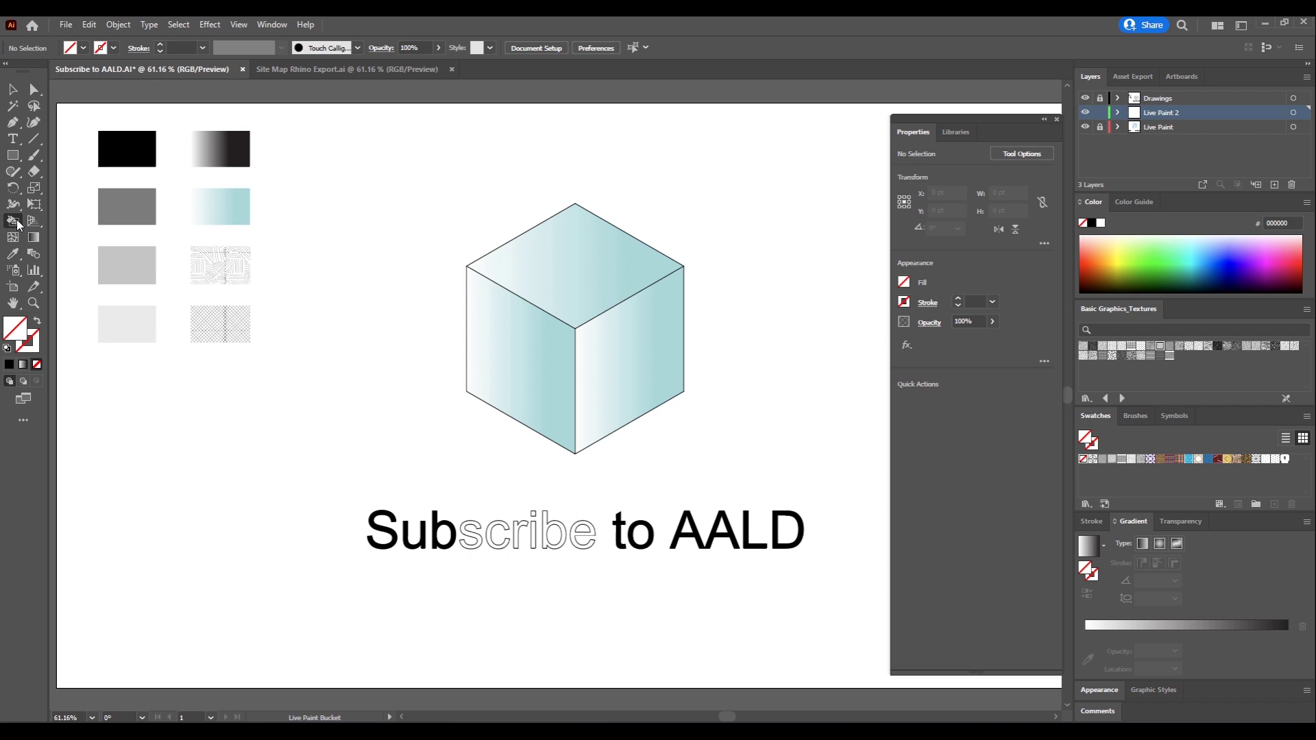
left_click(231, 317, "alt")
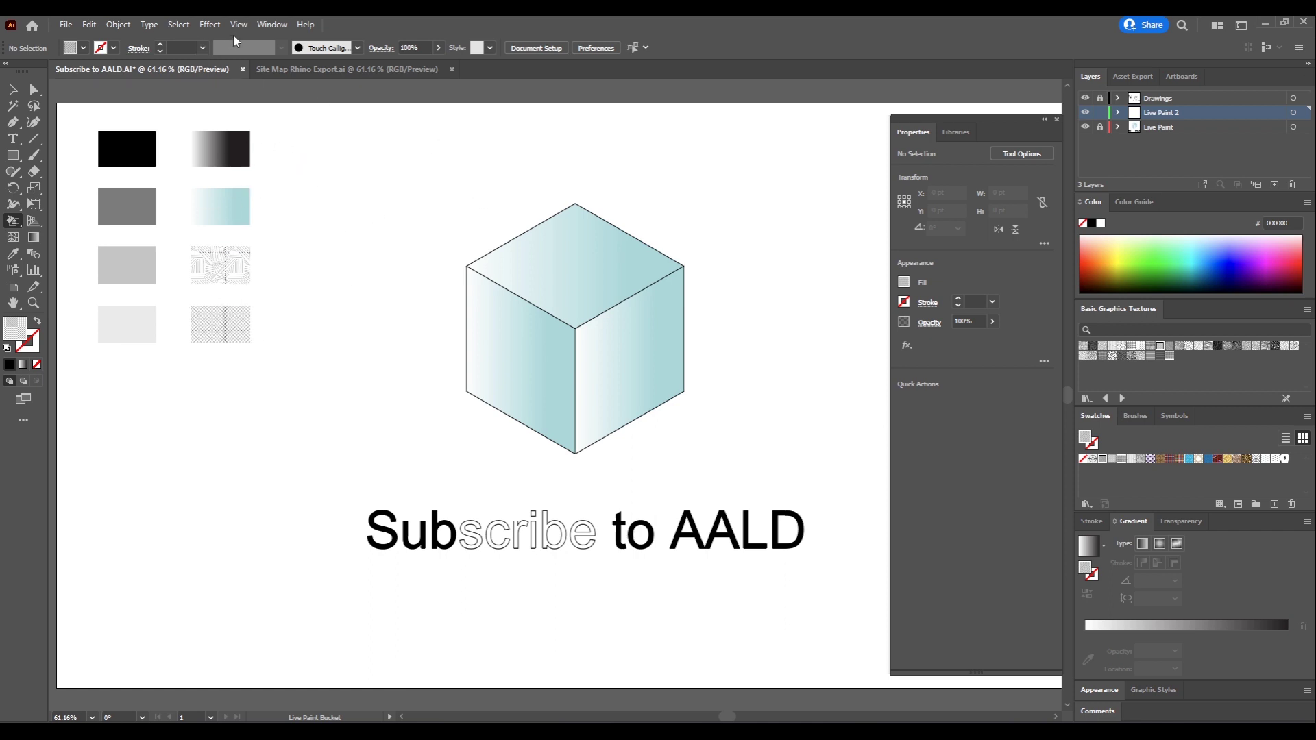
left_click(268, 26)
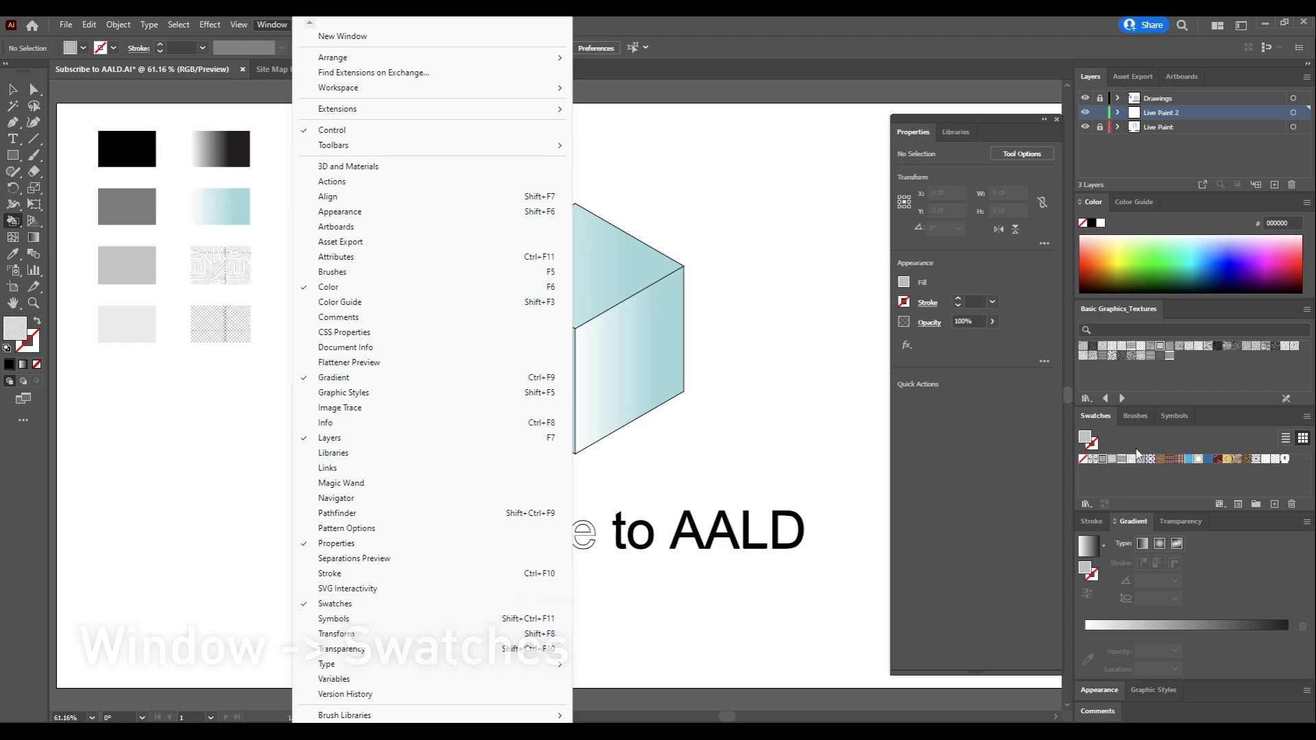
left_click(345, 606)
Step: Float the Swatches panel, open the Basic Graphics_Textures library and dock it beneath the swatches
left_click_drag(1193, 418, 192, 418)
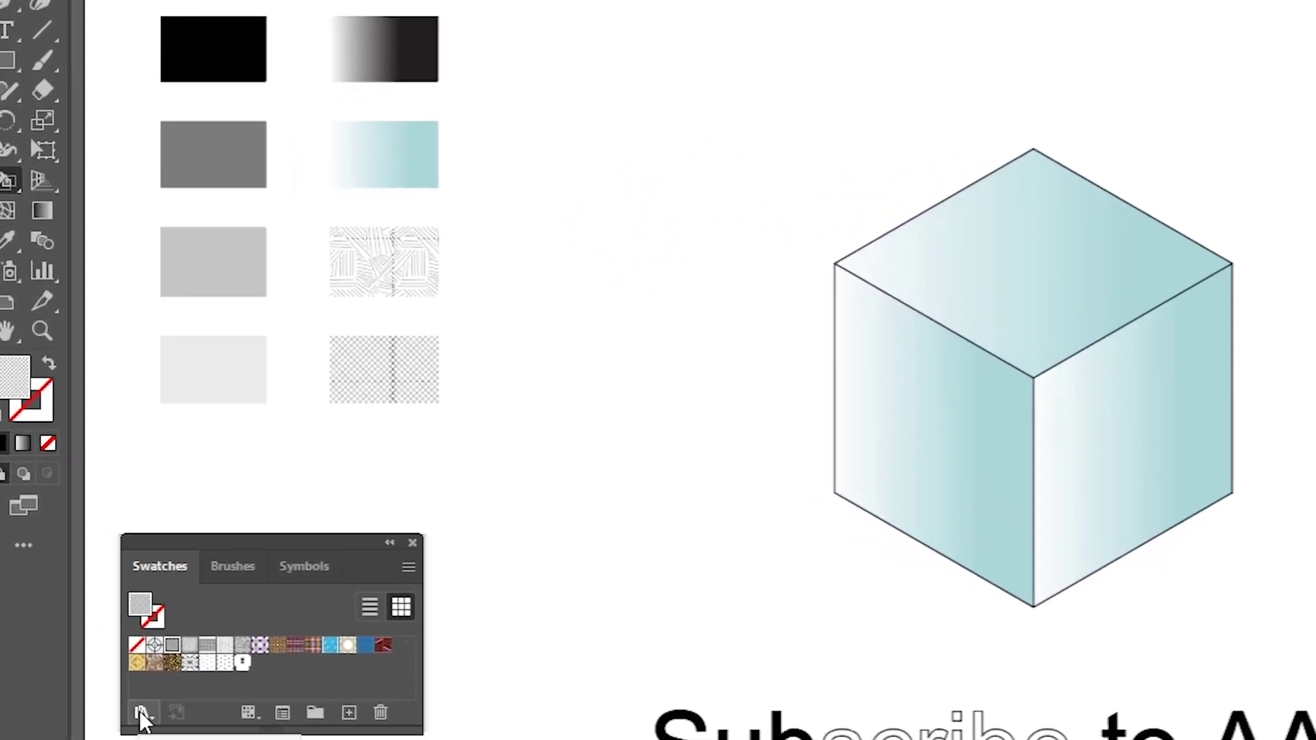
left_click(142, 714)
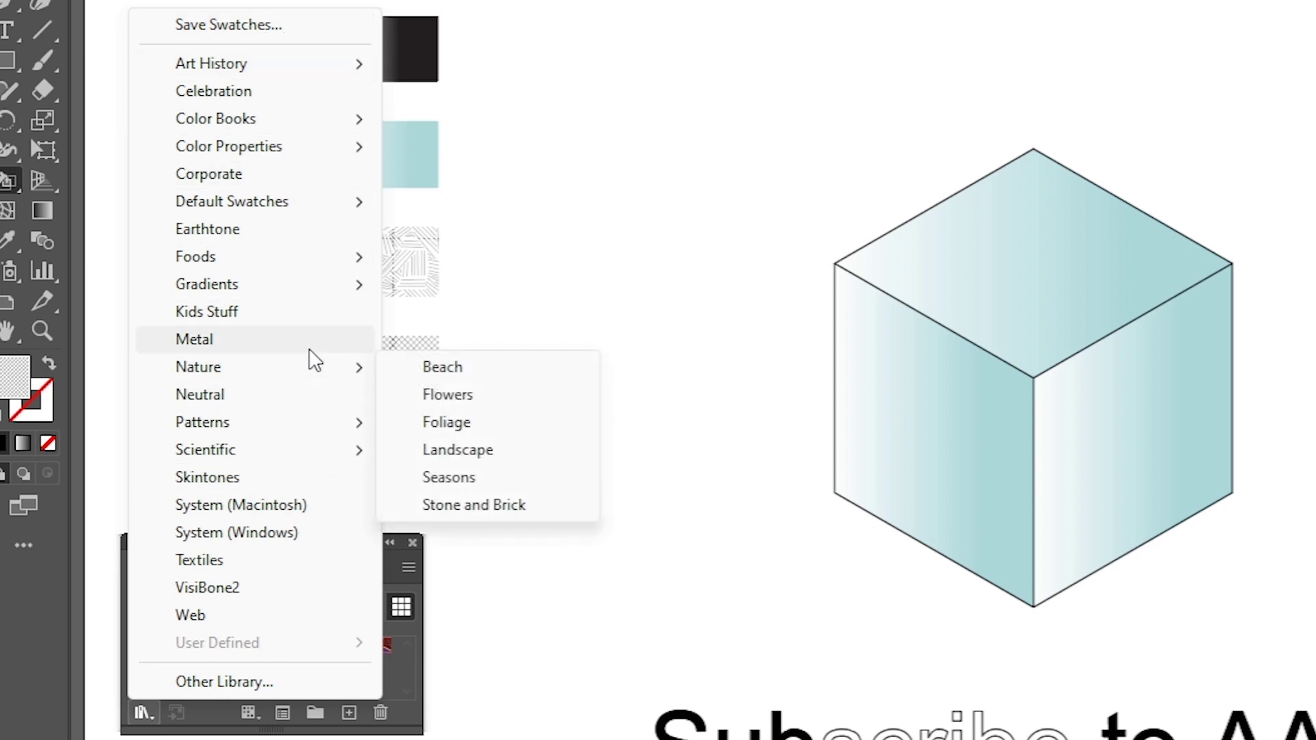
mouse_move(370, 423)
mouse_move(516, 425)
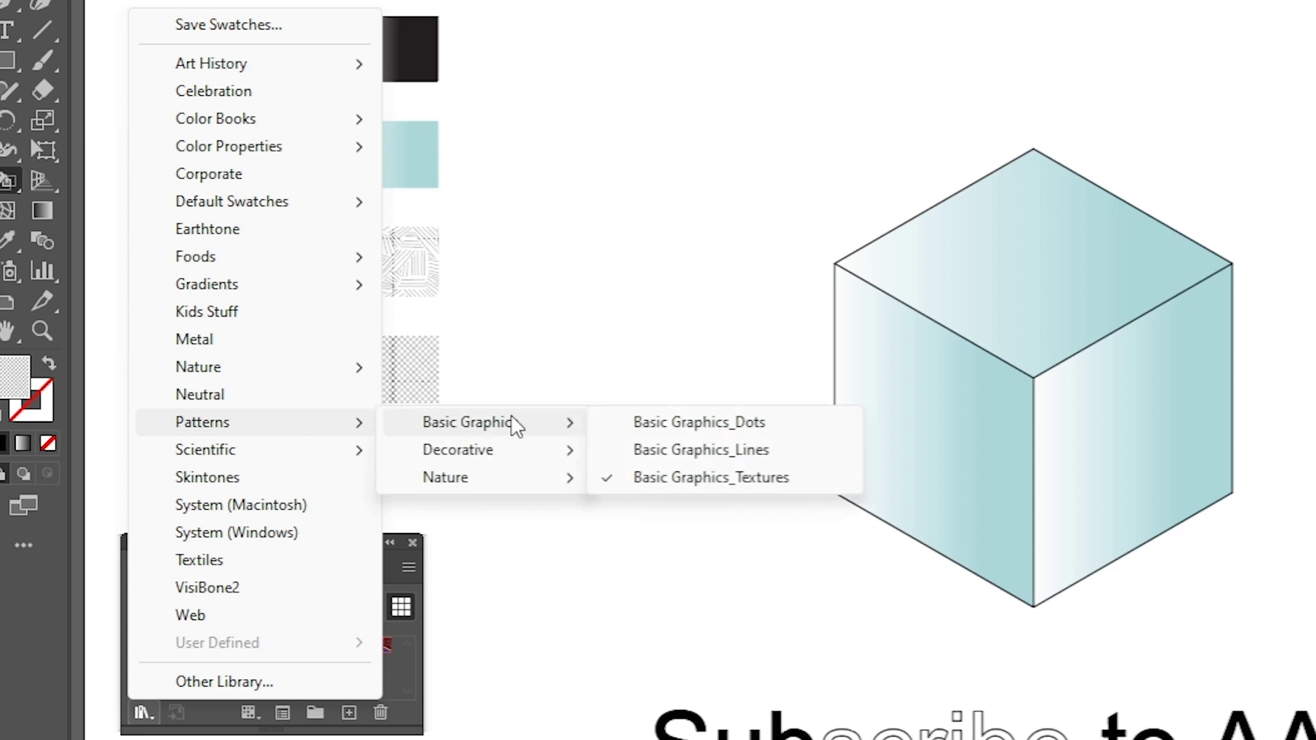
left_click(759, 488)
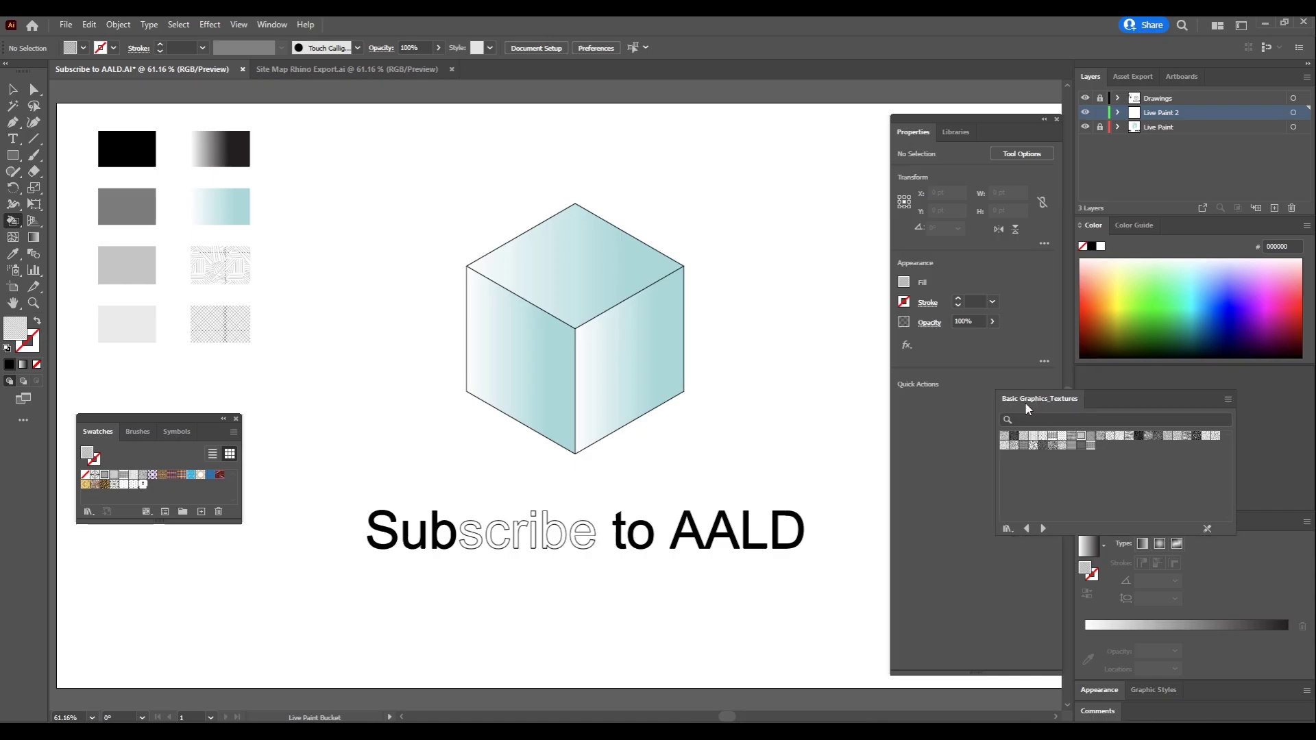
left_click_drag(1027, 409, 137, 526)
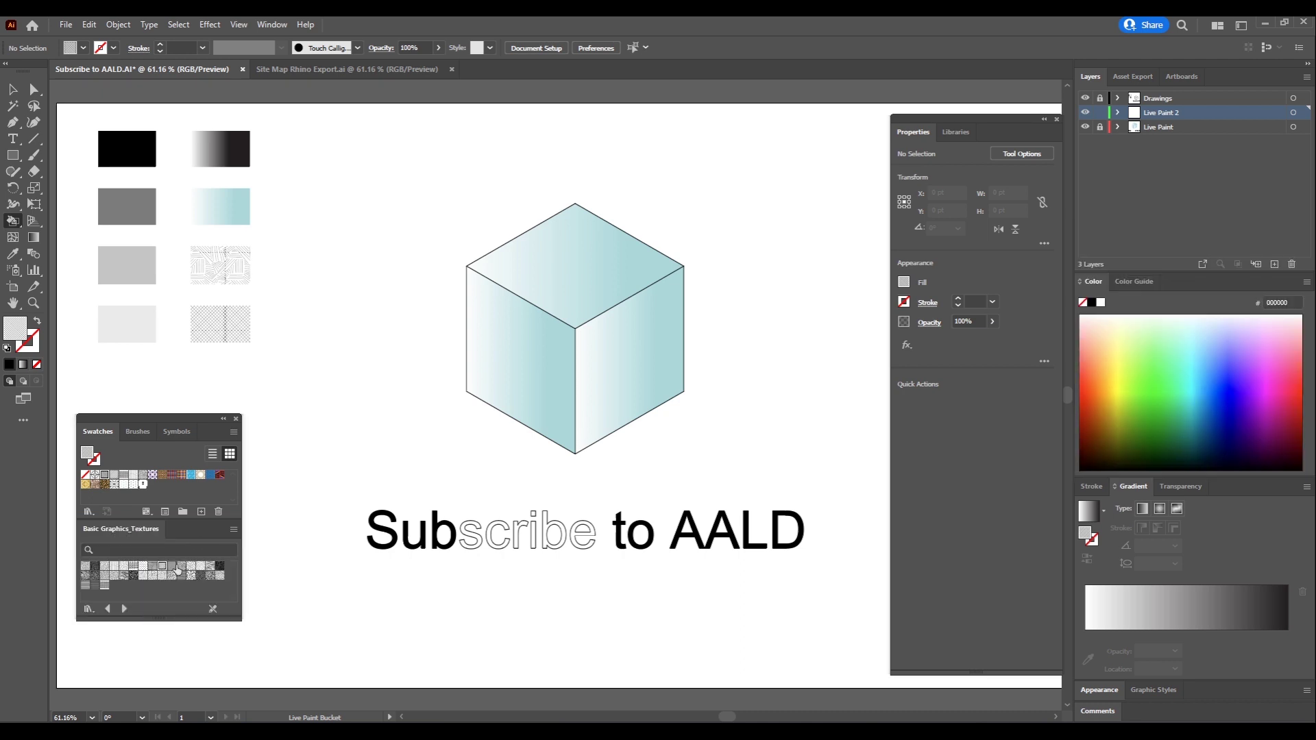
left_click(169, 567)
Step: Try speckled and line texture swatches on the cube's three faces
left_click(163, 568)
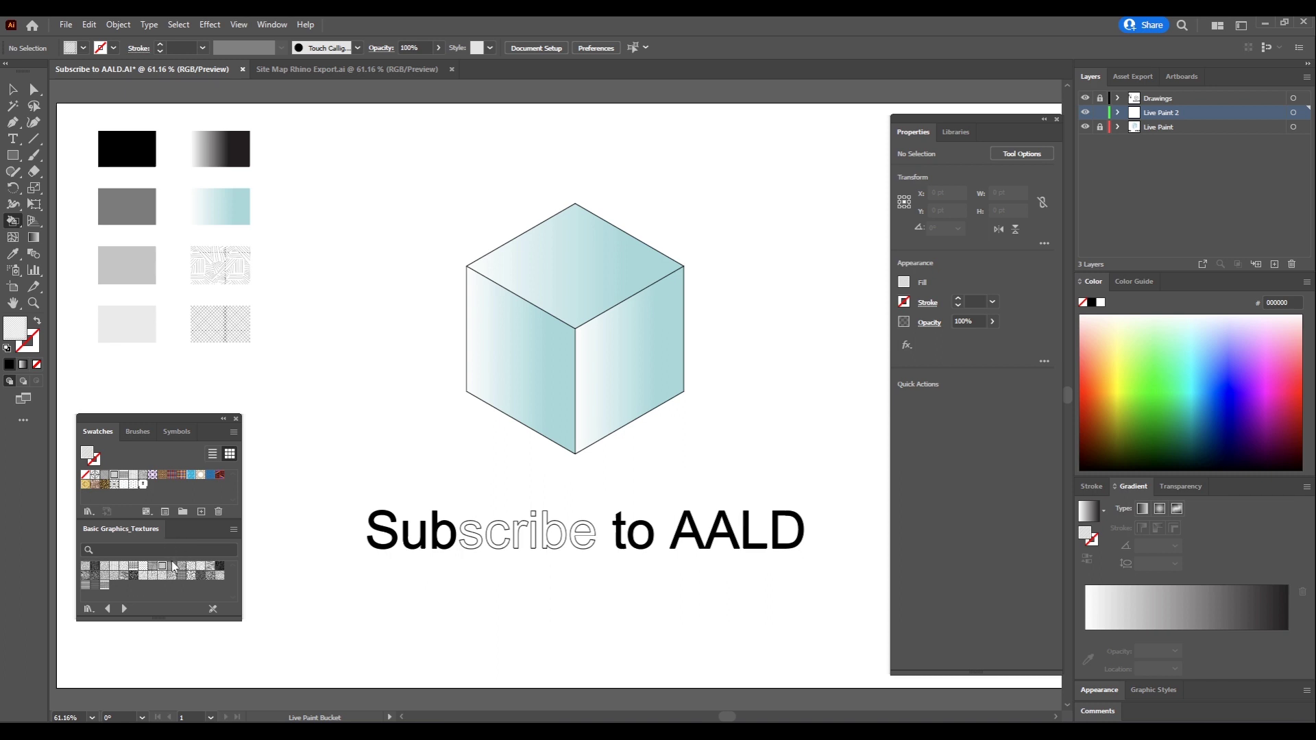
left_click(191, 566)
left_click(520, 384)
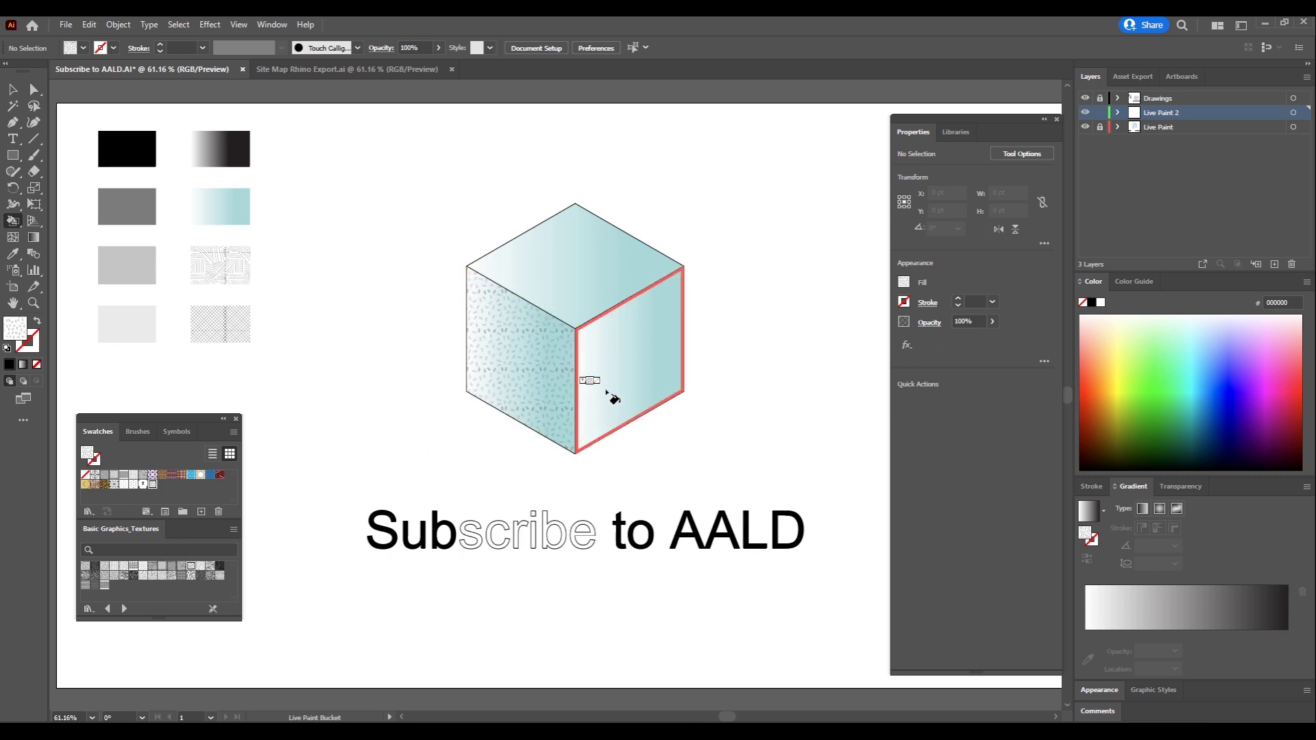
left_click(605, 391)
left_click(588, 279)
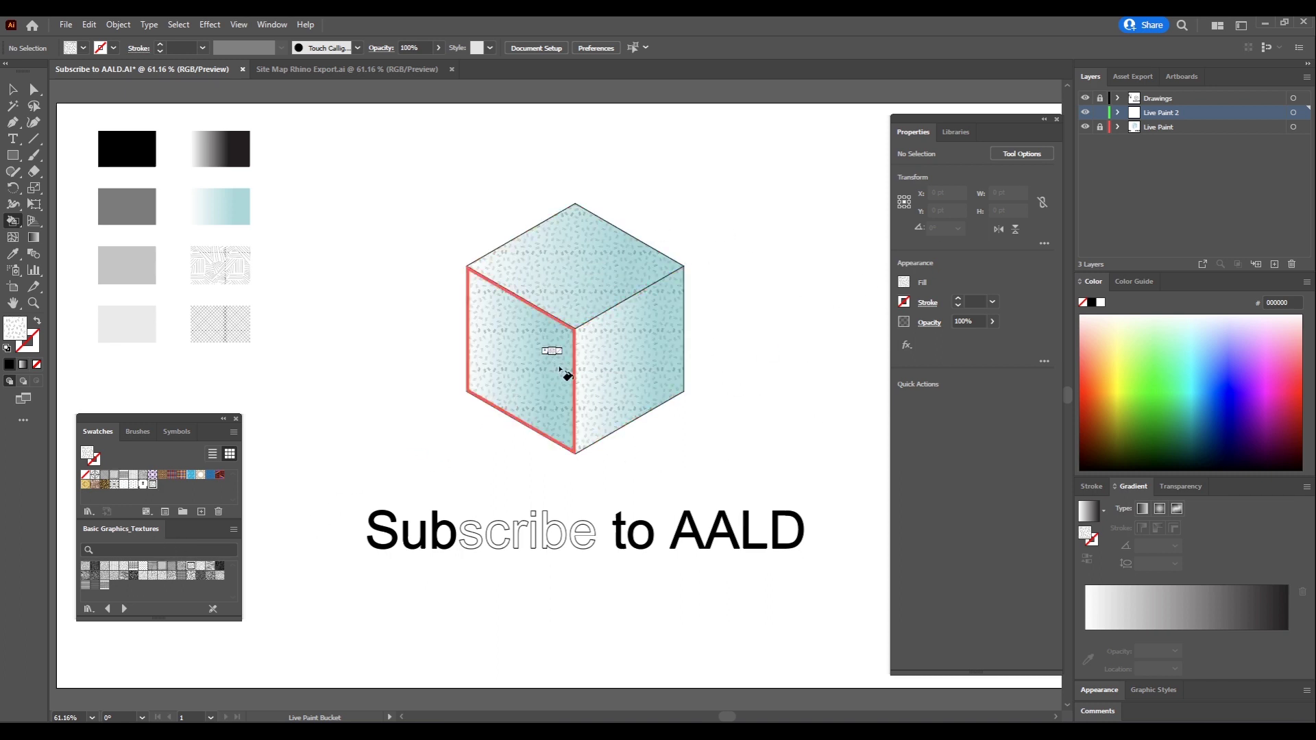
left_click(574, 365)
left_click(520, 344)
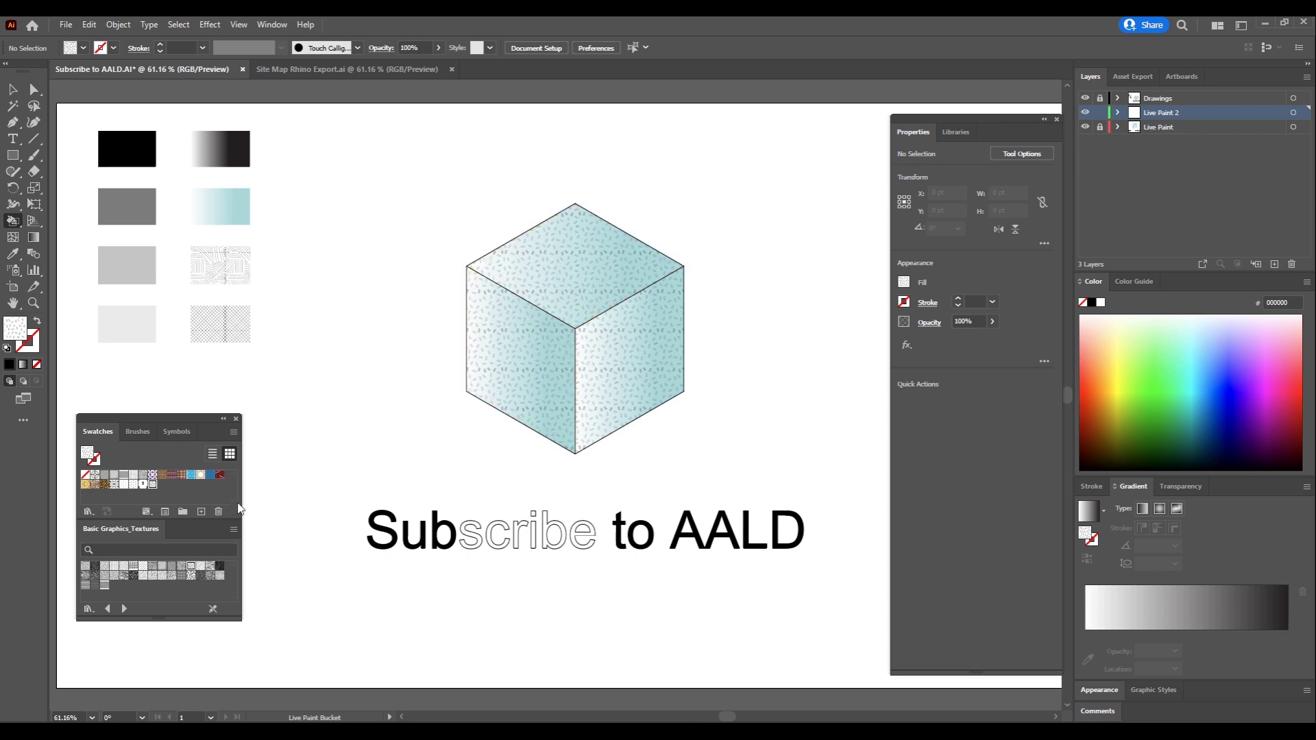
left_click(181, 566)
left_click_drag(575, 367, 611, 283)
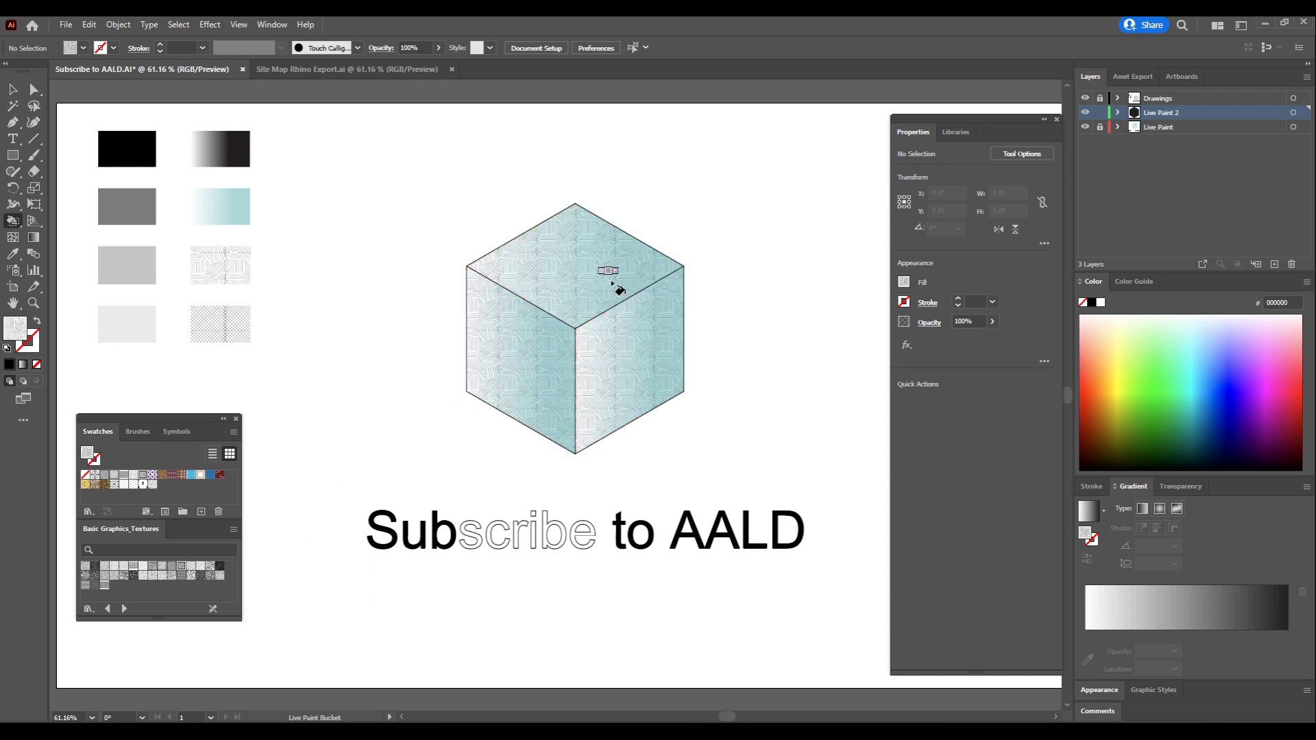
Step: Fill all three cube faces with the crosshatch taken from the artboard sample
left_click(238, 310, "alt")
left_click(519, 335)
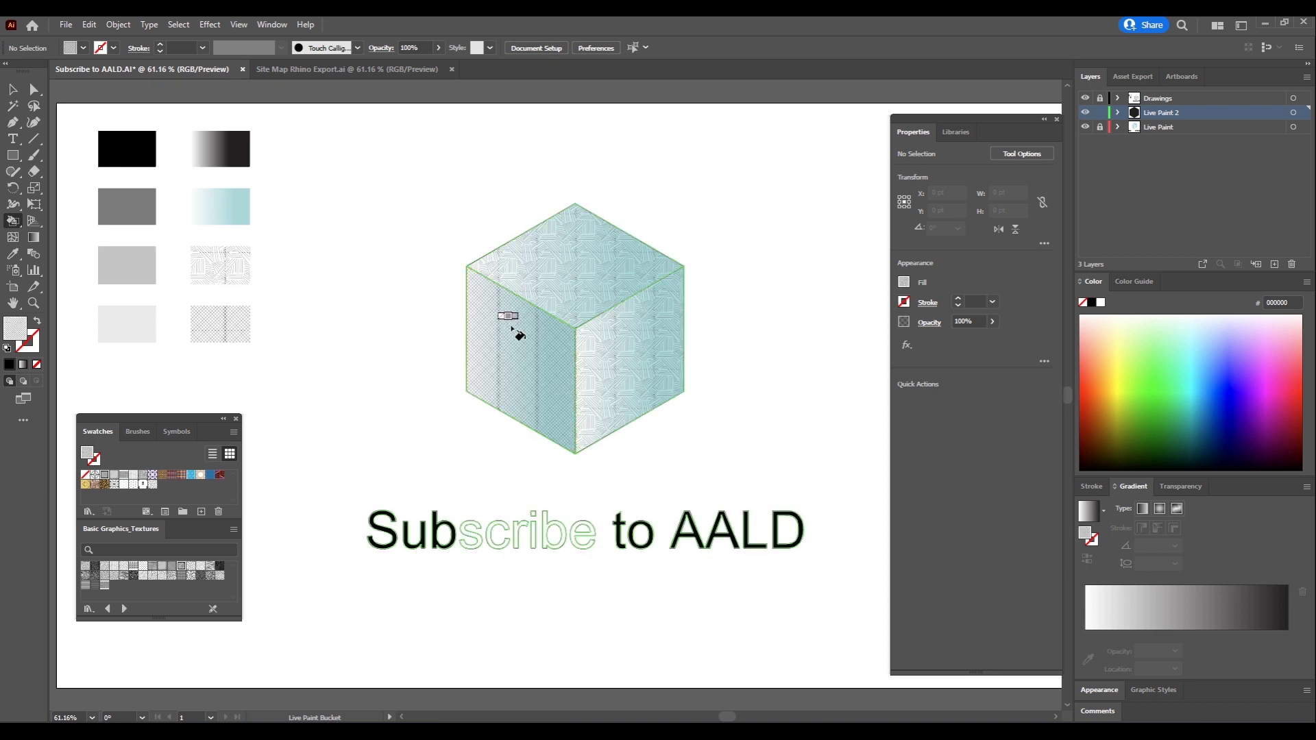
mouse_move(512, 328)
left_mouse_down()
mouse_move(562, 282)
mouse_move(671, 301)
left_mouse_up()
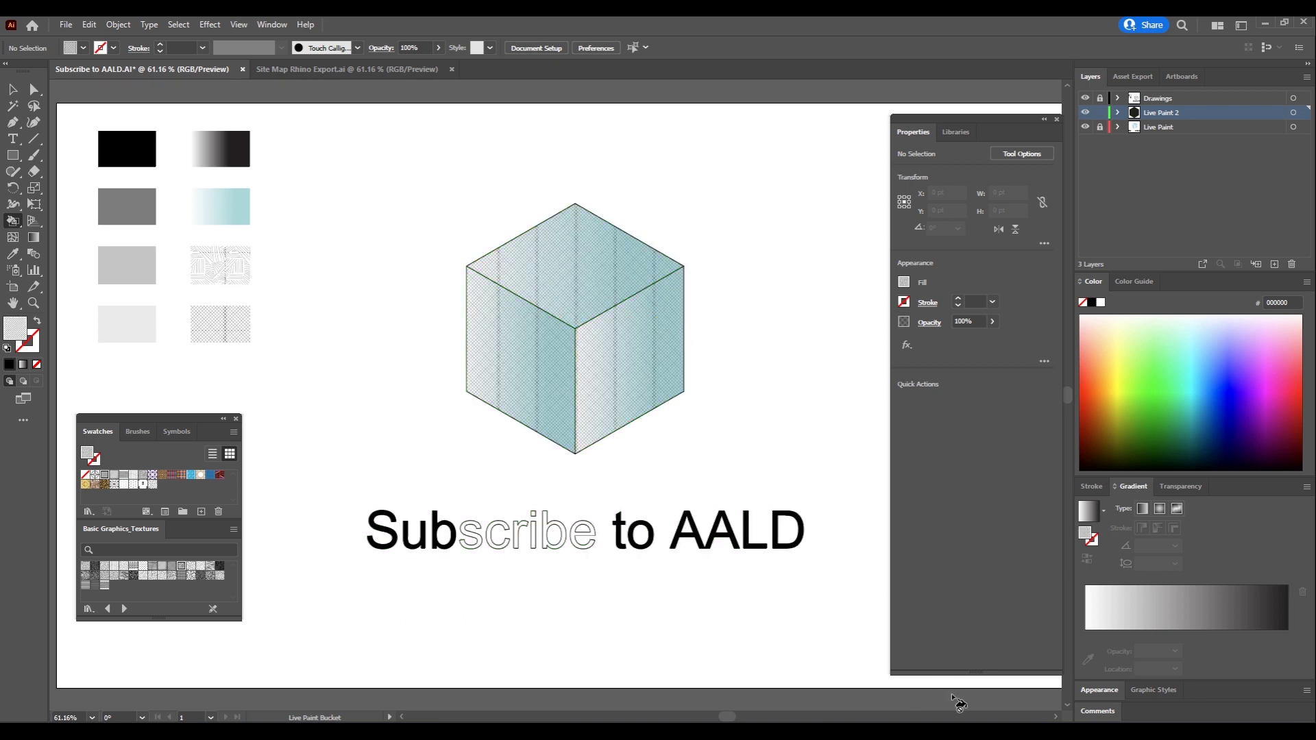
Step: Fill each letter of 'scribe' with the crosshatch and return to the Selection tool
left_click(471, 541)
left_click(495, 542)
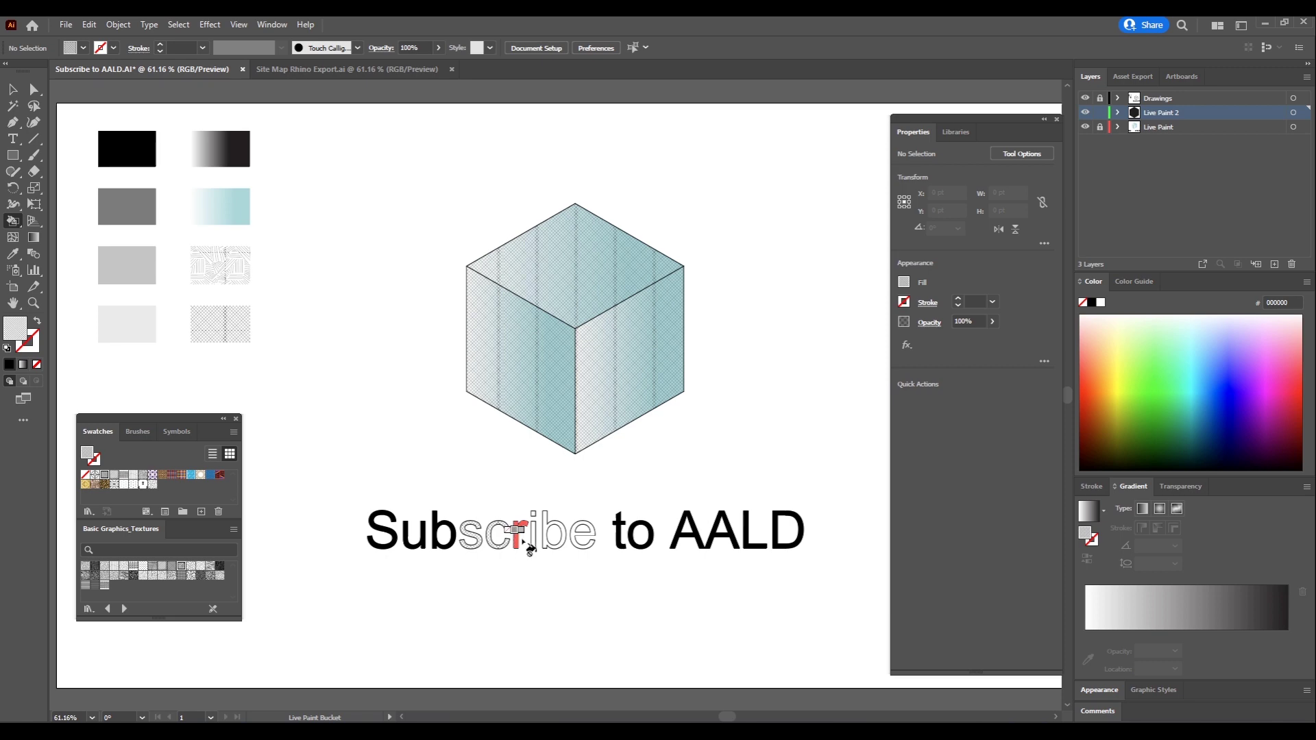
left_click(525, 541)
left_click(534, 527)
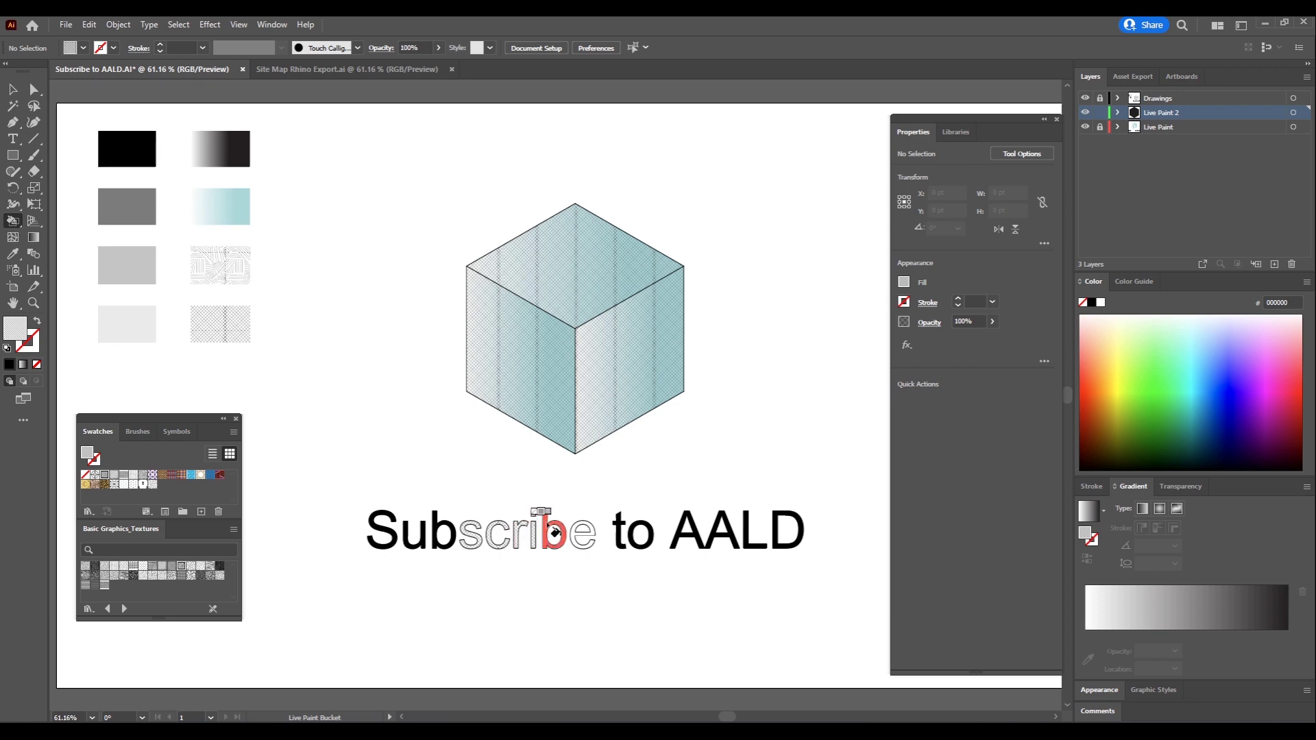
left_click(554, 533)
left_click(584, 535)
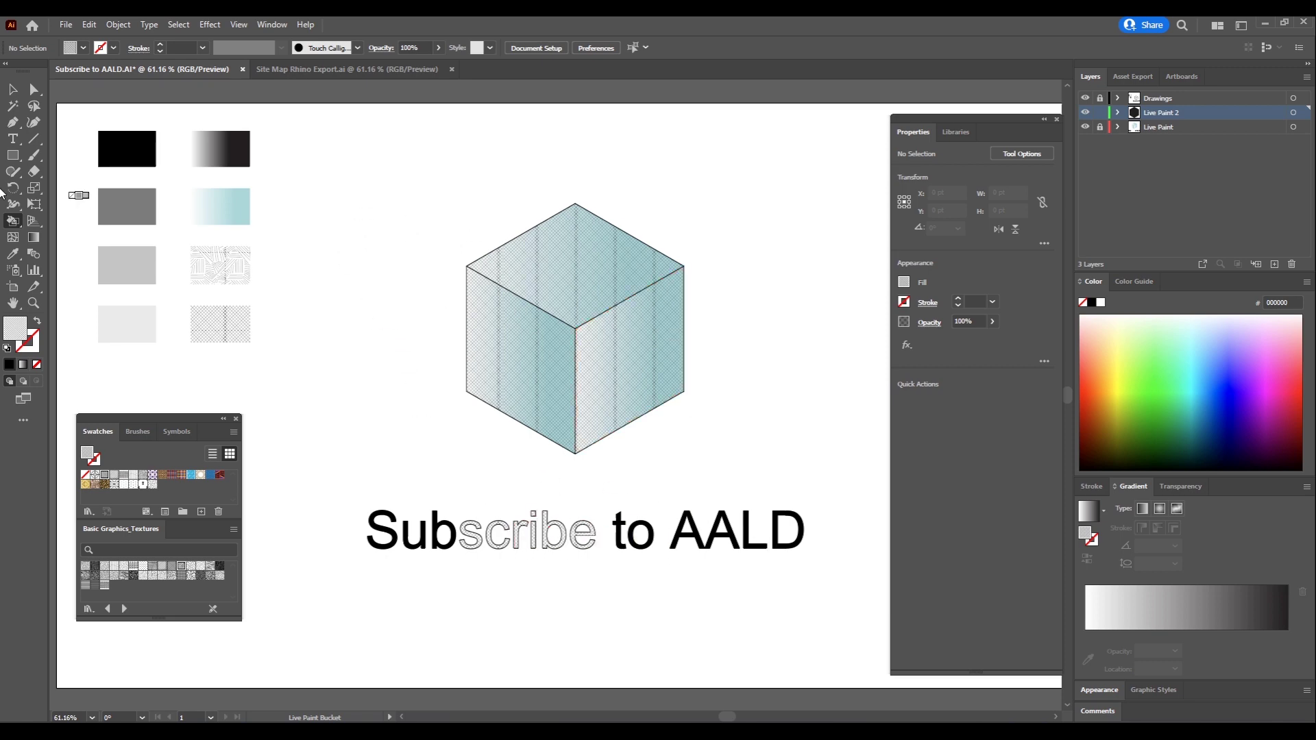
left_click(13, 89)
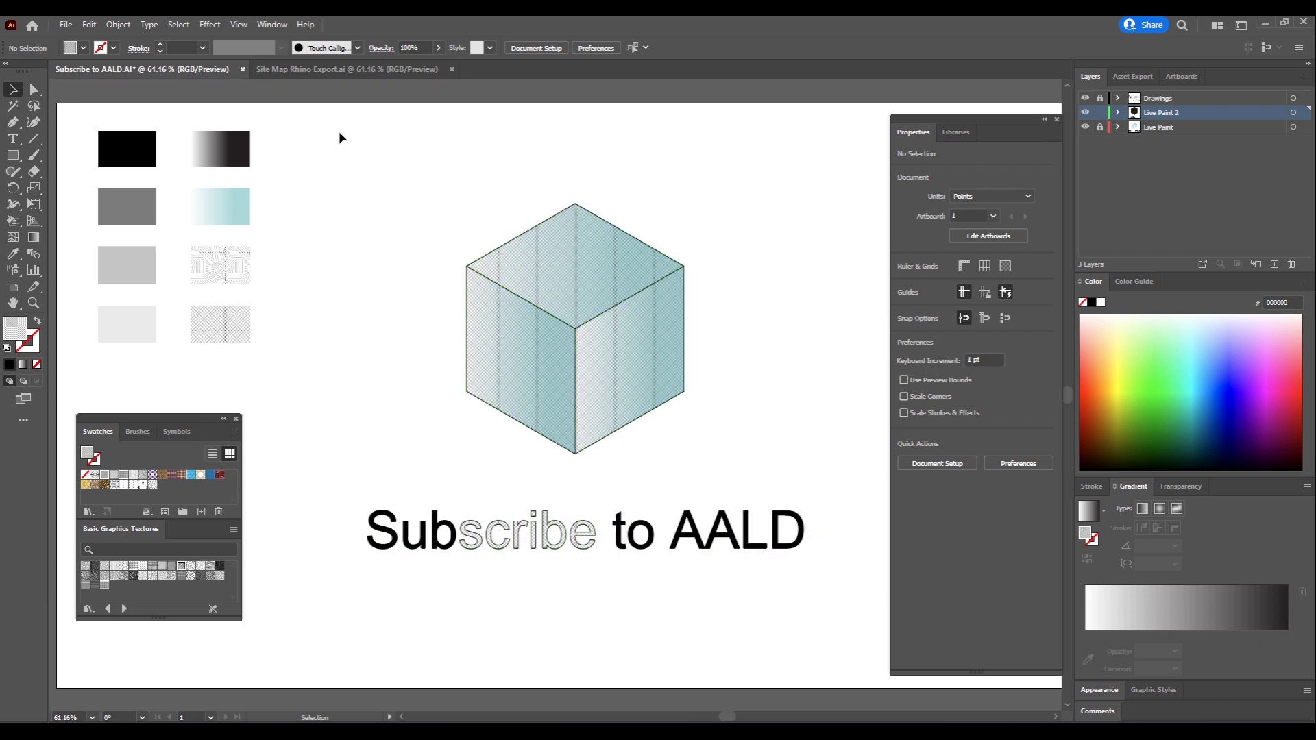
Step: Switch between the Subscribe to AALD and site map documents, ending on Site Map Rhino Export.ai
left_click(320, 69)
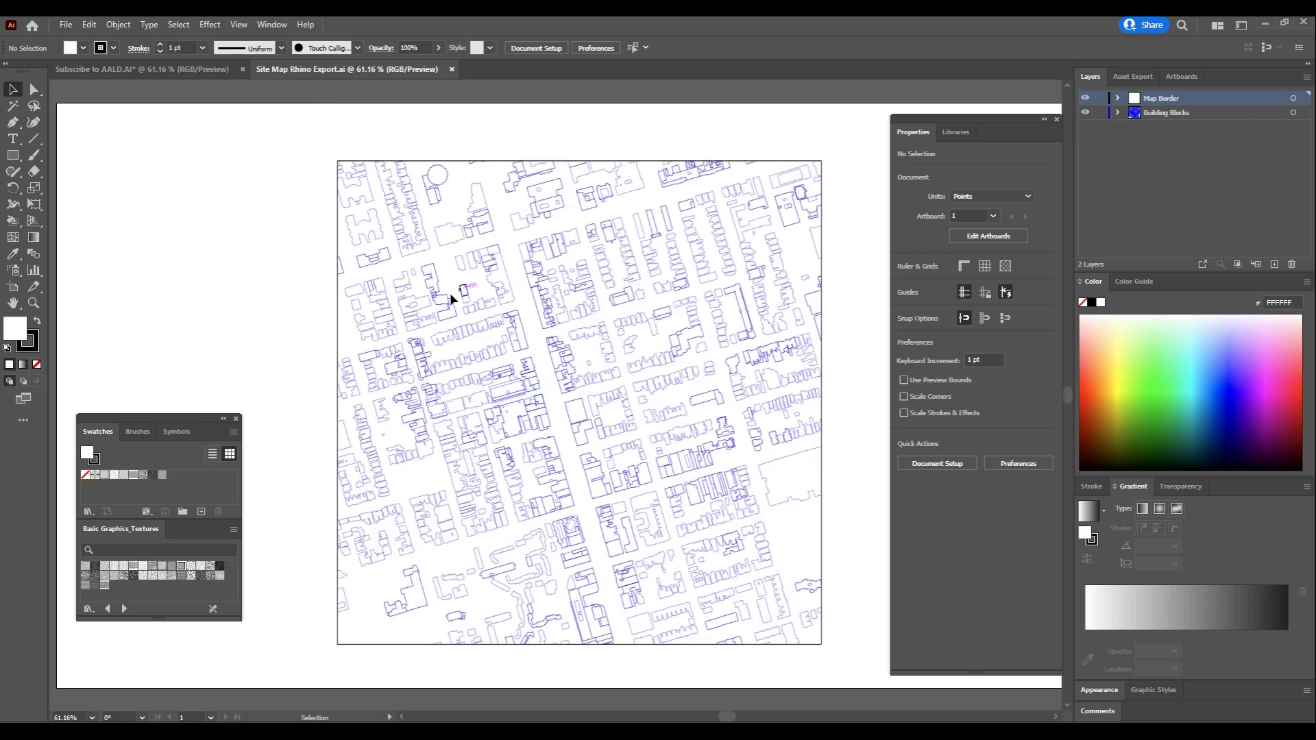
scroll(449, 322, "right", 3)
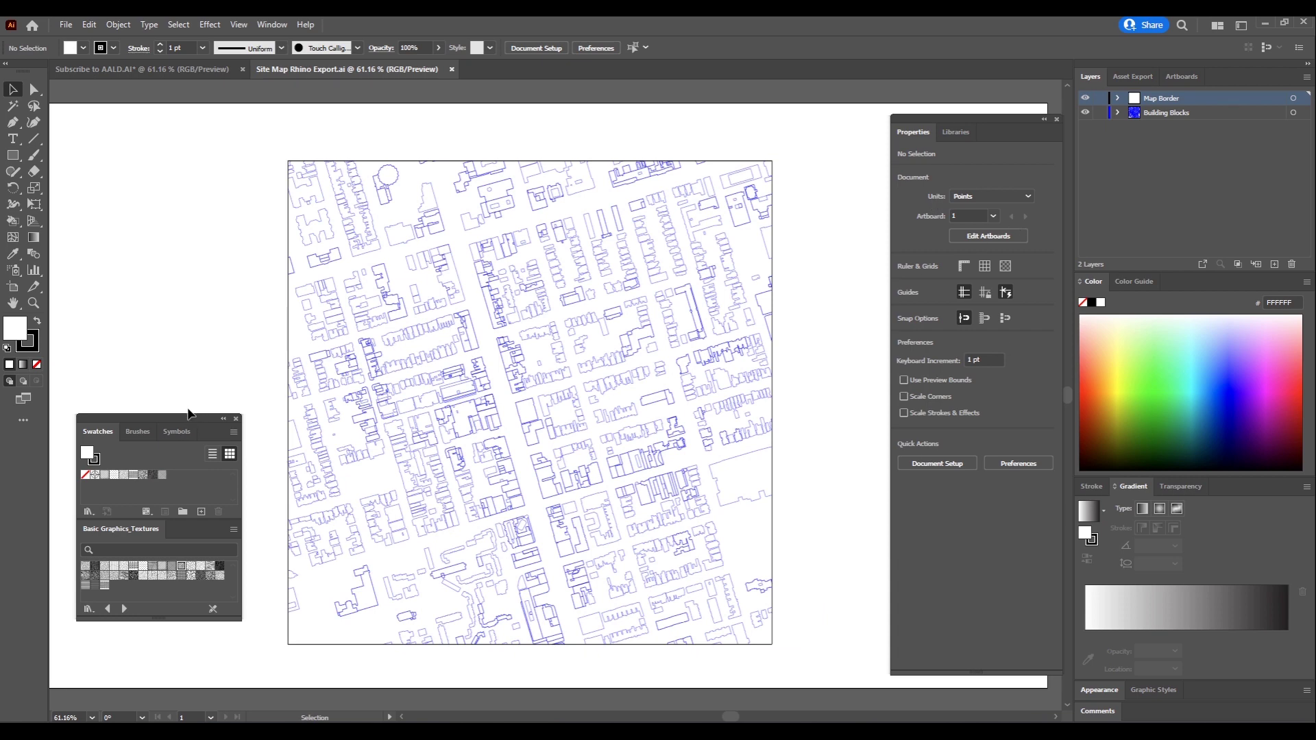
left_click(155, 73)
left_click(365, 71)
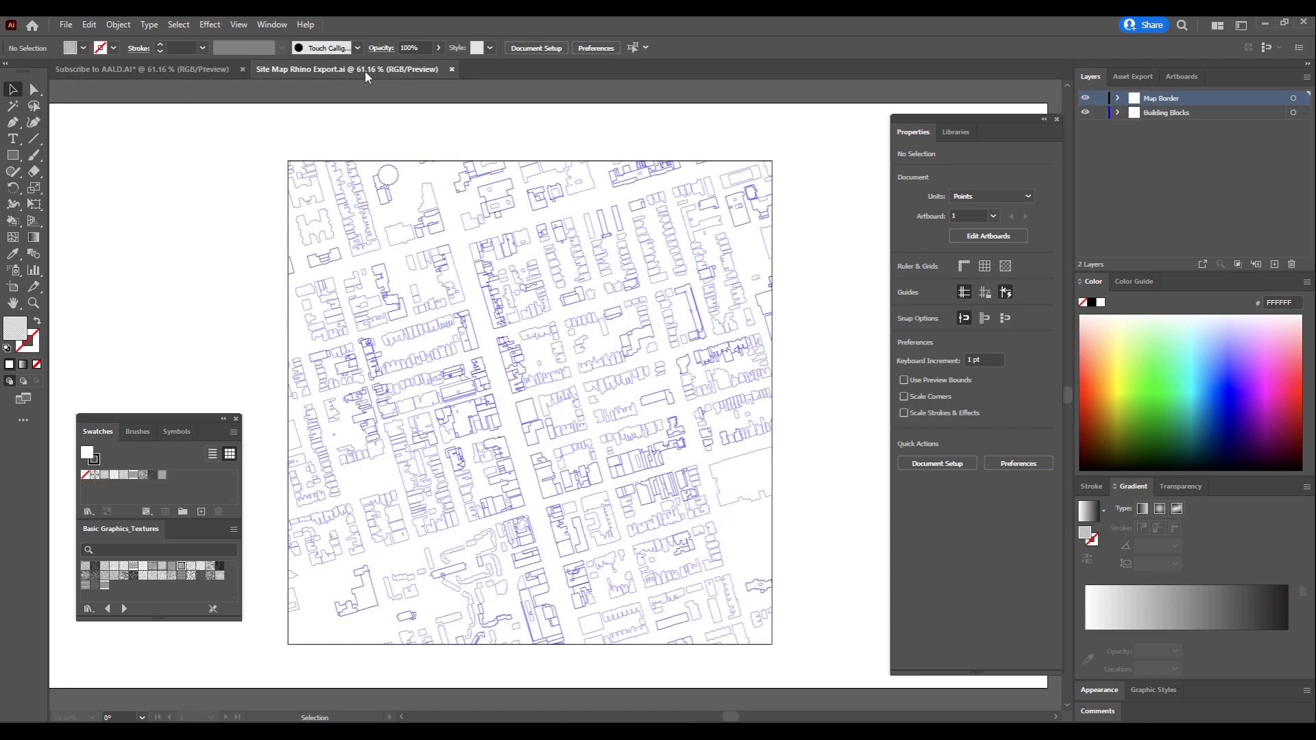
left_click(133, 75)
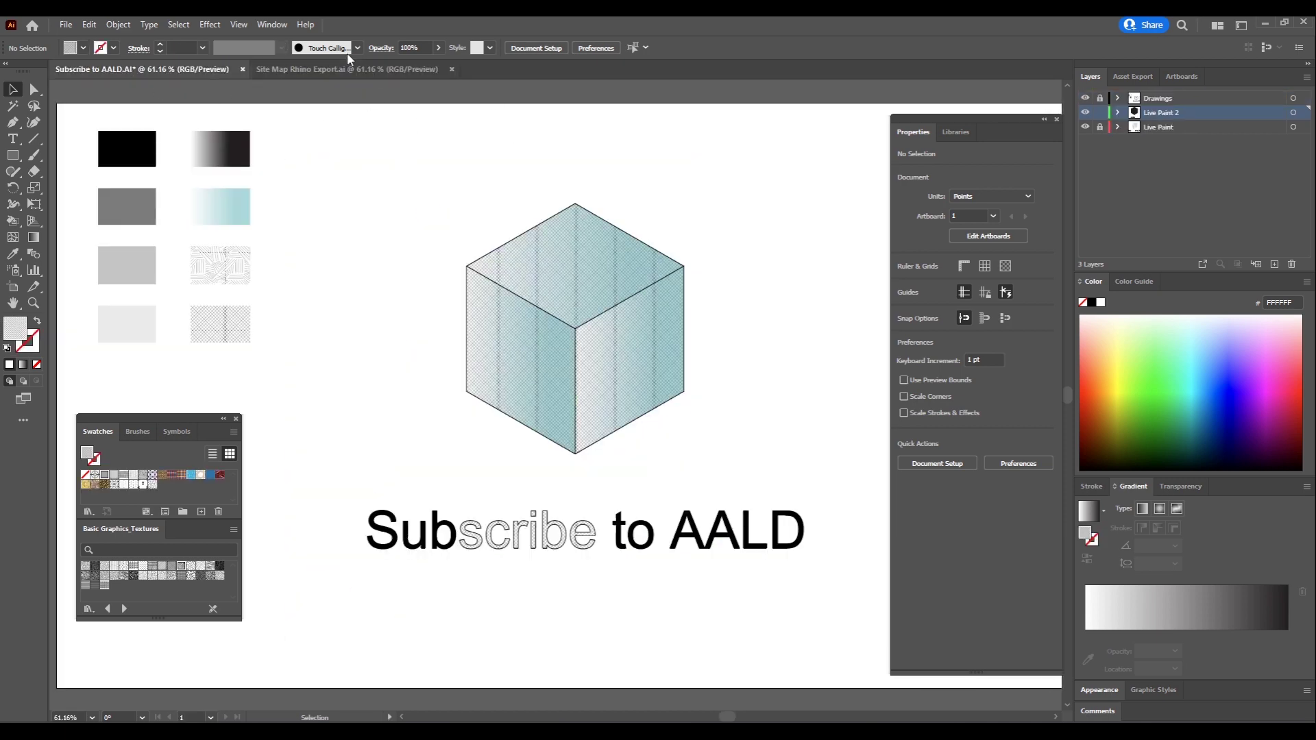
left_click(399, 71)
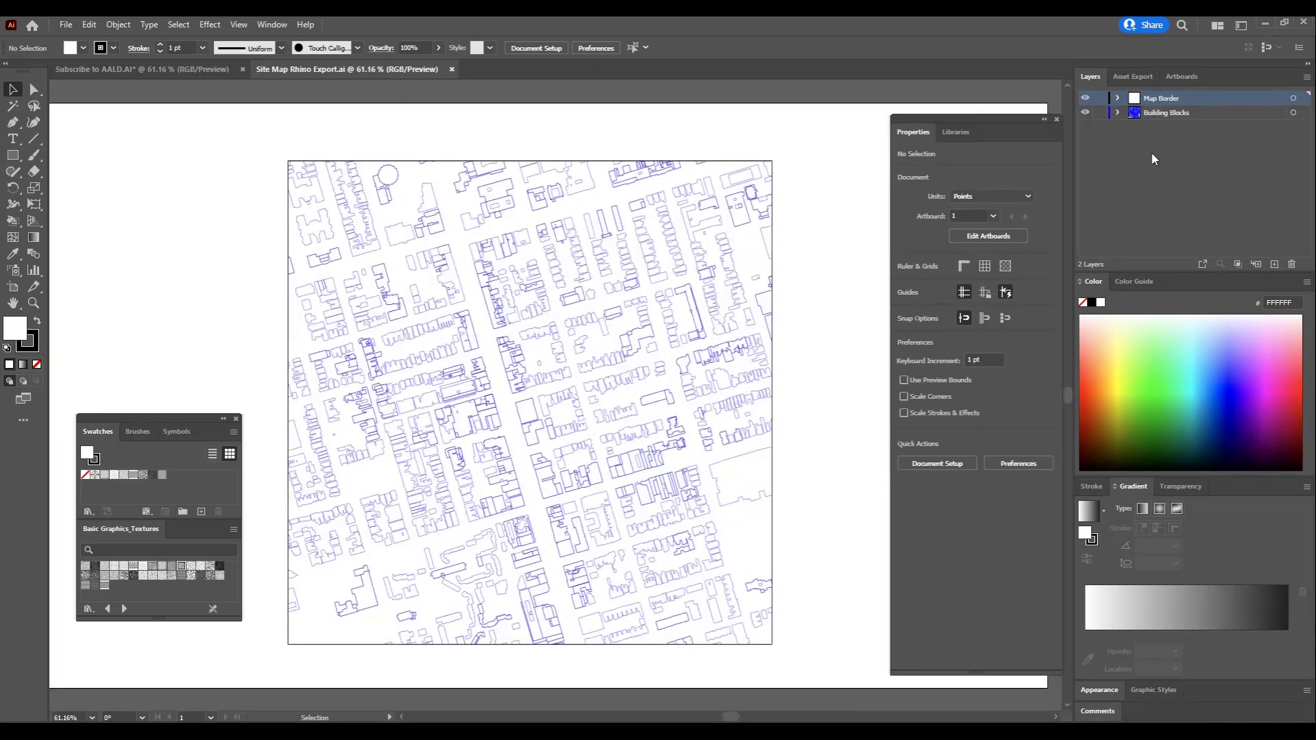
Step: Marquee-select all the paths in the site map
left_click_drag(274, 133, 788, 670)
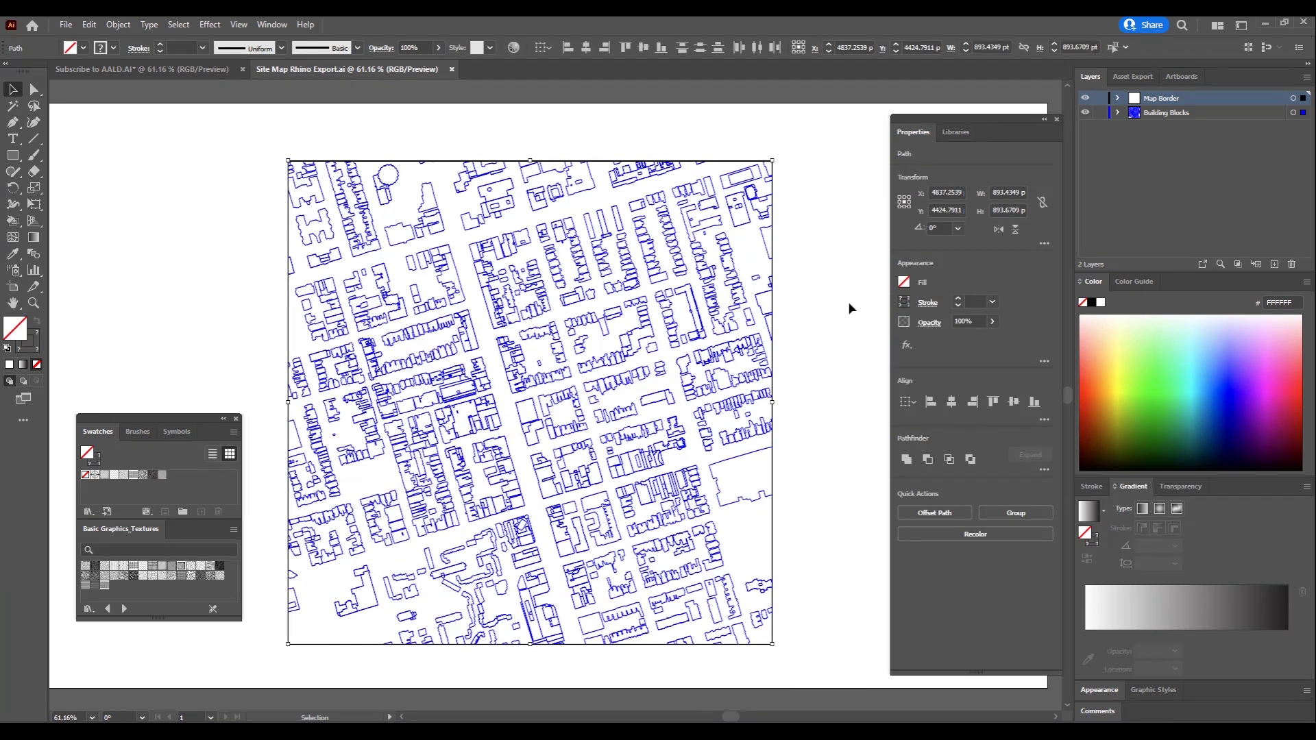
left_click(813, 341)
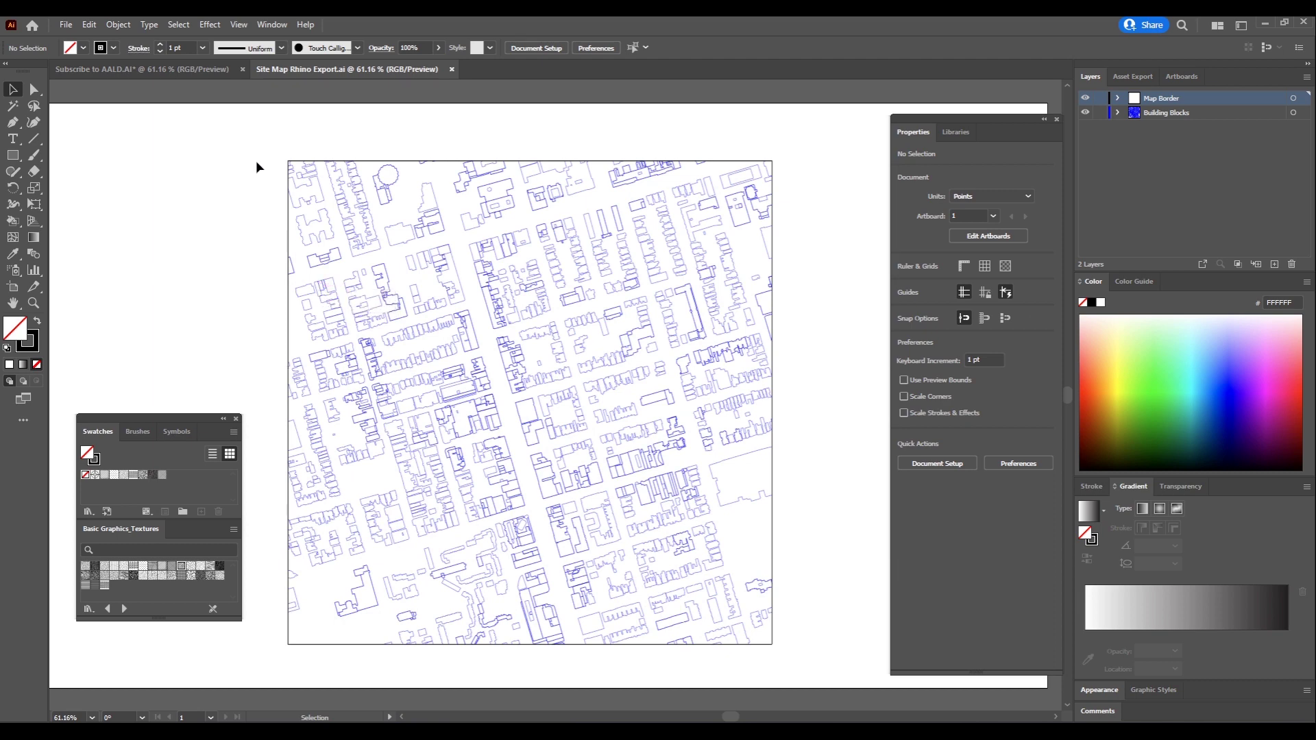
left_click_drag(266, 140, 856, 655)
left_click(775, 346)
left_click_drag(261, 129, 811, 658)
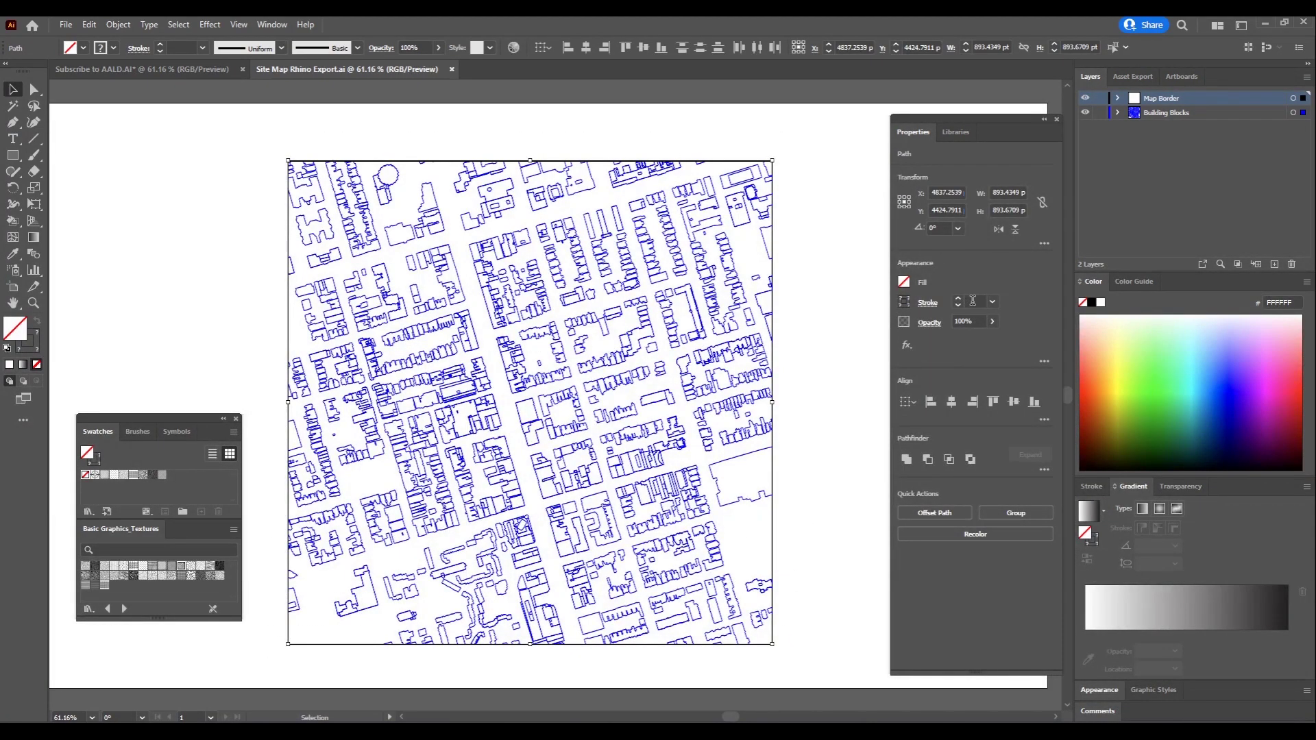
Step: Give the selected map paths a 0.5 pt black stroke
left_click(973, 301)
type("0.5")
key("Return")
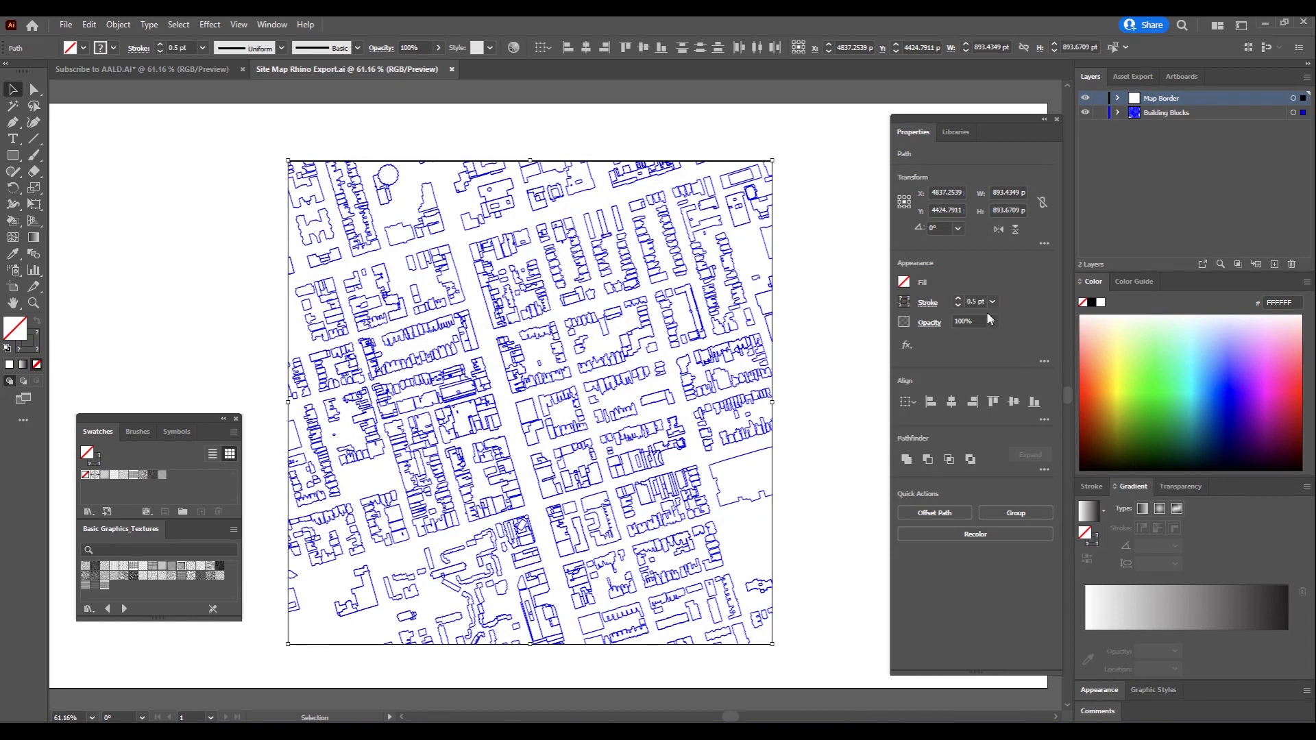
left_click(904, 301)
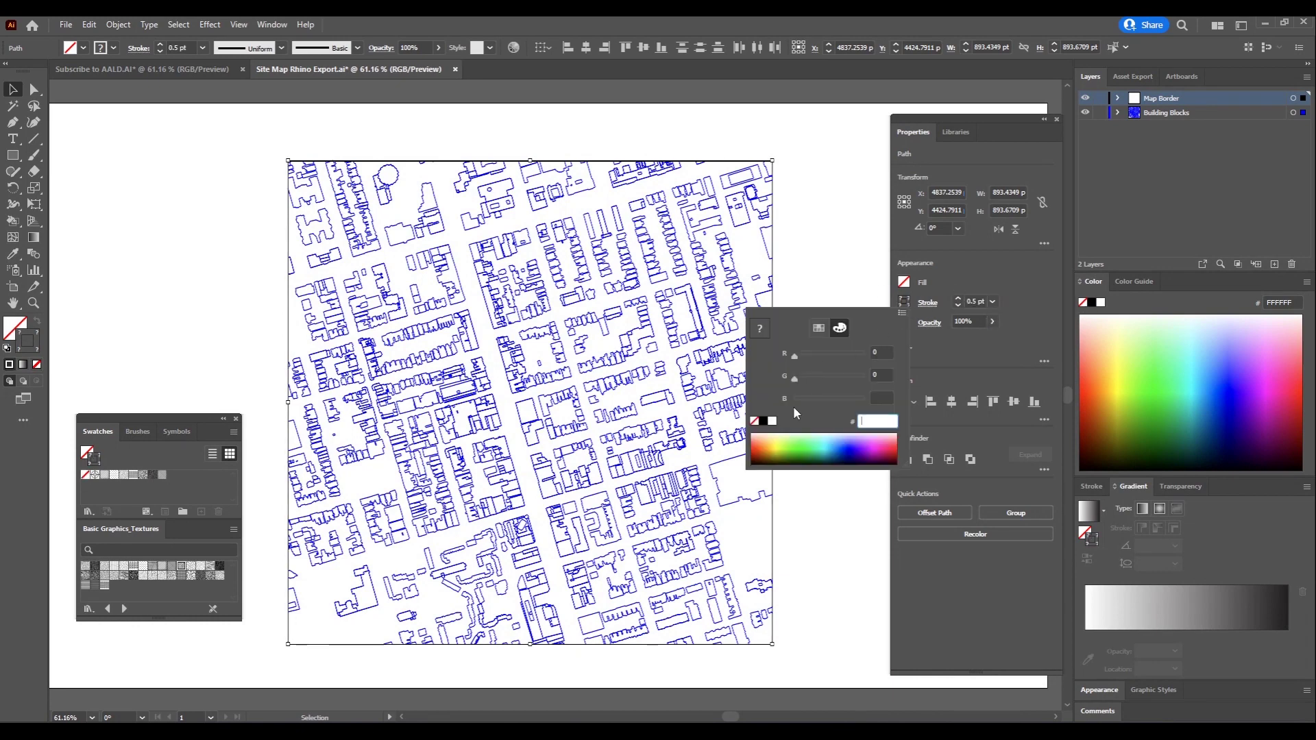
left_click(764, 420)
left_click(835, 247)
left_click(838, 234)
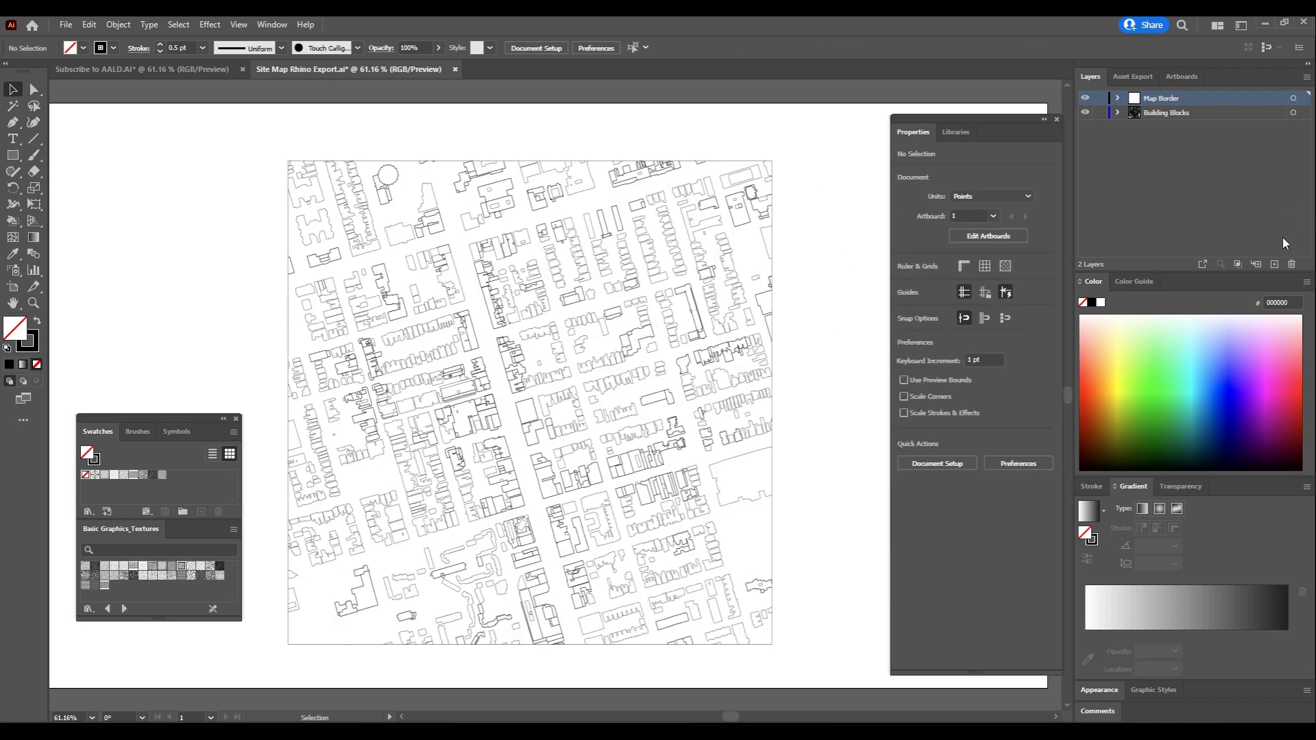
Step: Add a new layer, move it to the bottom and name it Live Paint
left_click(1274, 264)
left_click_drag(1158, 96, 1155, 137)
double_click(1157, 128)
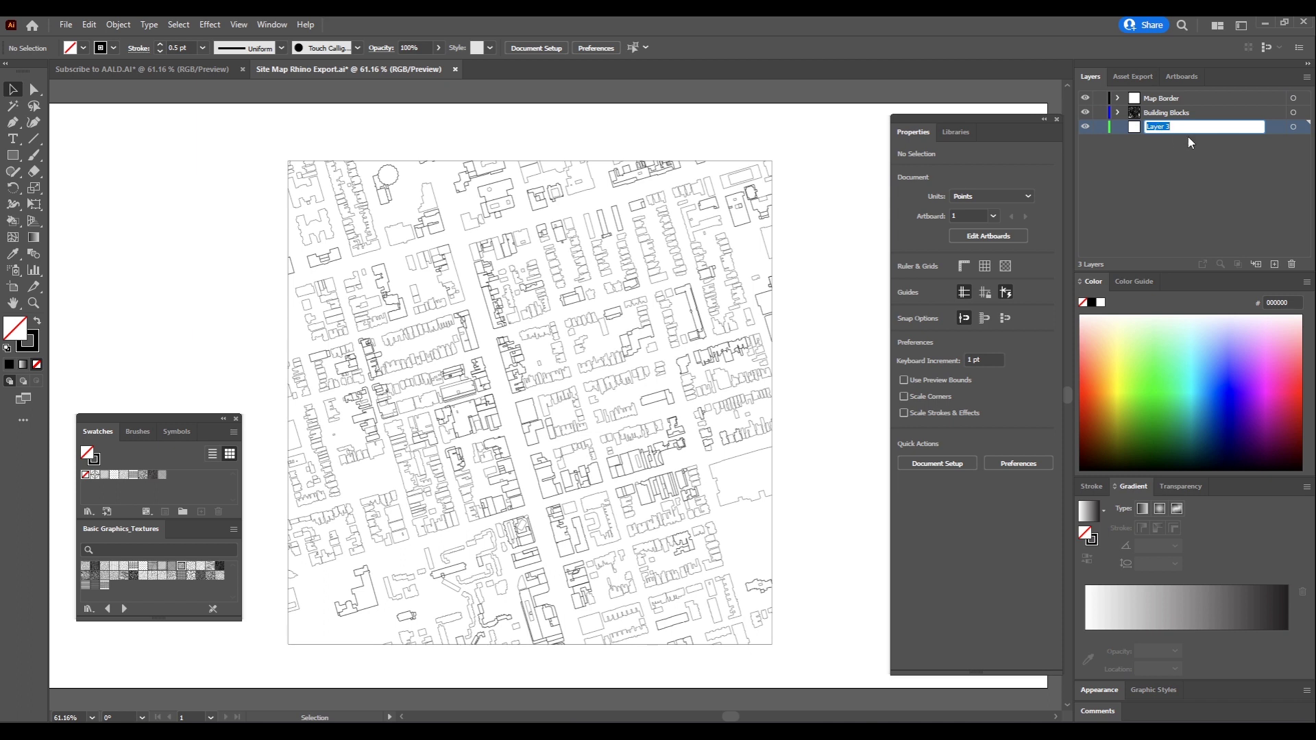
type("Live Paint")
key("Return")
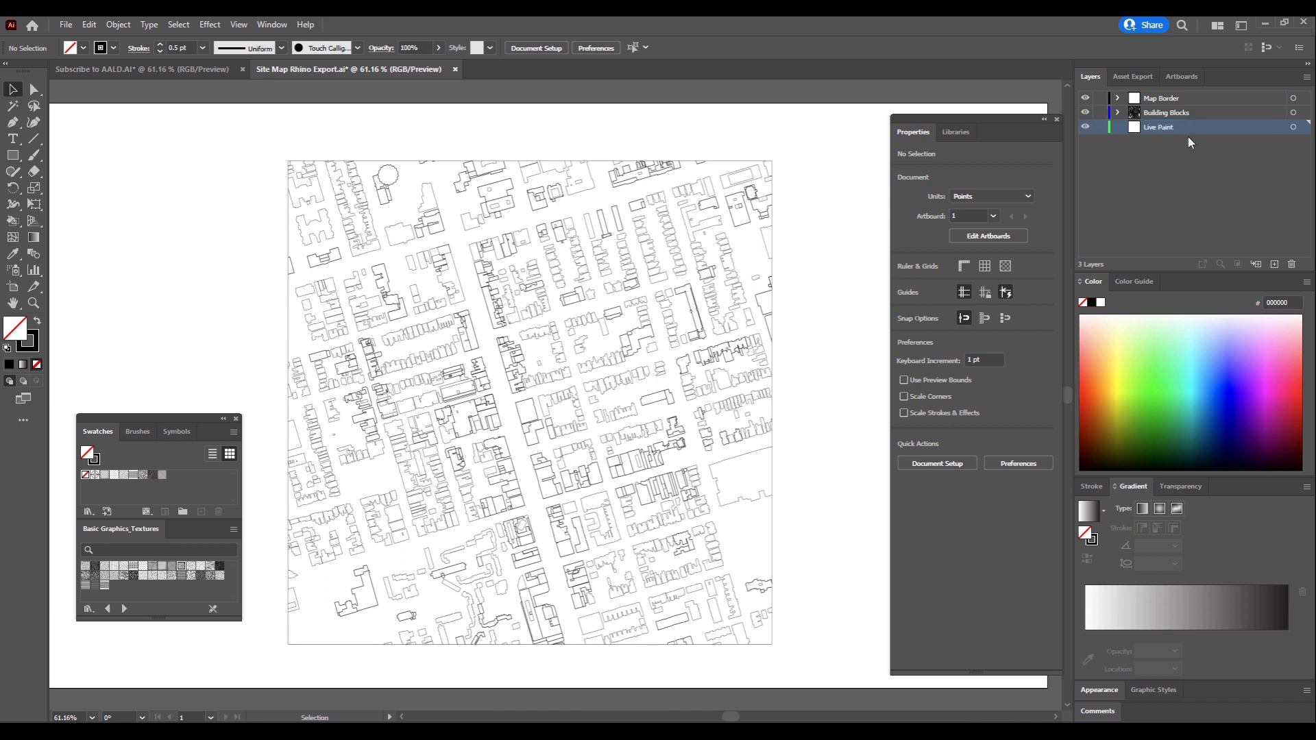
Step: Lock the Map Border layer, activate Live Paint and paste the map paths in place
left_click_drag(257, 134, 824, 673)
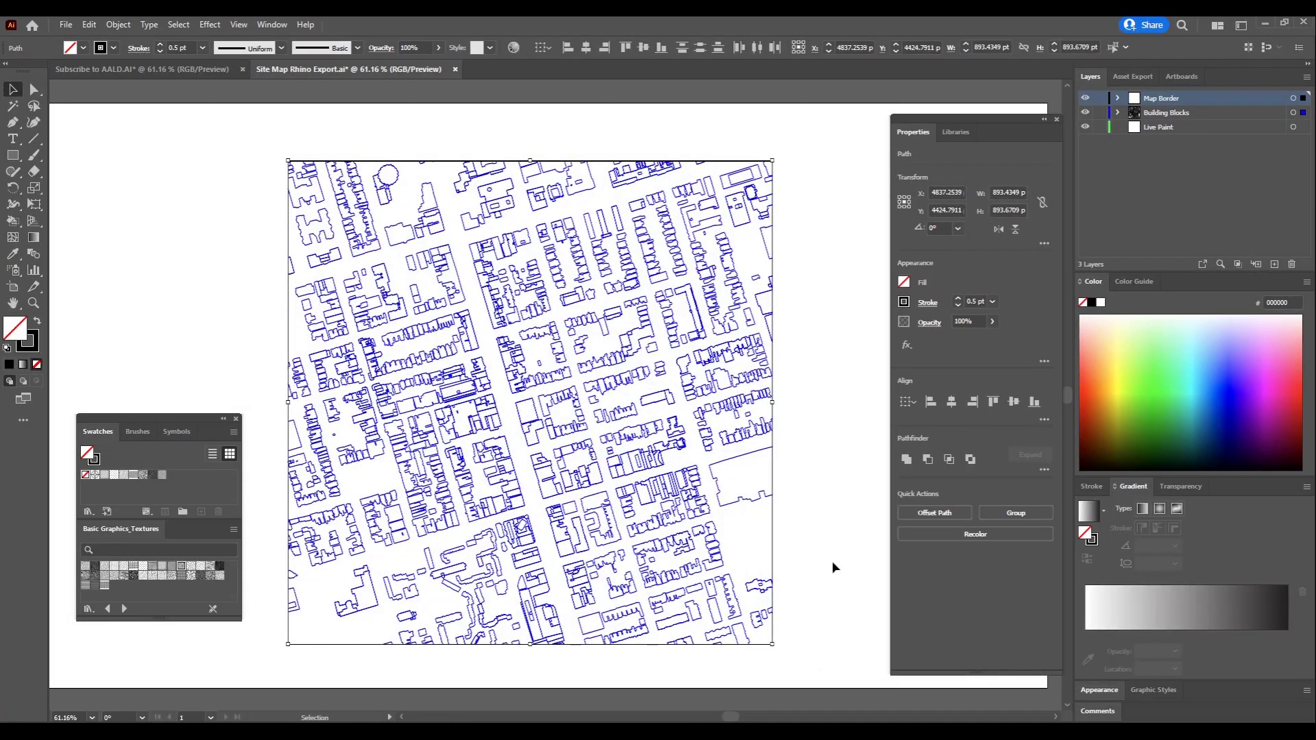
left_click(848, 515)
left_click(1100, 98)
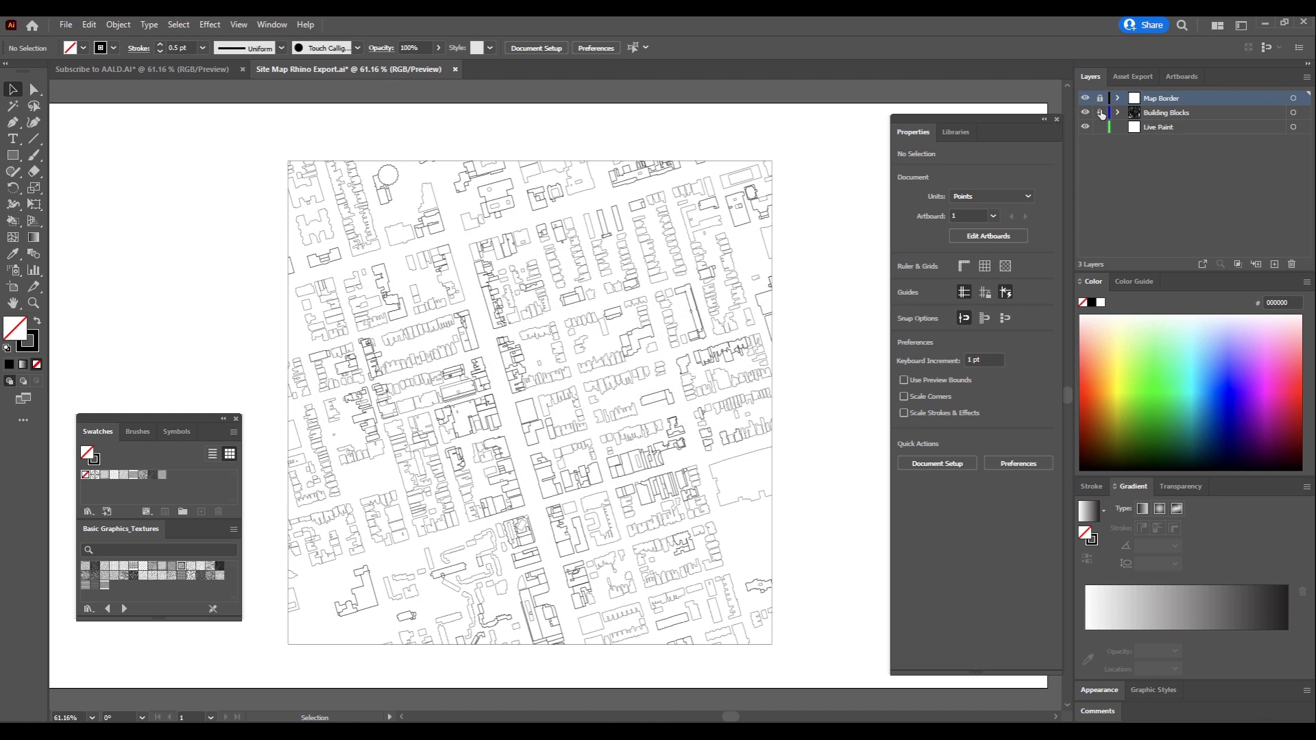
left_click(1170, 128)
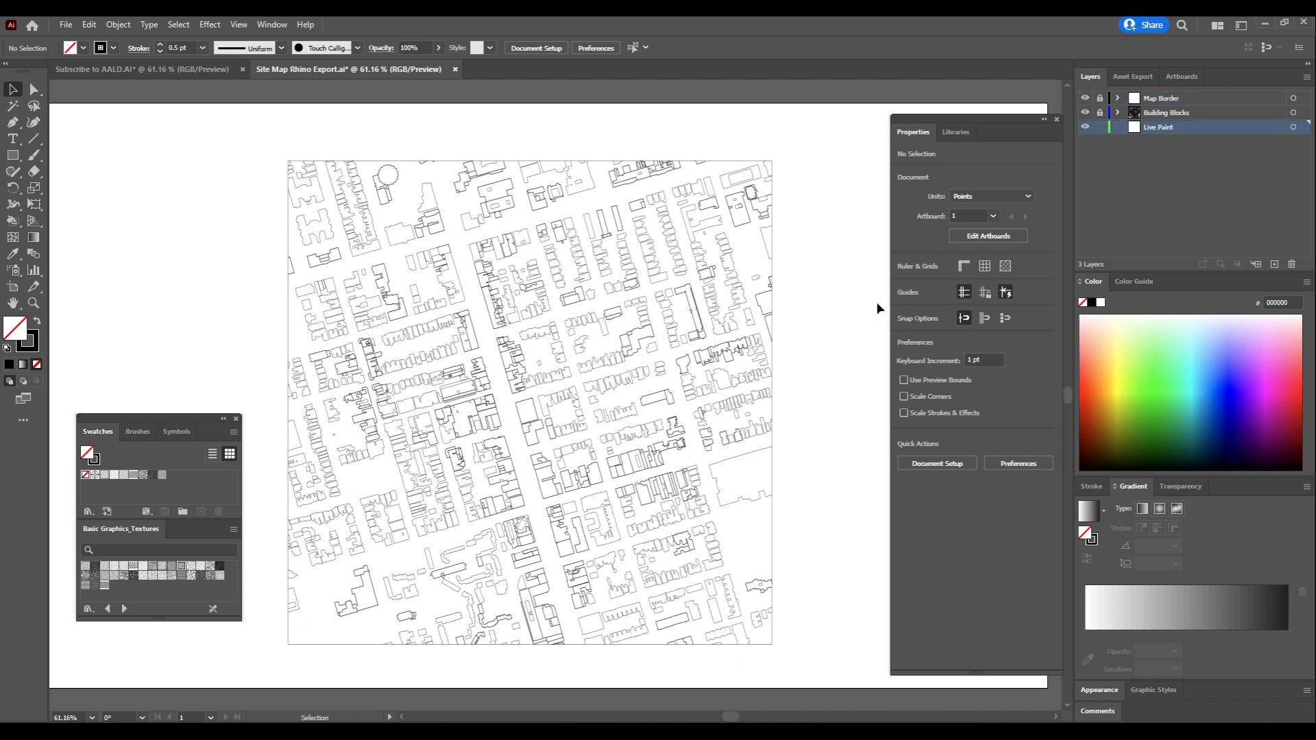
key("ctrl")
key("ctrl+f")
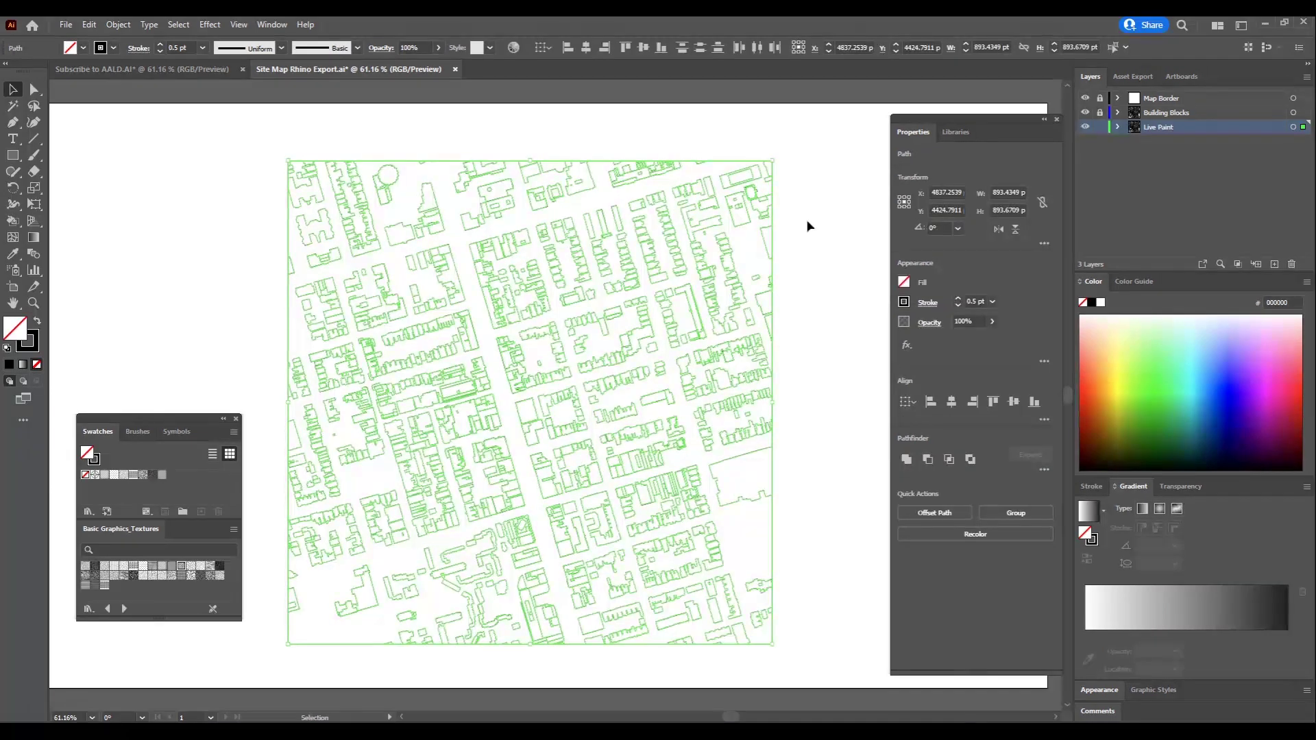
Step: Make the pasted map outlines a Live Paint group, set its stroke to 0 pt, then deselect
left_click(118, 26)
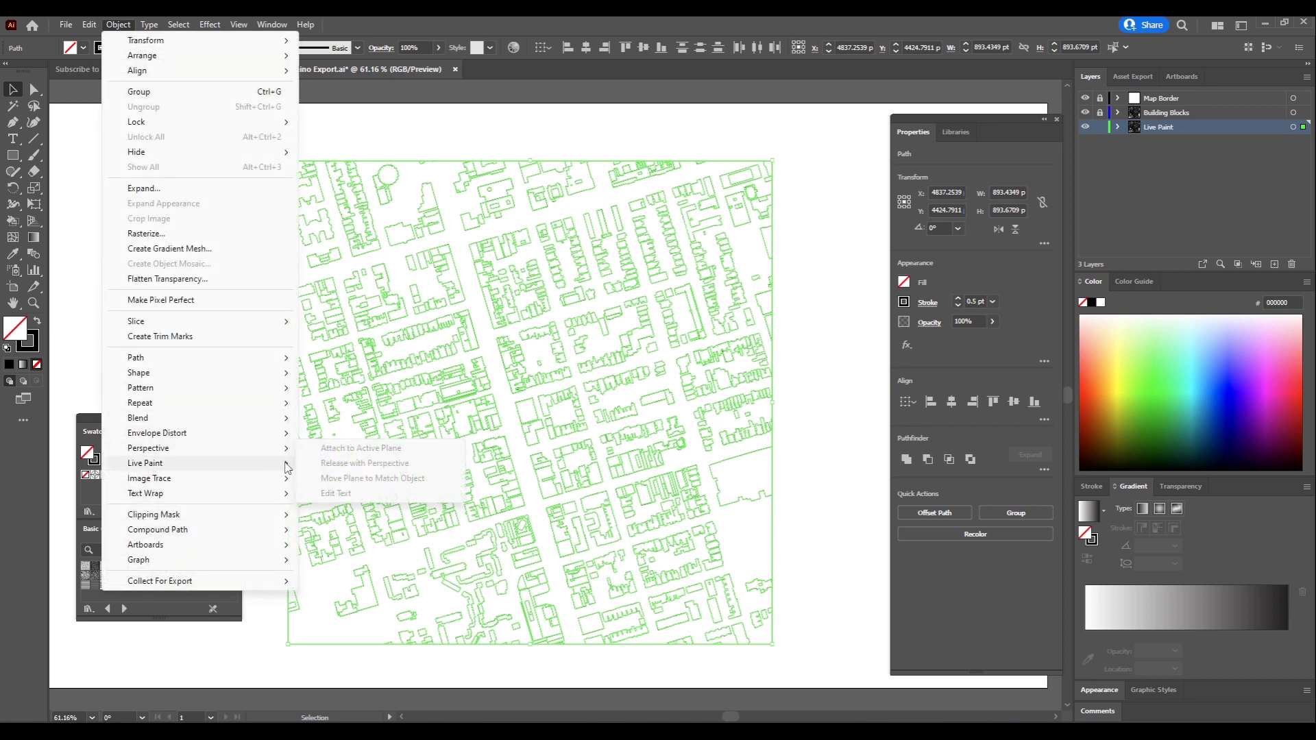
mouse_move(287, 467)
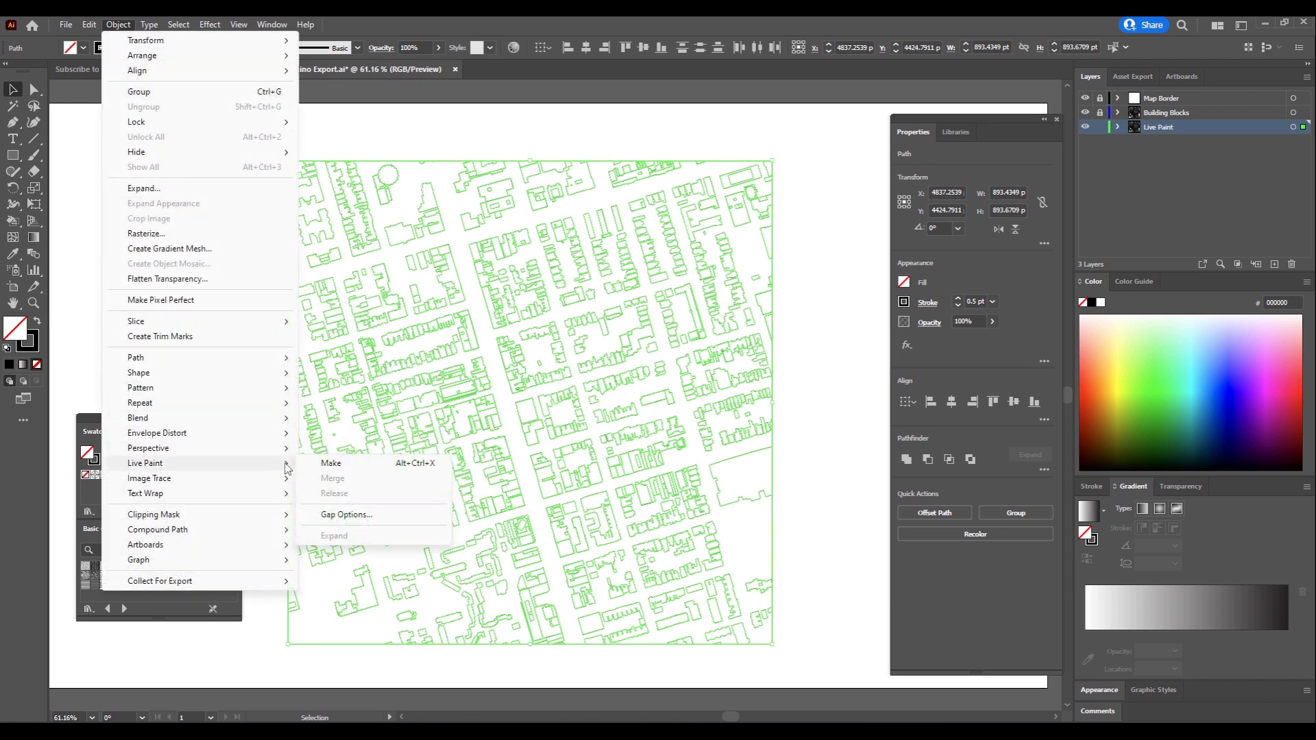
left_click(330, 464)
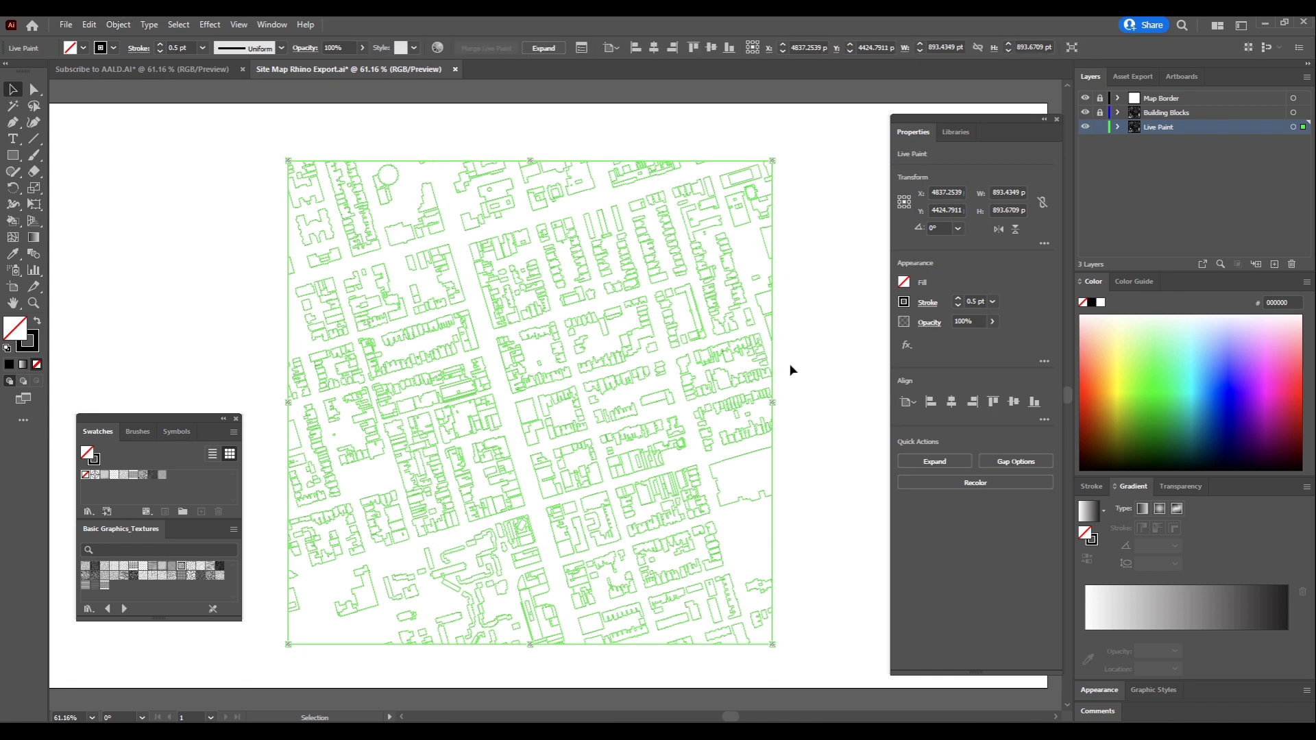
double_click(972, 301)
type("0")
key("Return")
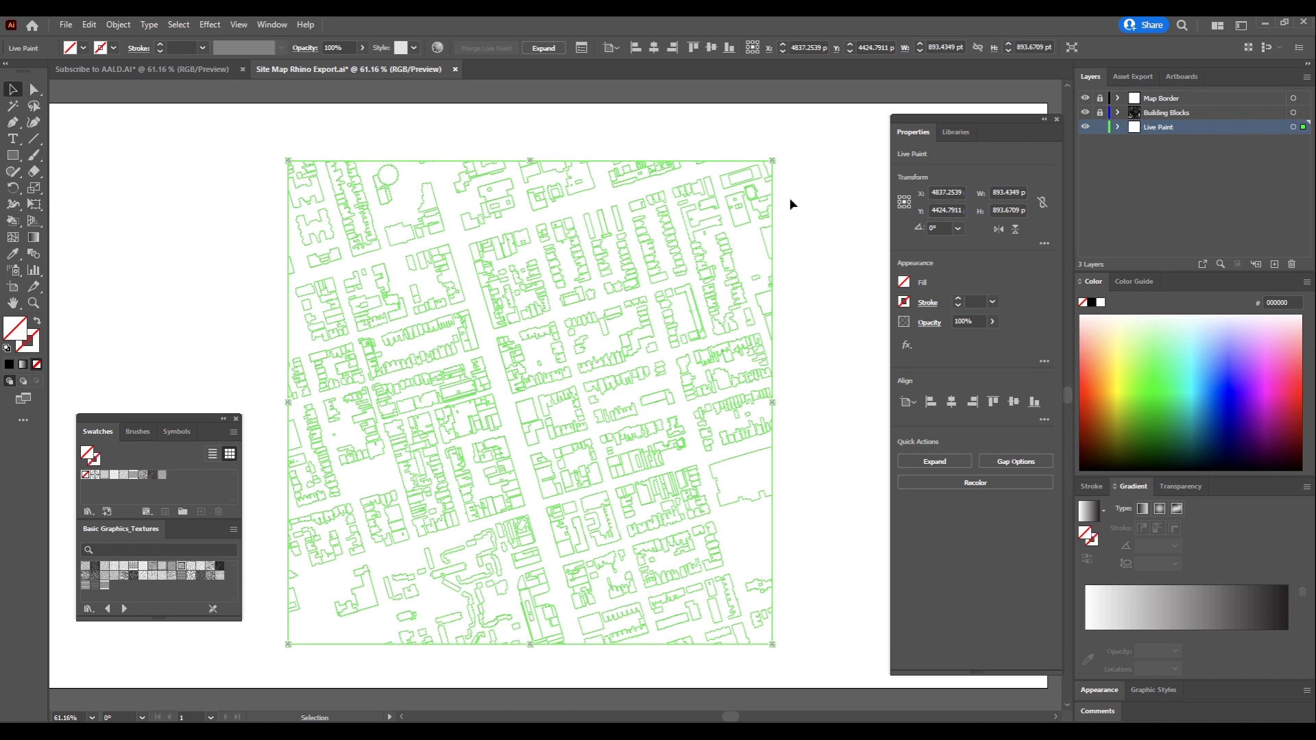
left_click(815, 245)
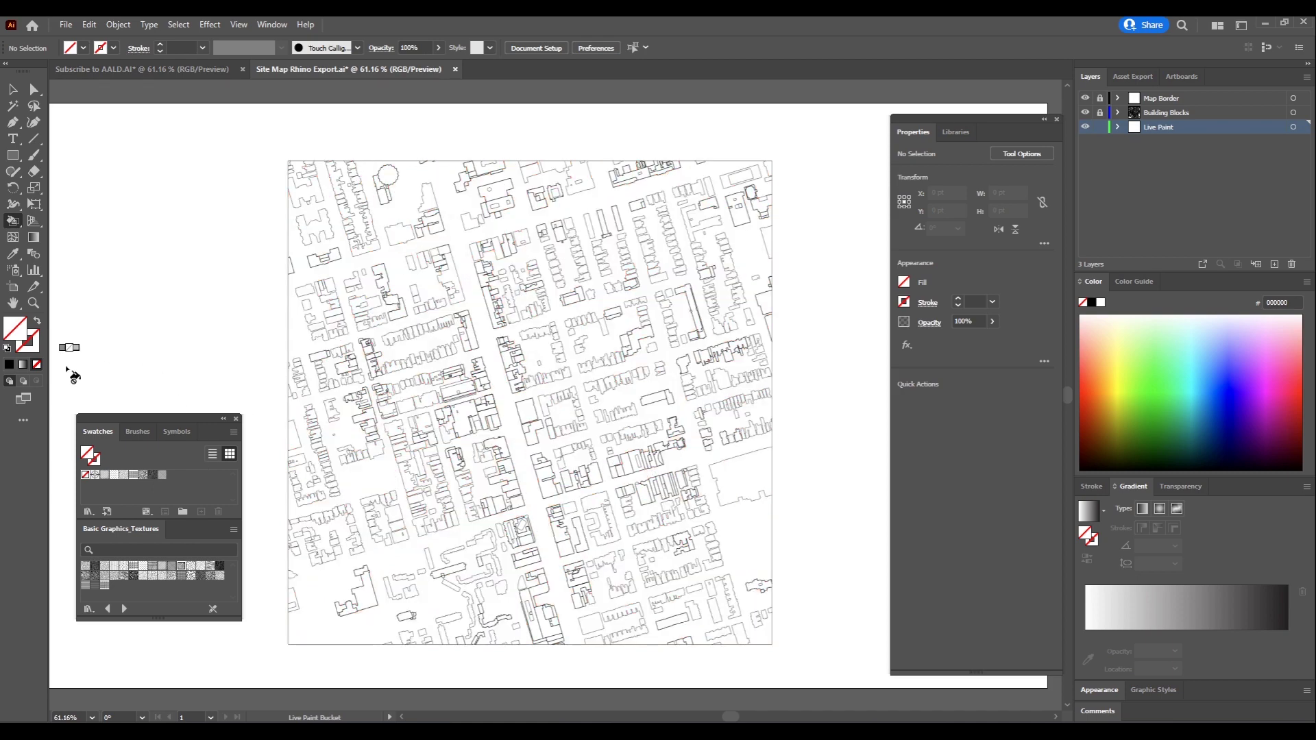
Step: Set the fill to black and undo an accidental black background fill
left_click(9, 364)
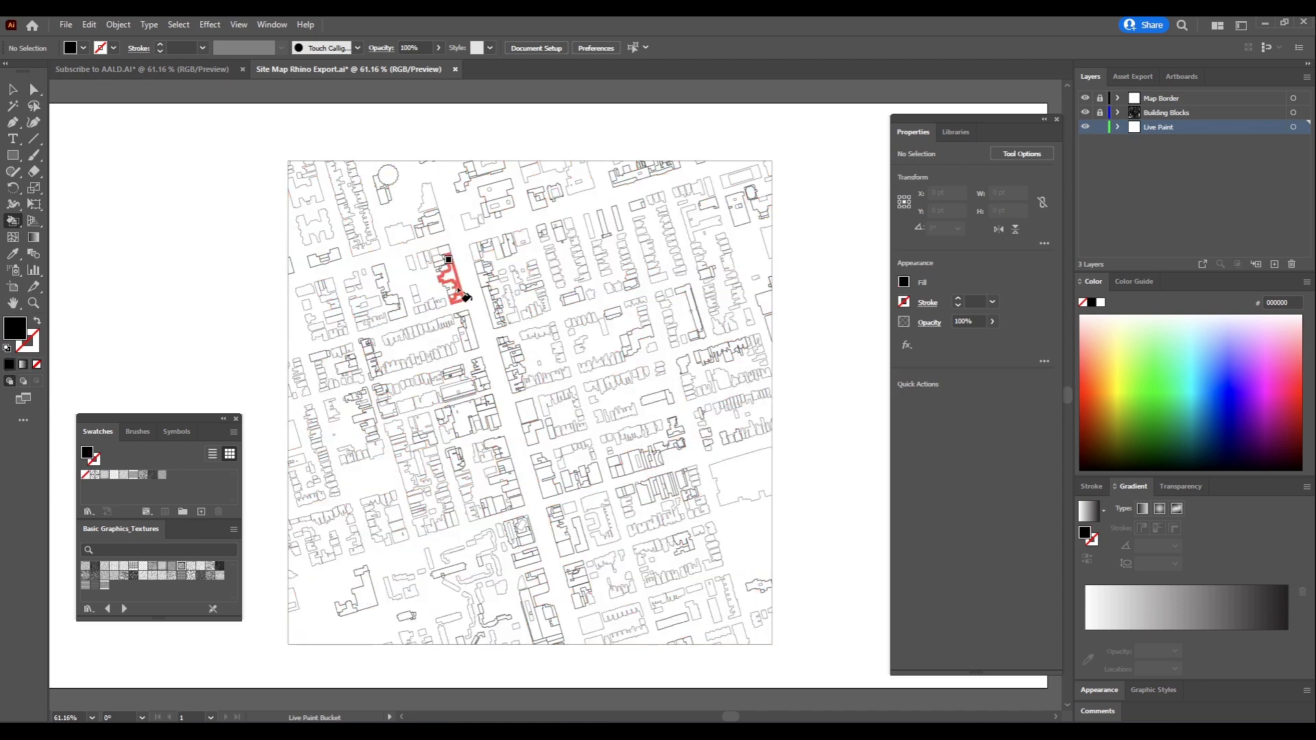
left_click(466, 297)
key("ctrl+z")
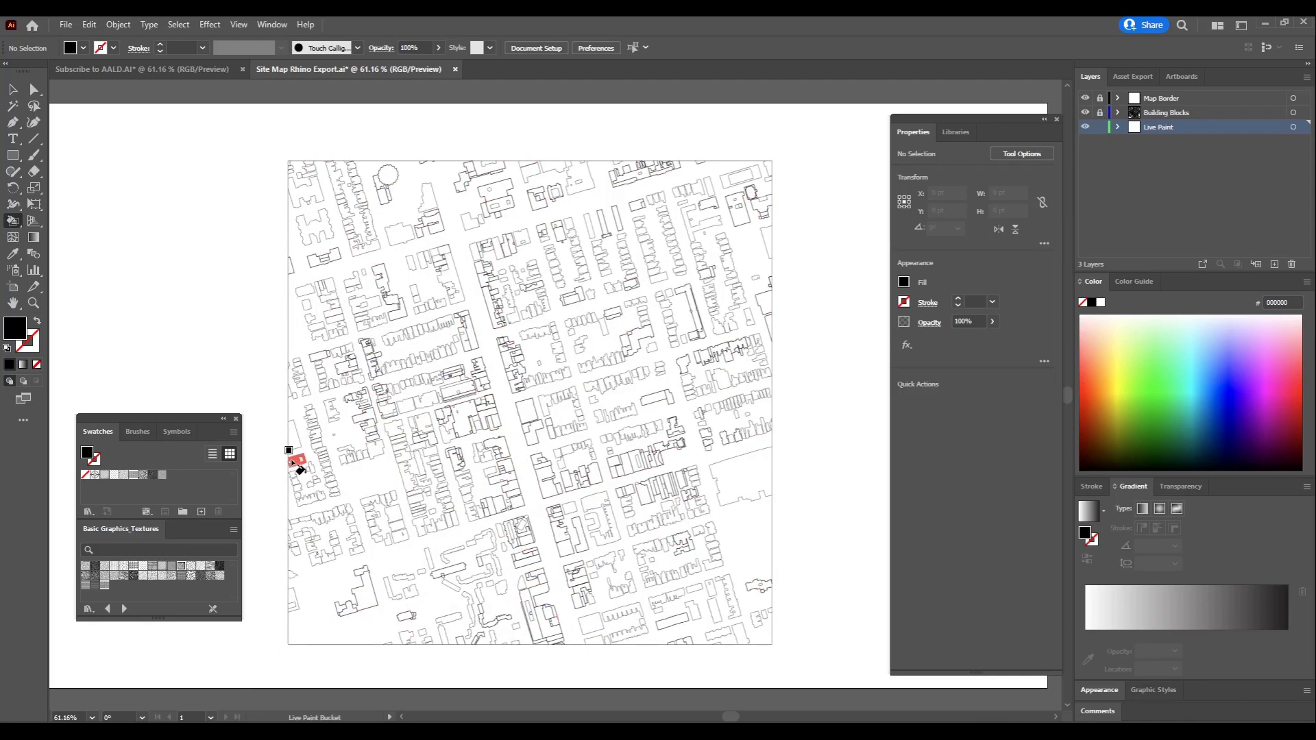
Step: Zoom into the map centre and fill two central buildings solid black
key("ctrl")
scroll(293, 464, "up", 3)
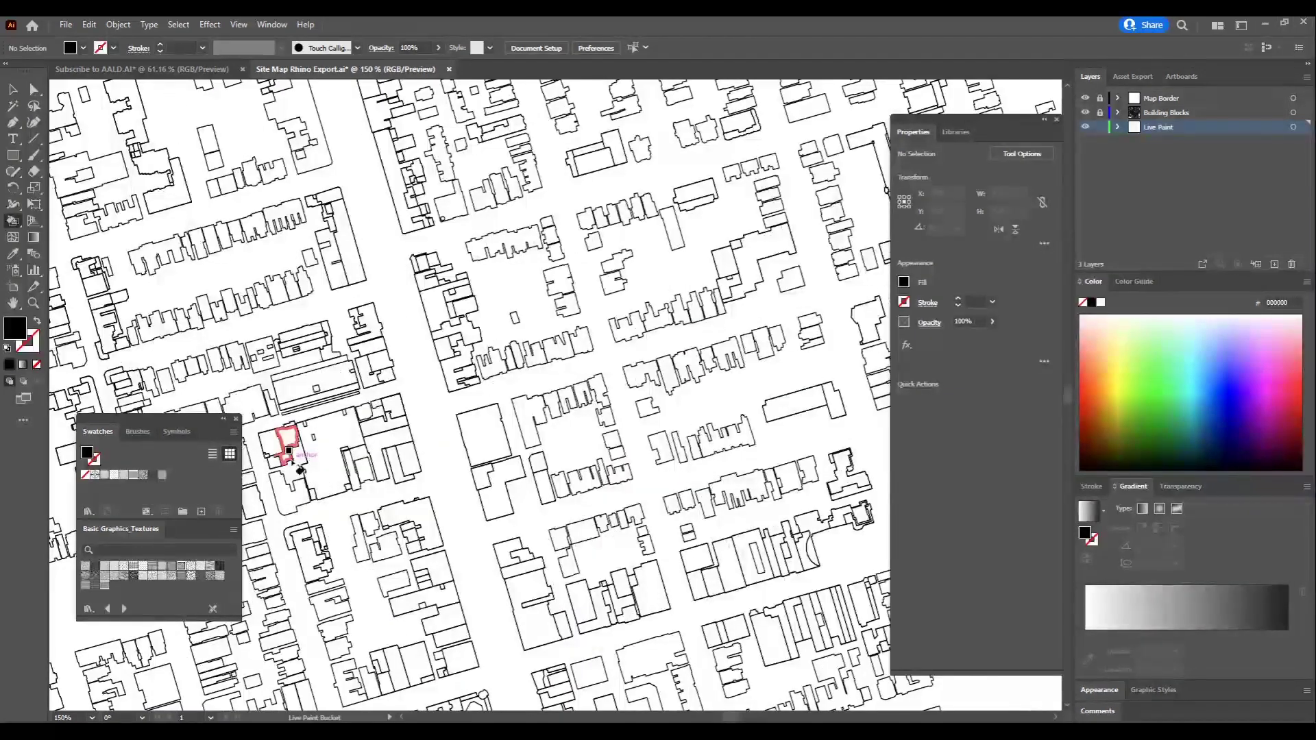
left_click_drag(549, 402, 757, 355)
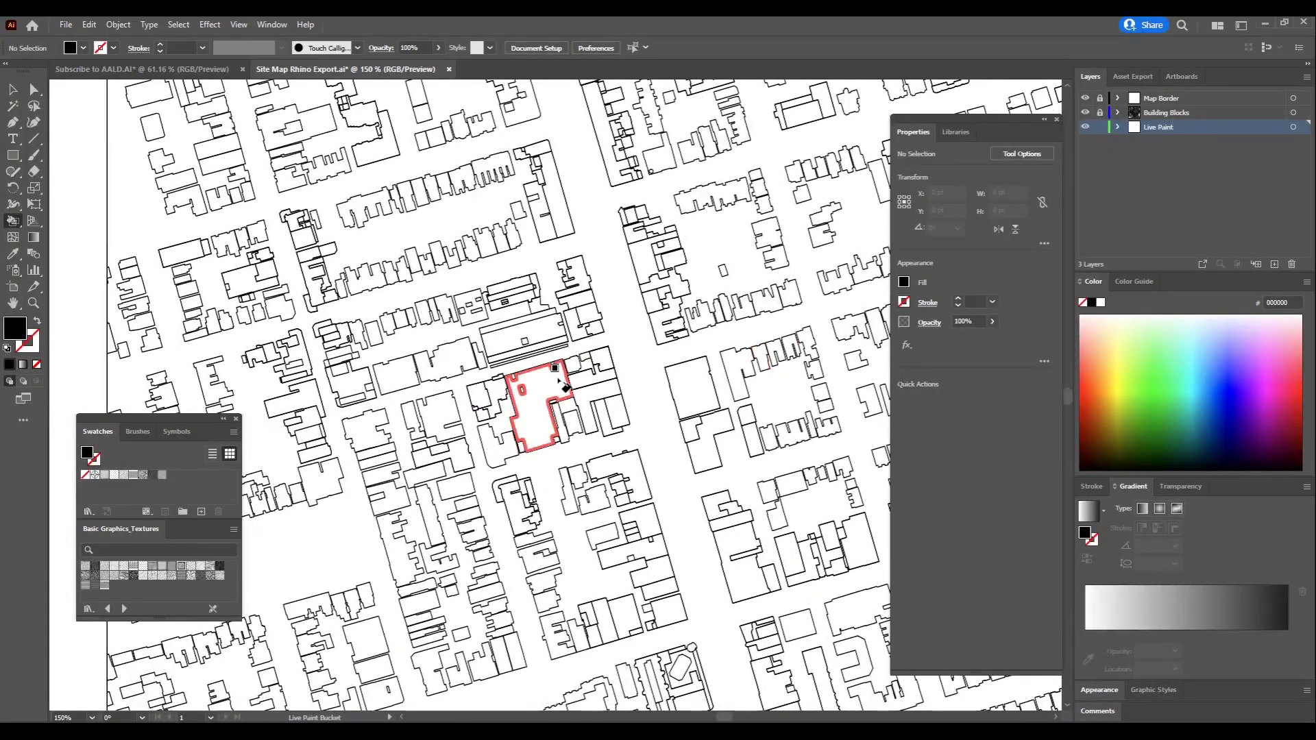
left_click(521, 389)
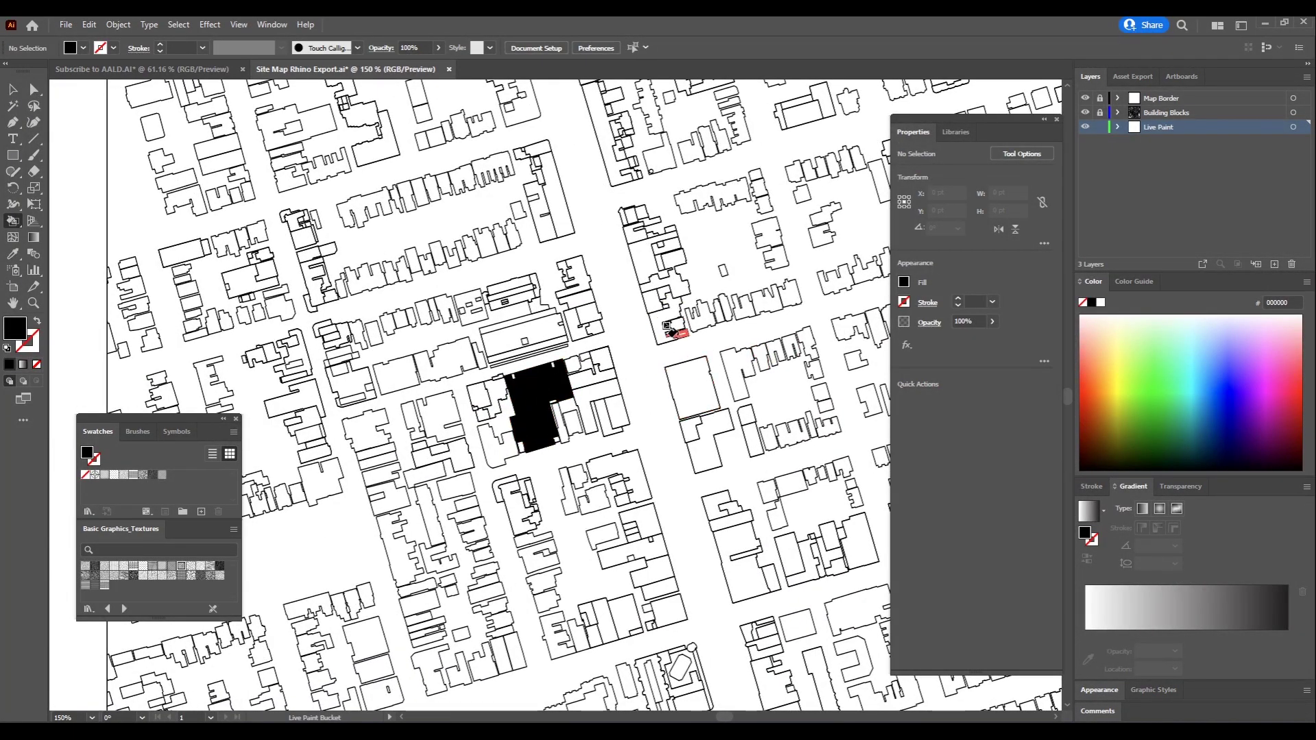
left_click(672, 330)
left_click(668, 312)
scroll(572, 350, "up", 5)
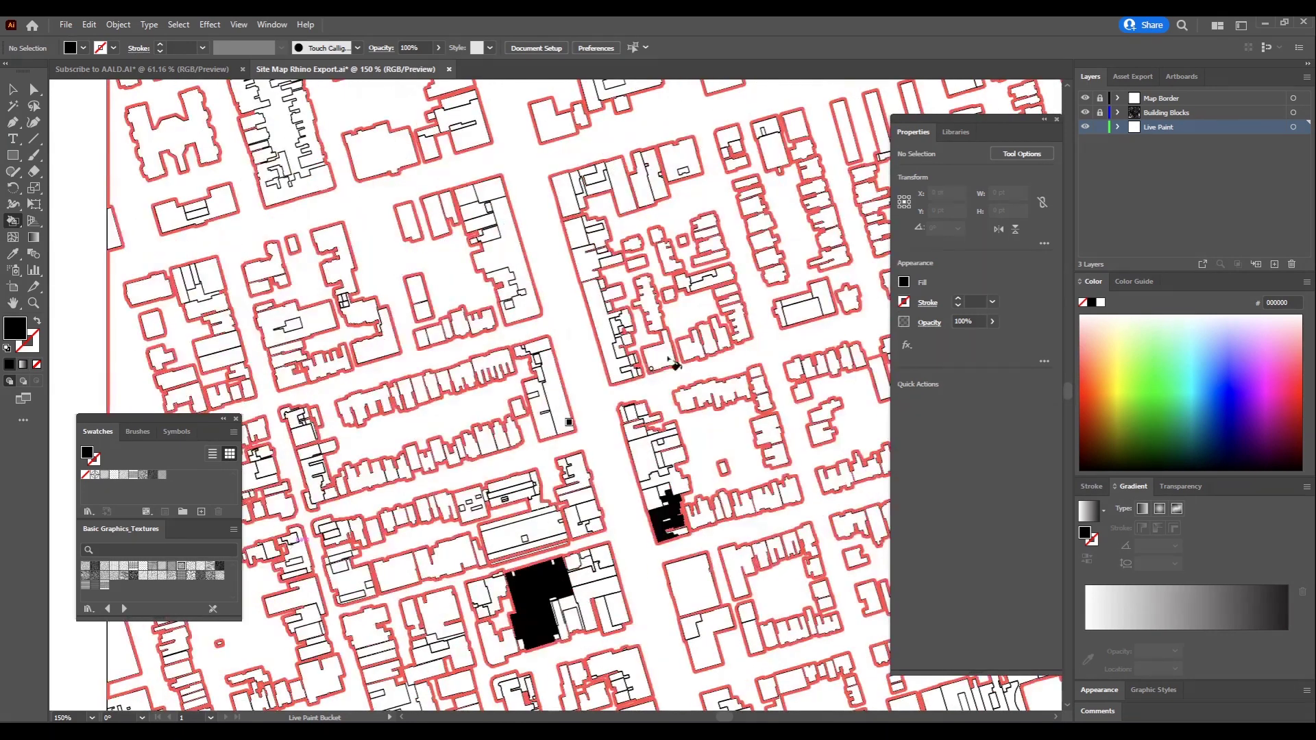
key("ctrl")
scroll(573, 370, "right", 1)
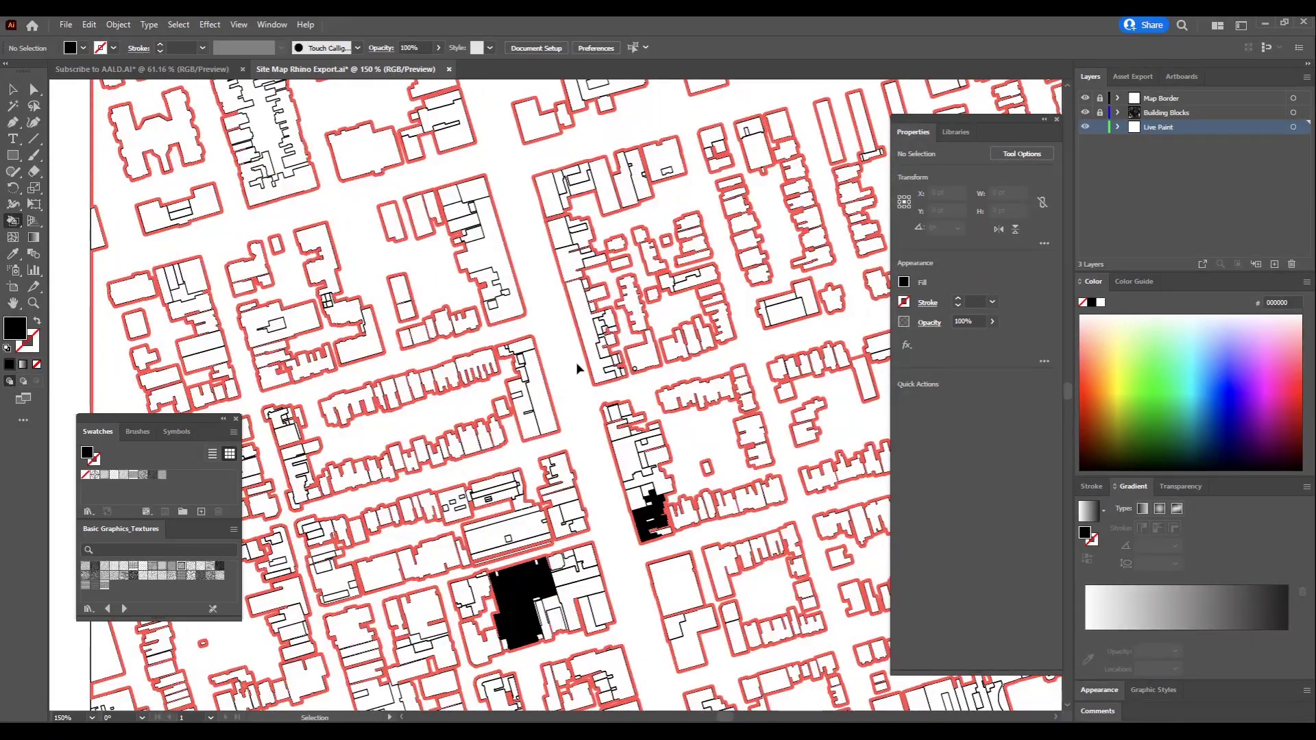
scroll(576, 369, "down", 1)
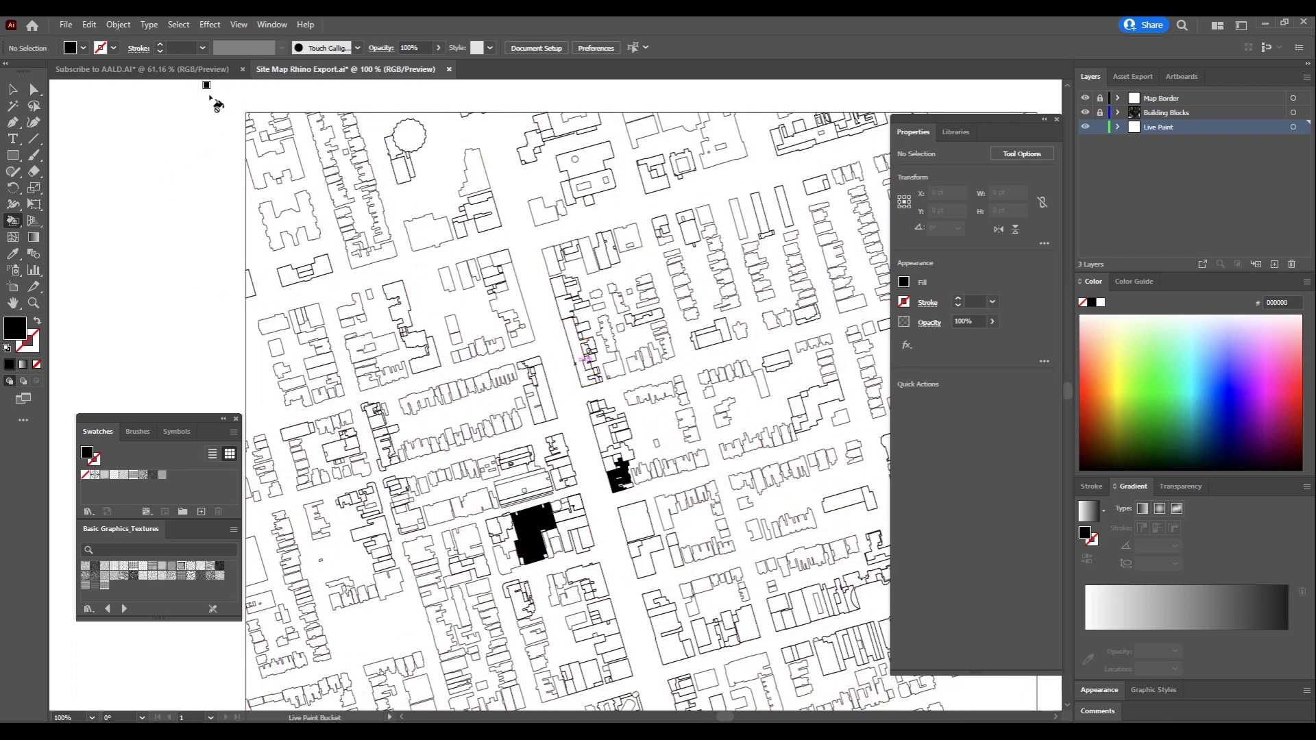
key("ctrl")
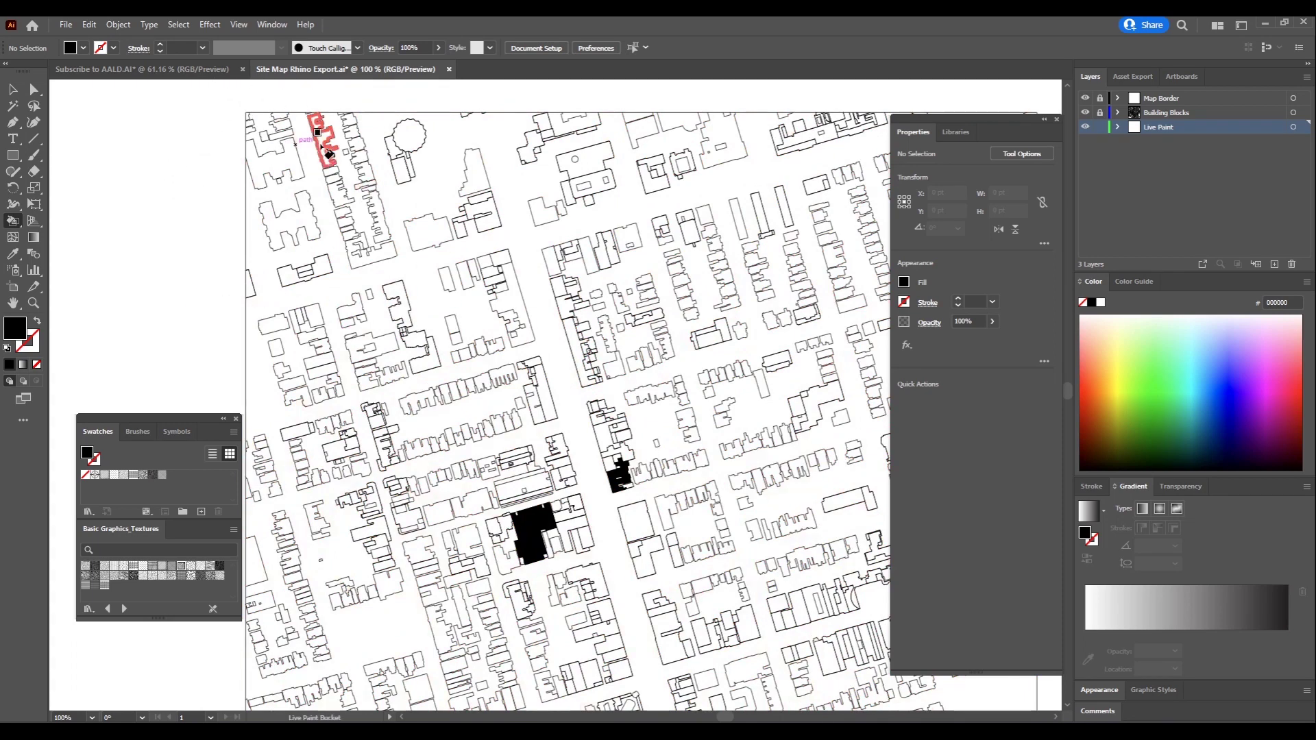
scroll(368, 311, "right", 2)
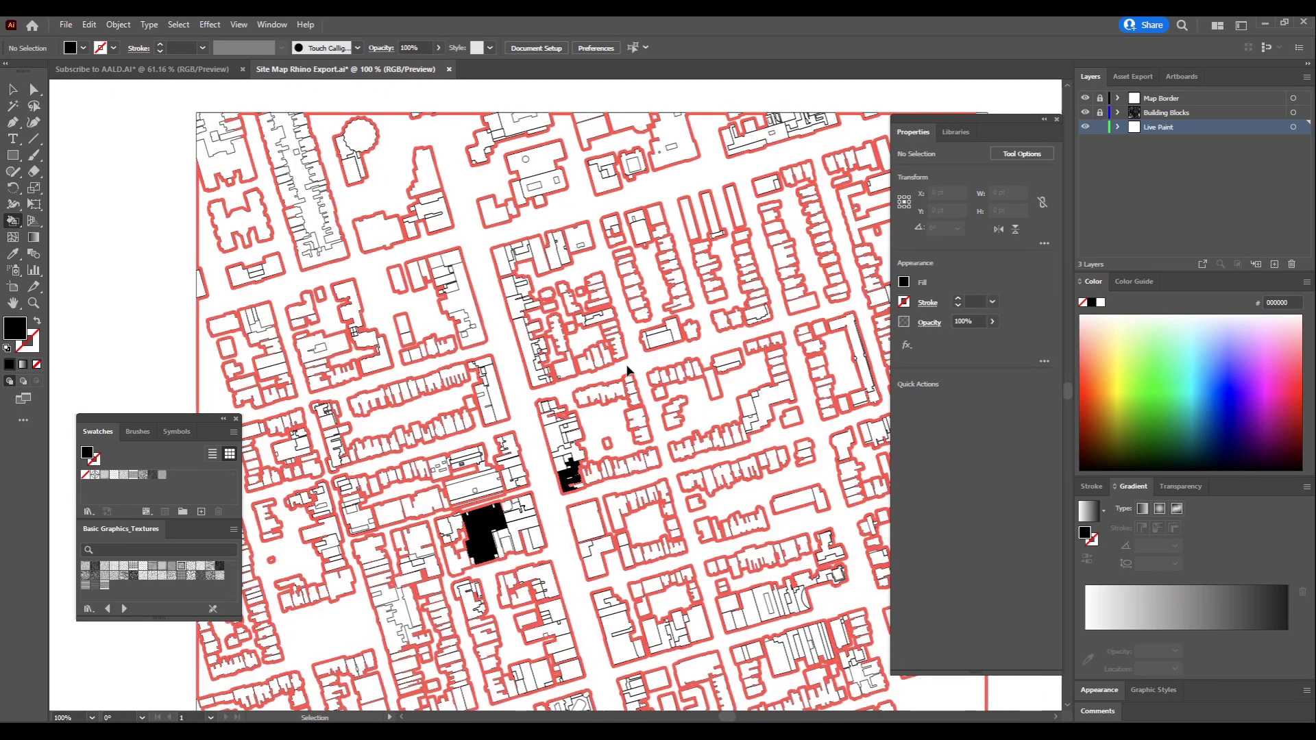
Step: Zoom in, drag-fill the long building's two adjoining faces black, then zoom back out
key("ctrl+plus")
key("ctrl+plus")
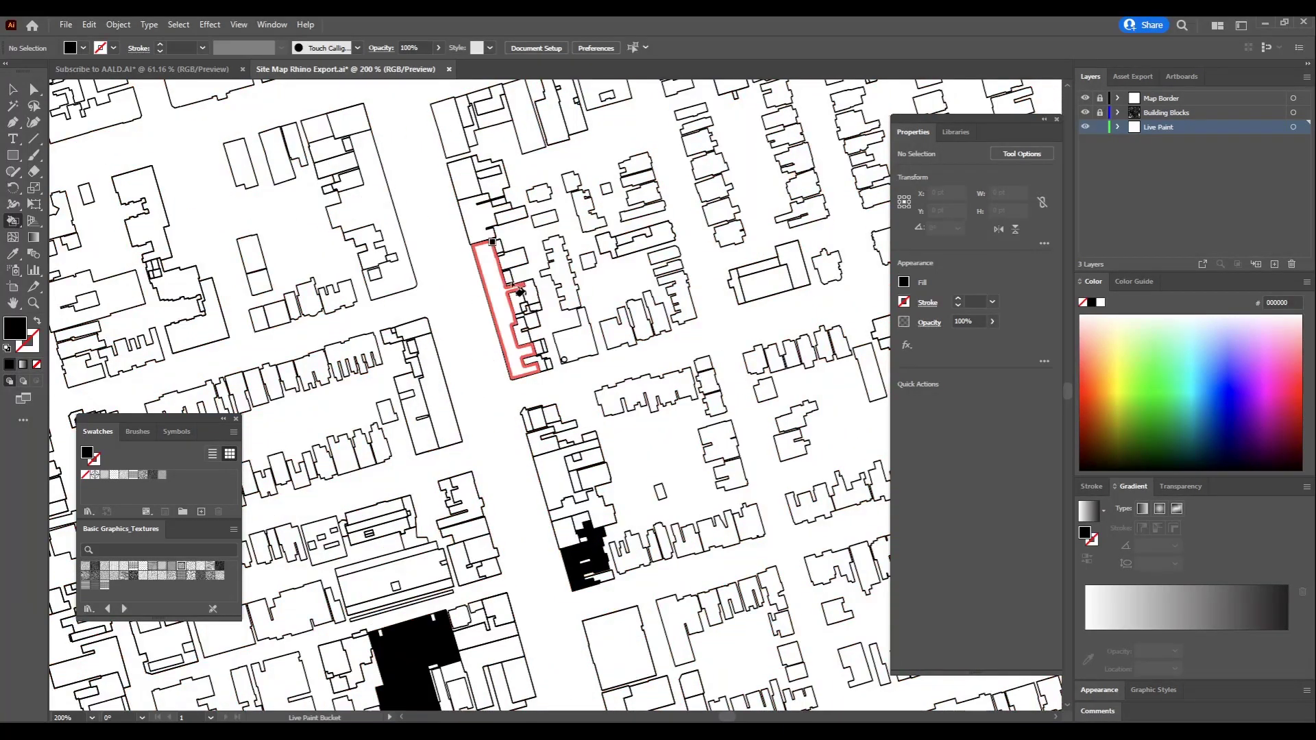
scroll(541, 343, "down", 2)
scroll(541, 341, "down", 6)
scroll(541, 340, "right", 2)
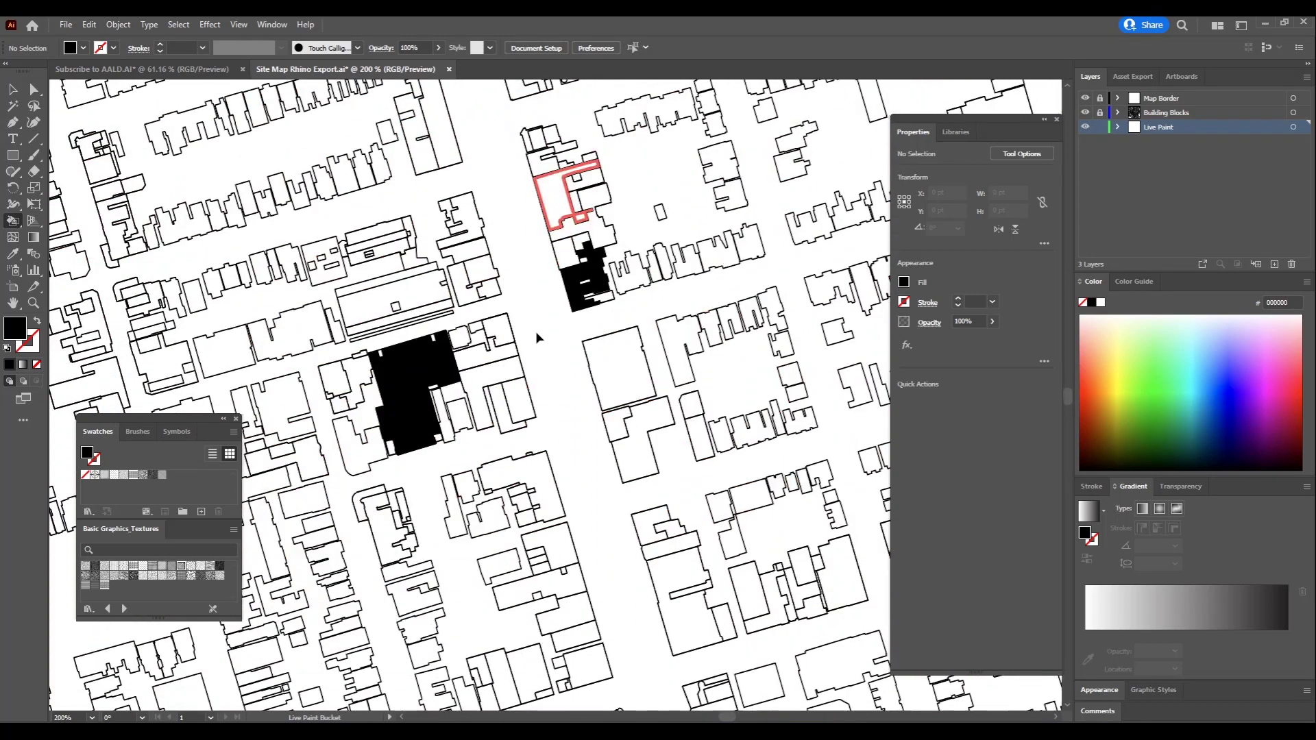
scroll(597, 498, "down", 2)
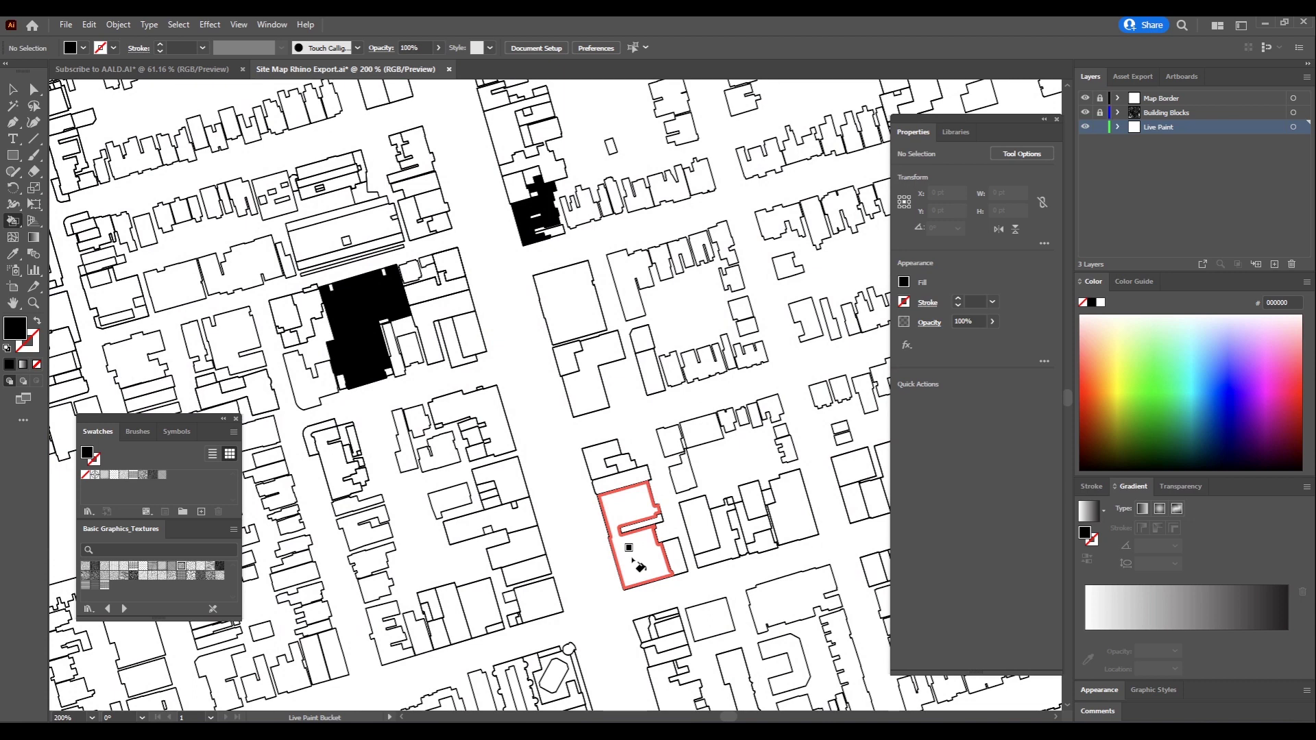
mouse_move(628, 558)
left_mouse_down()
mouse_move(601, 468)
mouse_move(622, 471)
left_mouse_up()
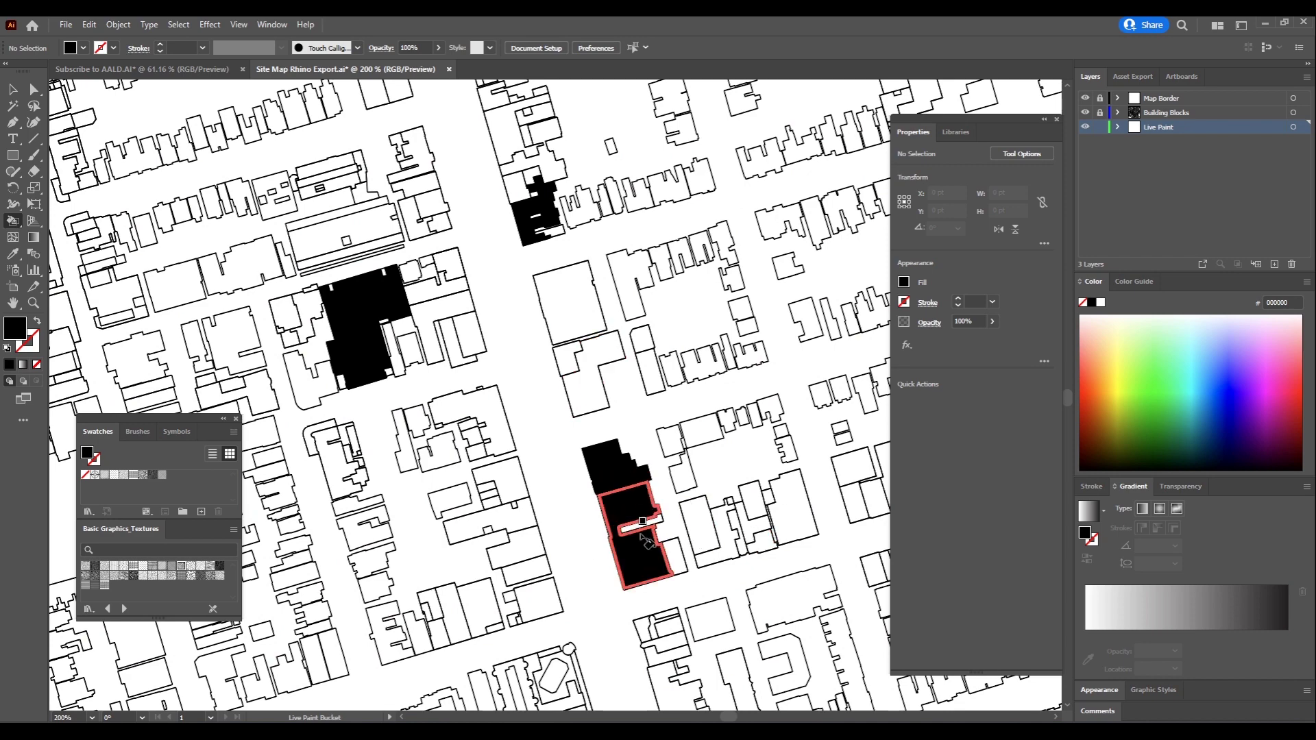
key("ctrl+minus")
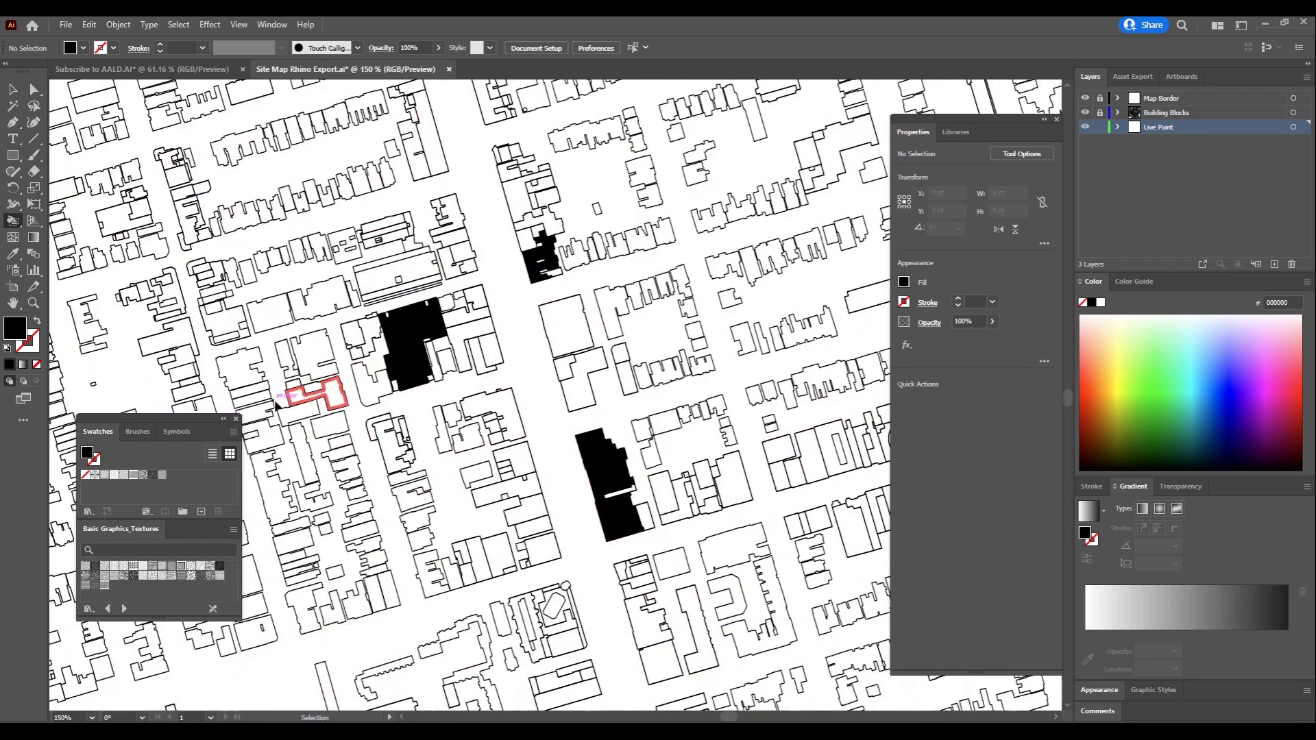
key("ctrl+minus")
key("ctrl+minus")
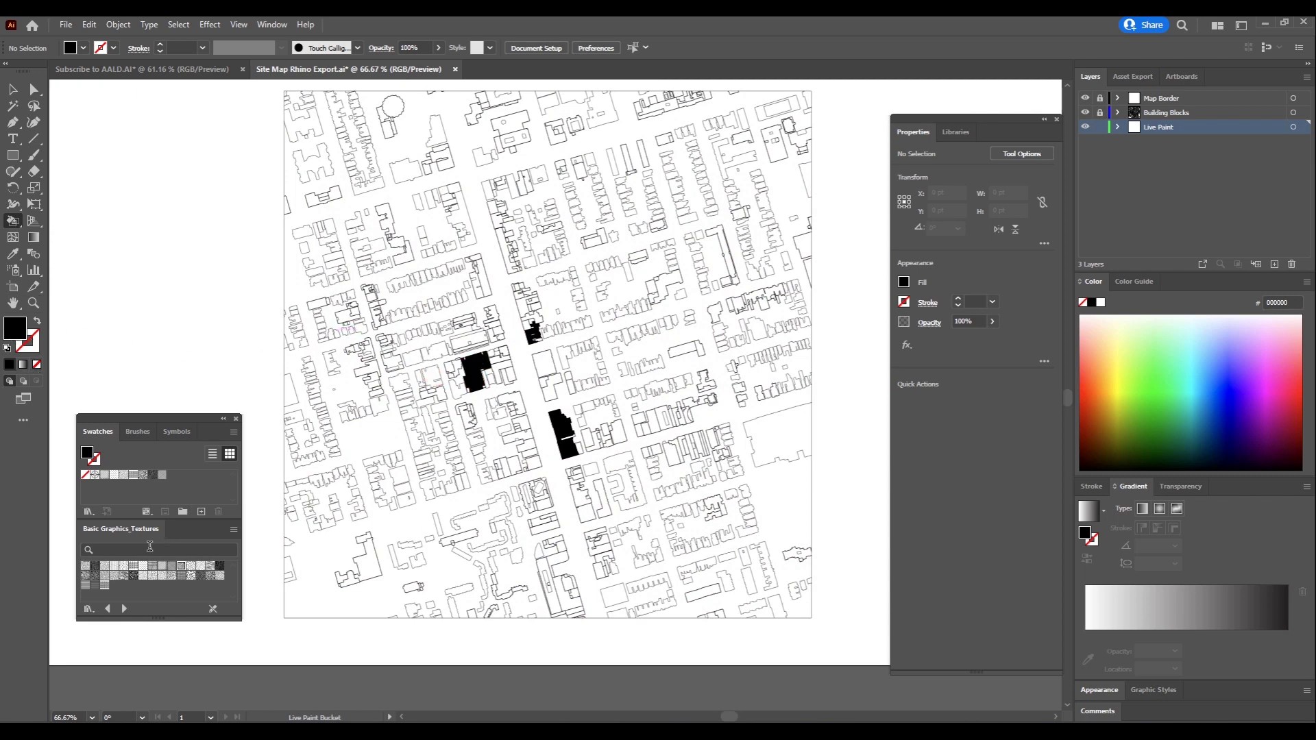
Step: Pick a light hatch swatch from Basic Graphics_Textures and fill the open ground between buildings
left_click(162, 567)
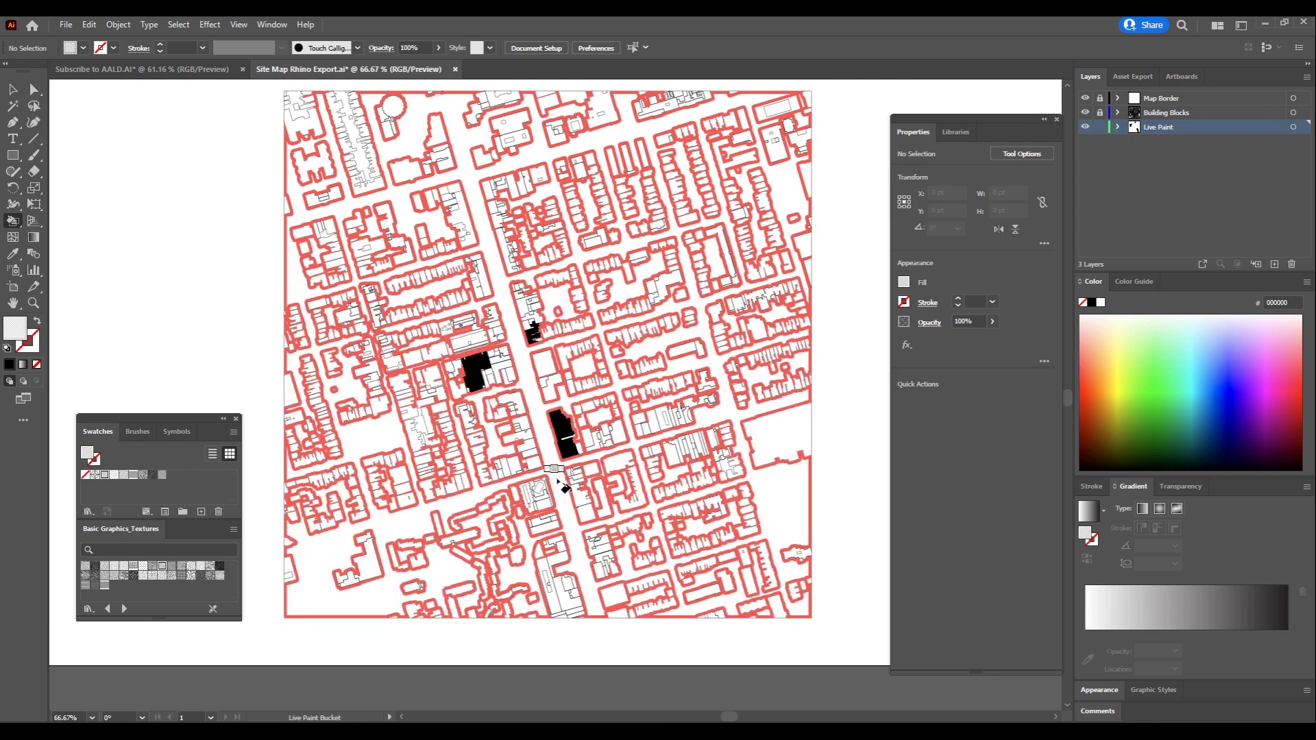
left_click(808, 540)
scroll(713, 514, "up", 1)
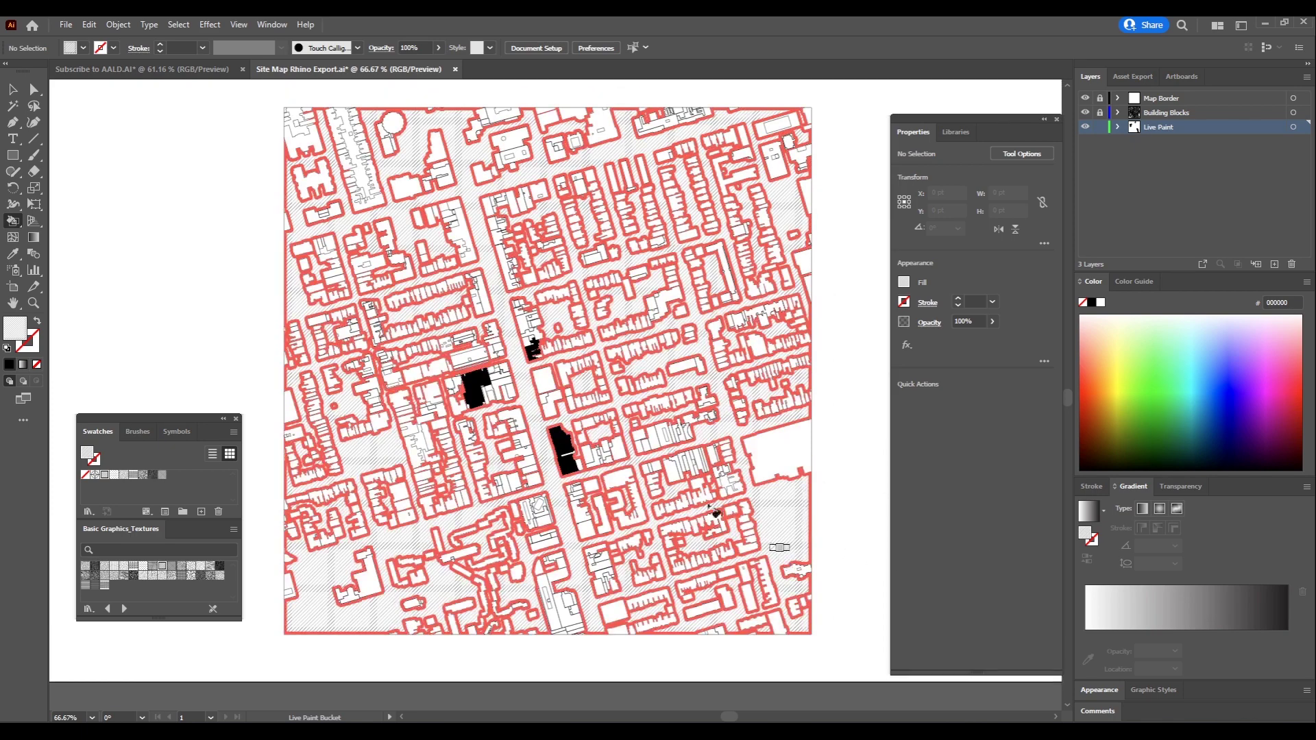
scroll(581, 401, "right", 1)
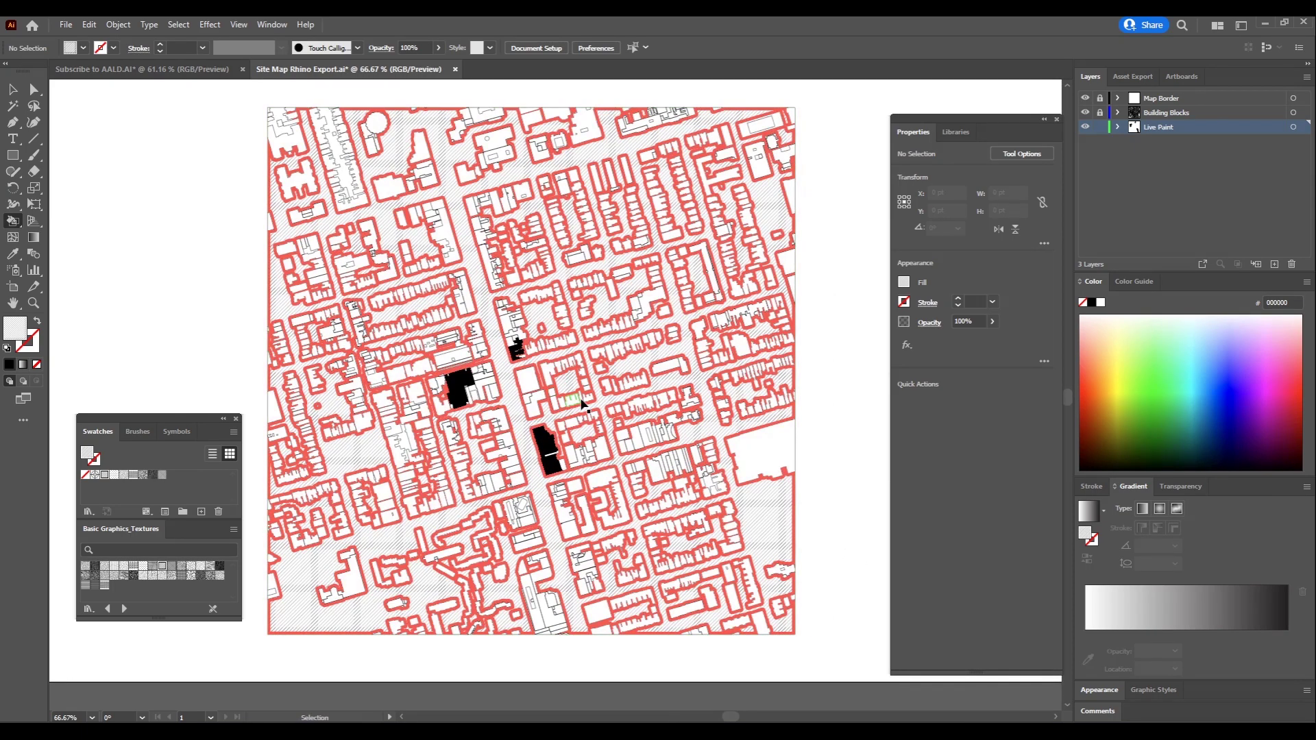